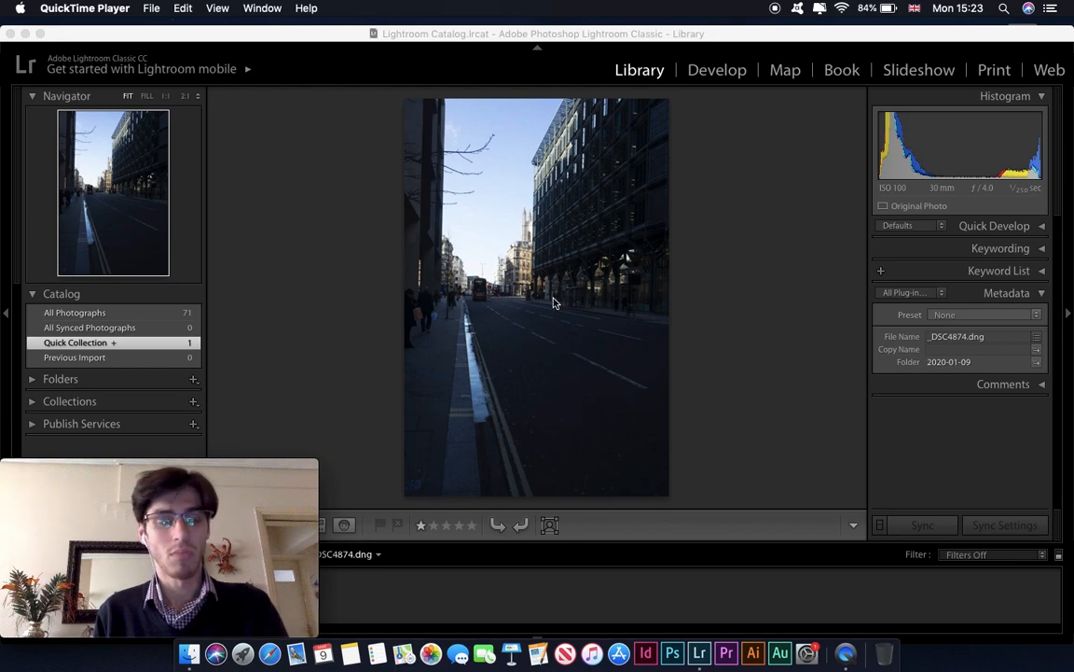
Bring the street photo into Develop and crop it to its upper-left portion at the original aspect ratio, rotated about -1.05°.
left_click(717, 75)
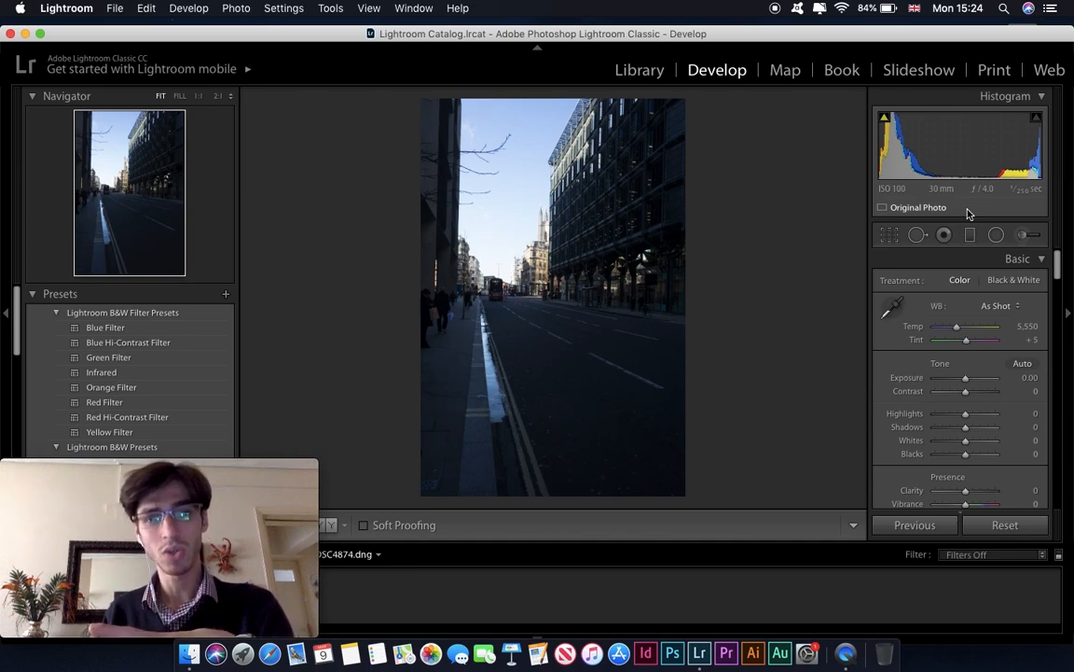
left_click(890, 238)
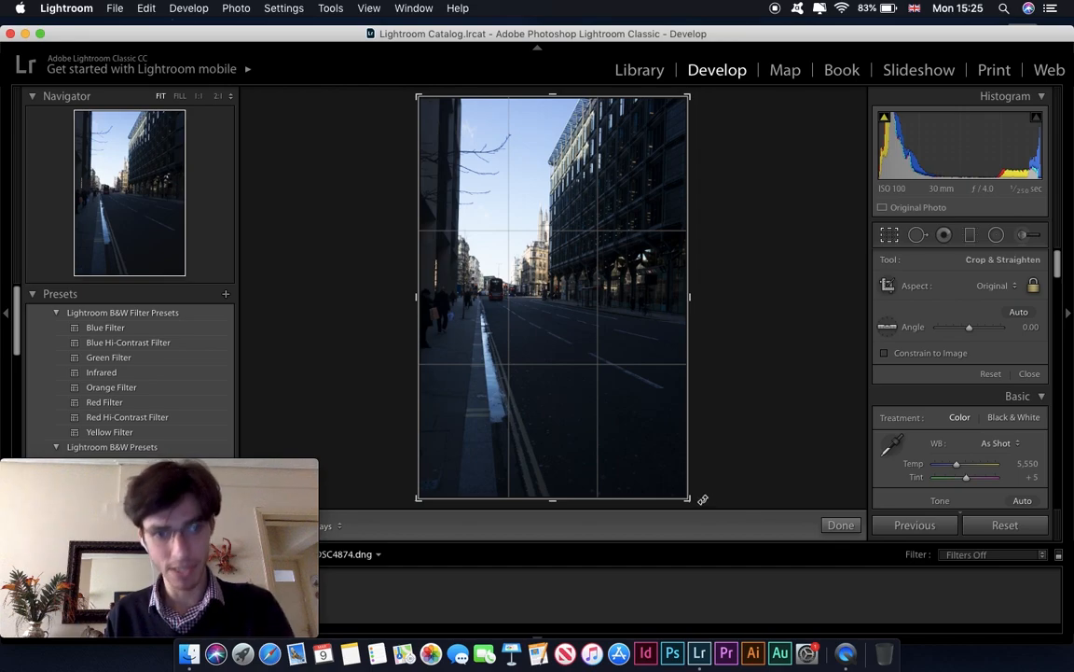
mouse_move(702, 497)
left_mouse_down()
mouse_move(713, 473)
mouse_move(712, 492)
left_mouse_up()
key("super+z")
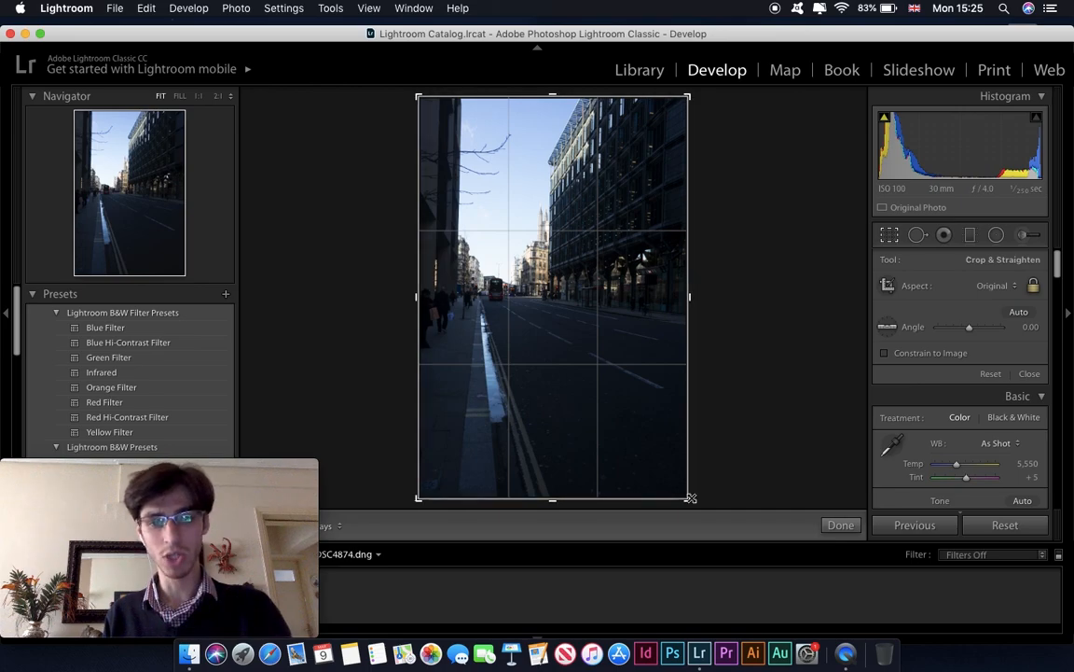
left_click_drag(689, 500, 660, 432)
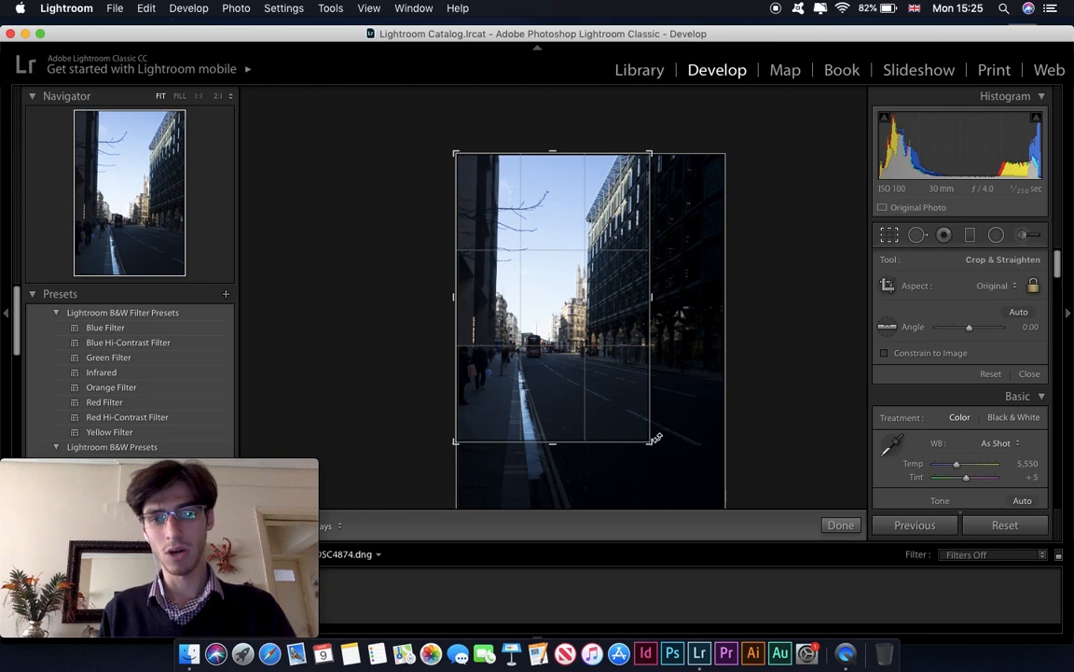
left_click_drag(657, 452, 660, 452)
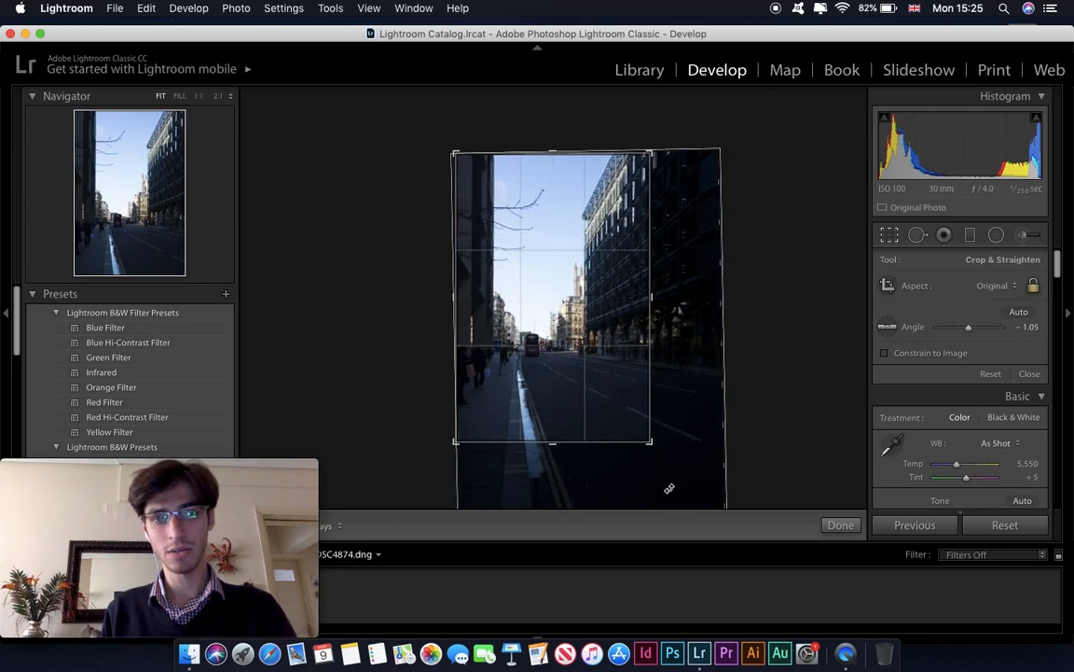
key("Return")
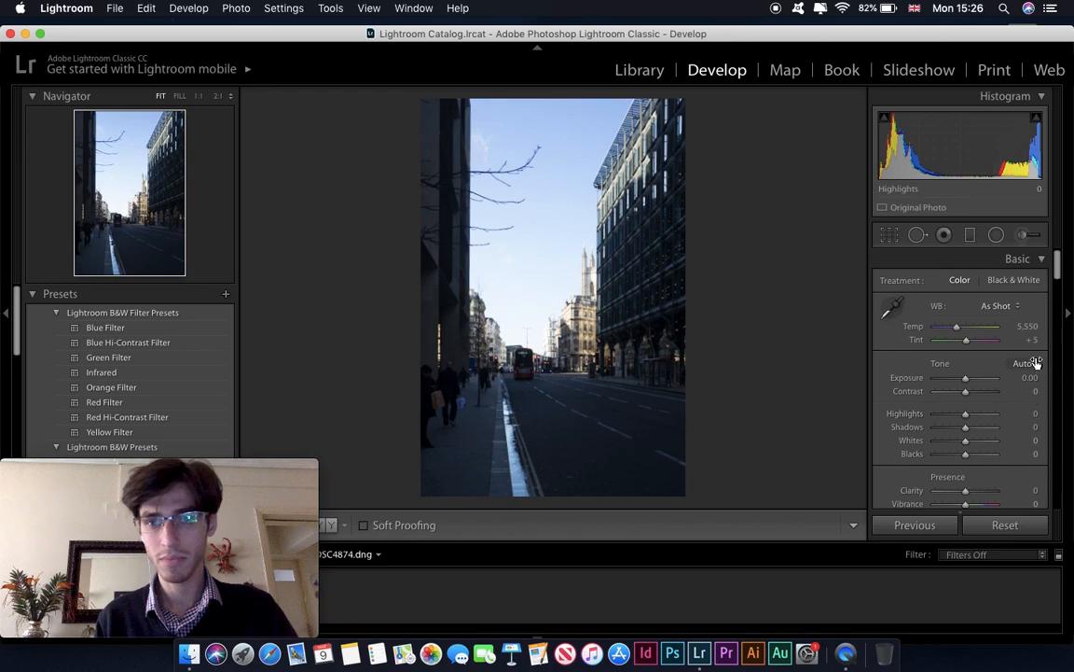
Adjust the photo's basic tone with Exposure at +0.60, Shadows at +100 and Highlights at -100.
scroll(1057, 266, "down", 3)
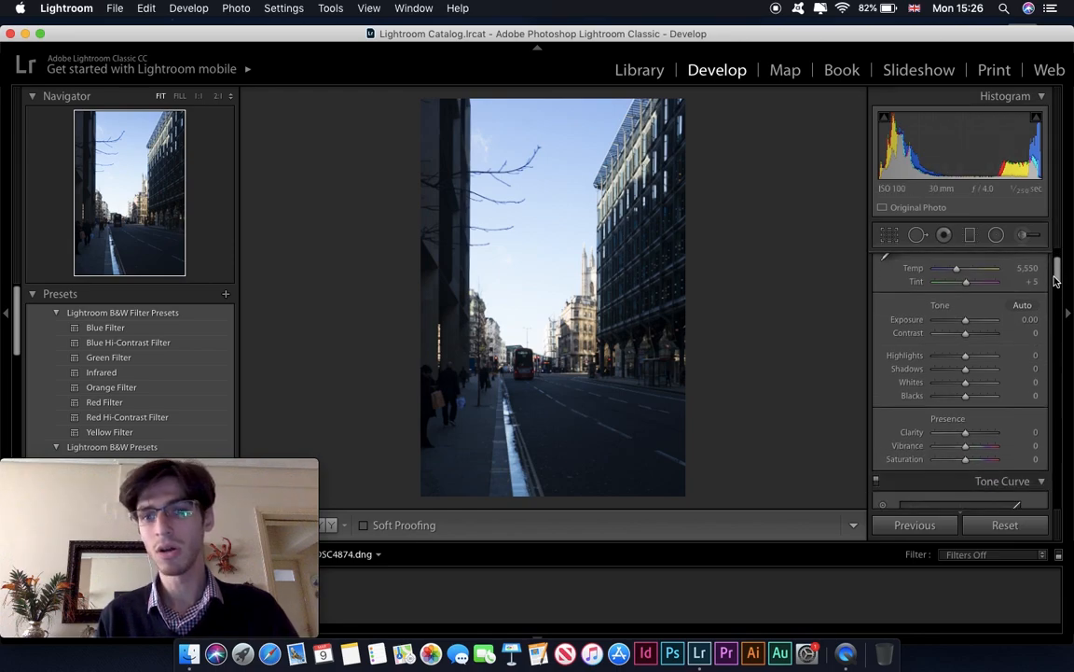
left_click(1027, 320)
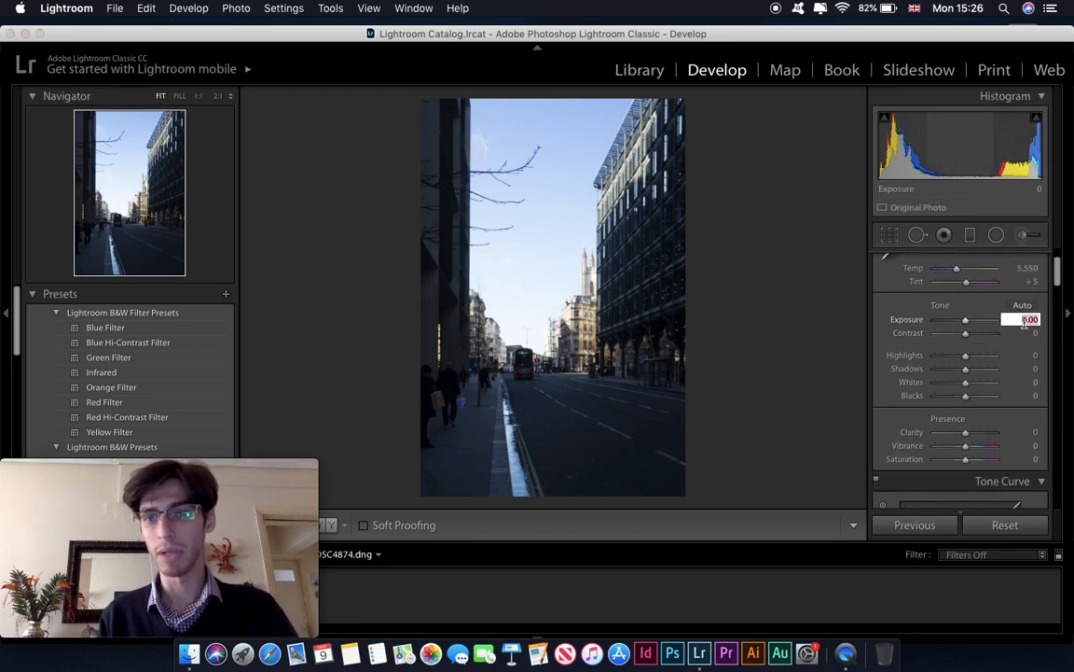
type("0")
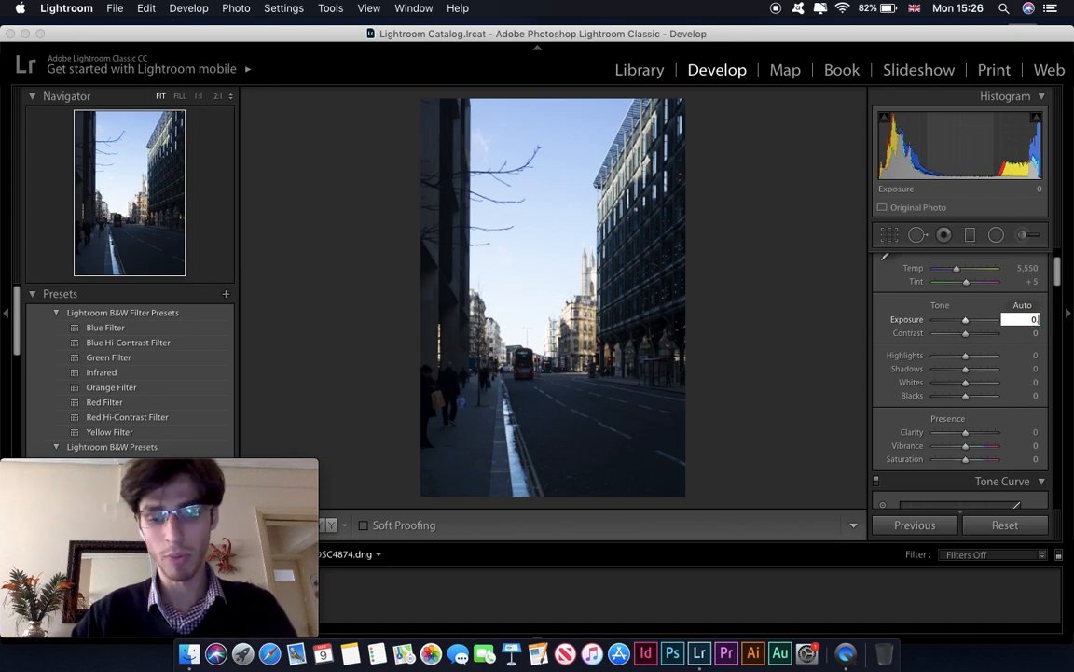
type(".6")
key("Return")
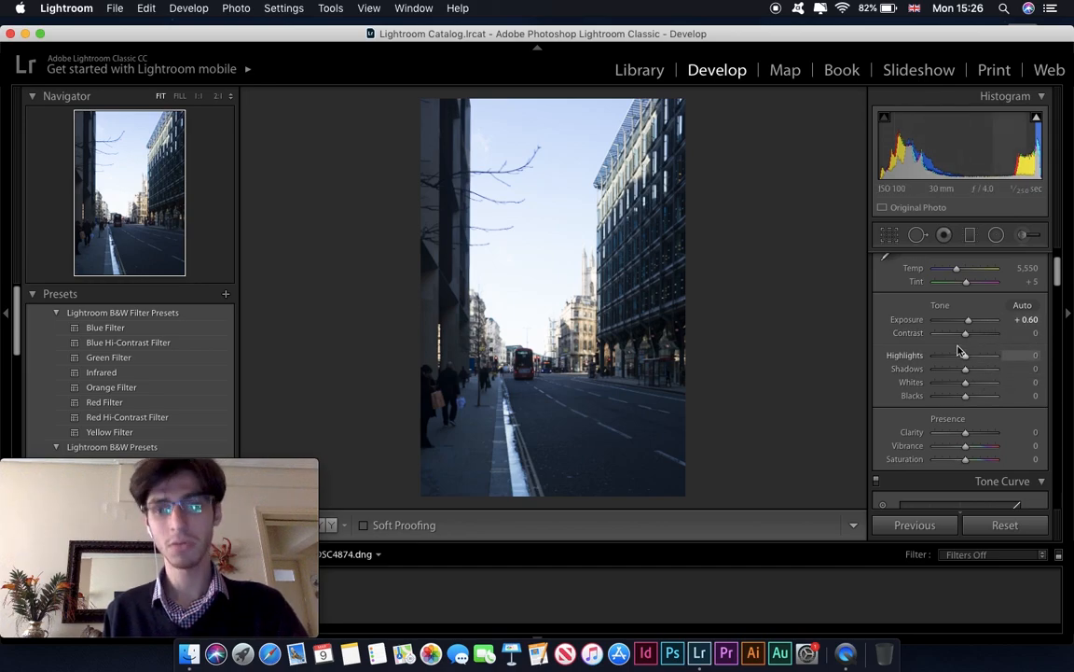
left_click_drag(967, 369, 1032, 386)
left_click_drag(966, 355, 872, 329)
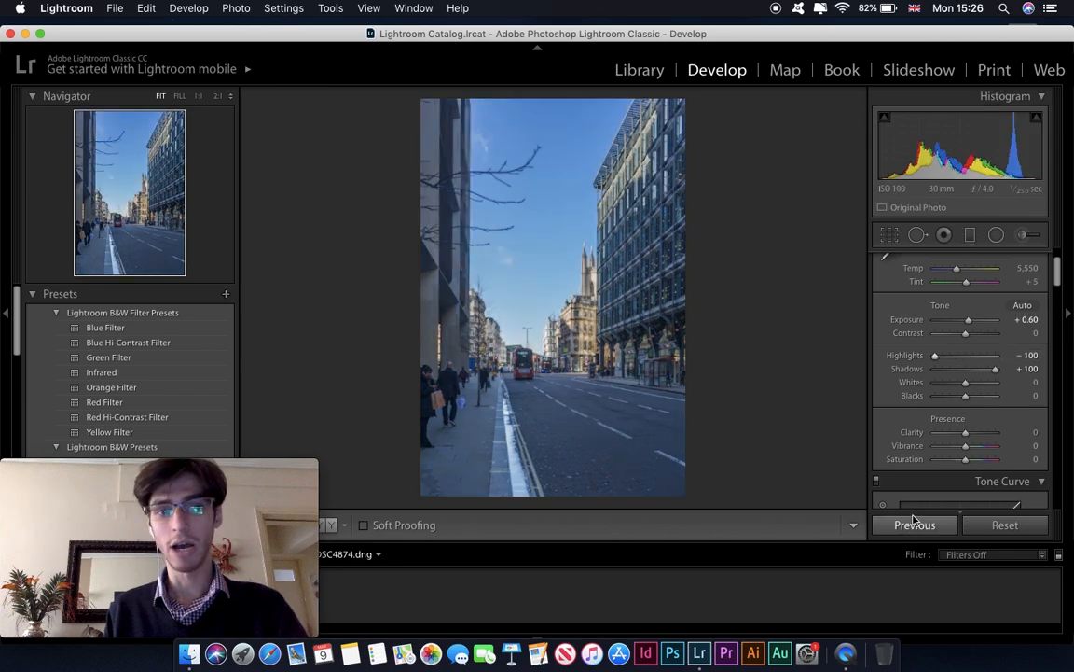
Set Clarity to +36 and check the detail around the red bus and the road.
left_click(1031, 433)
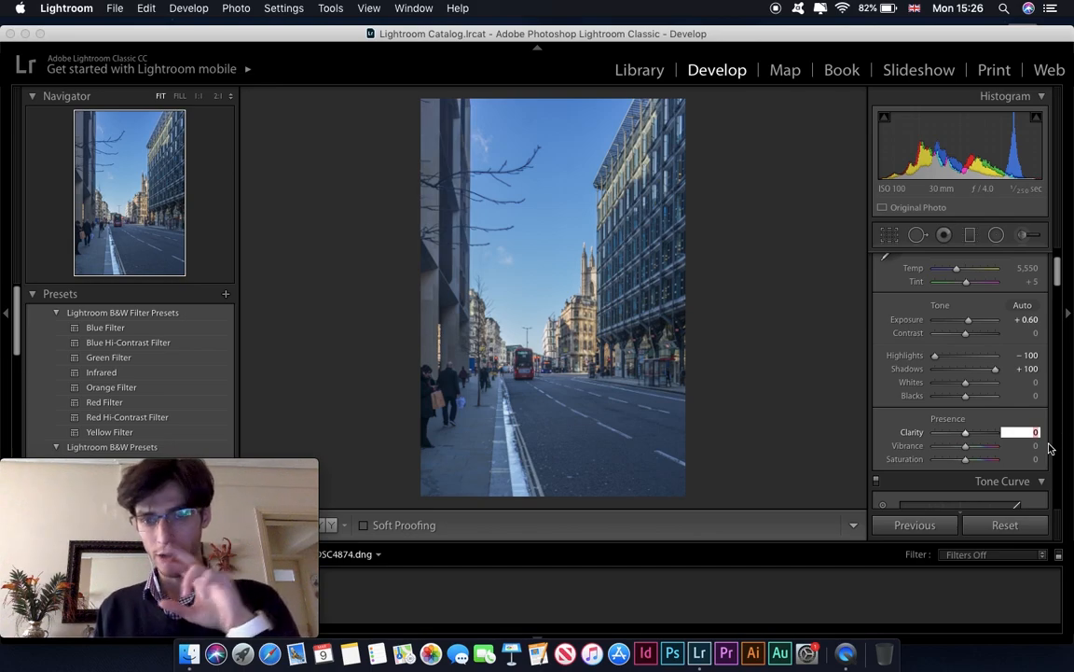
type("36")
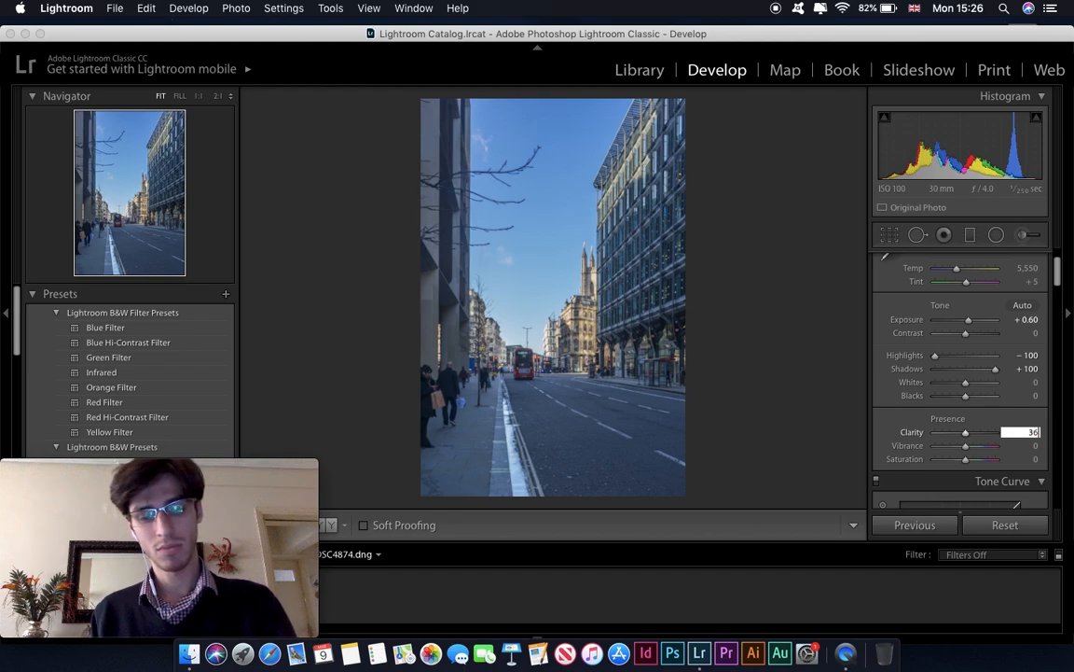
key("Return")
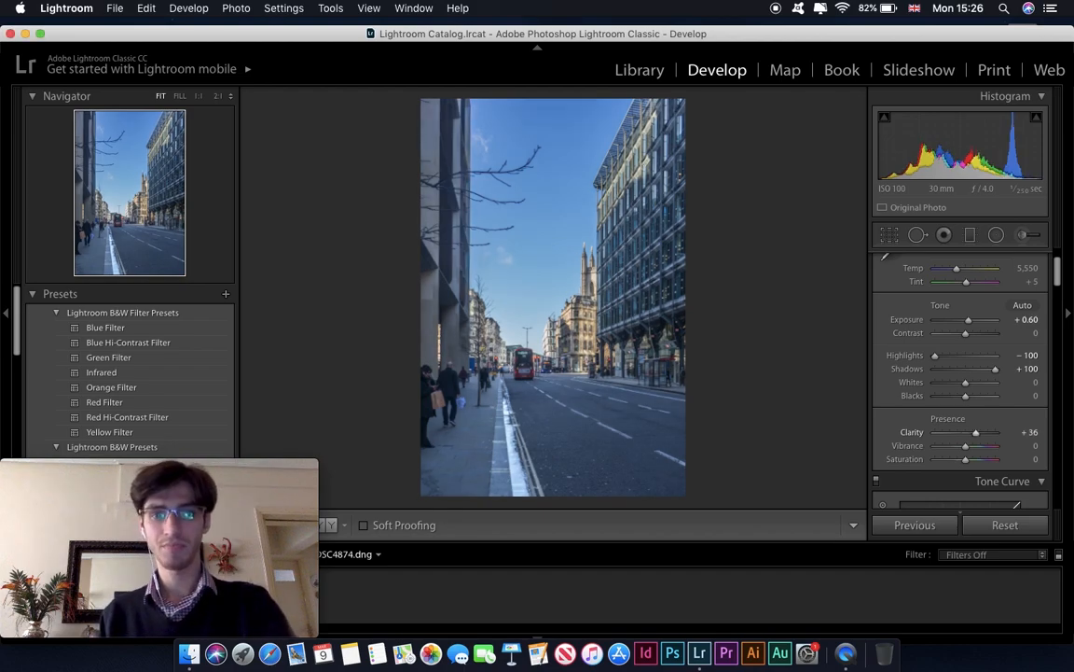
left_click(541, 434)
left_click_drag(422, 176, 702, 534)
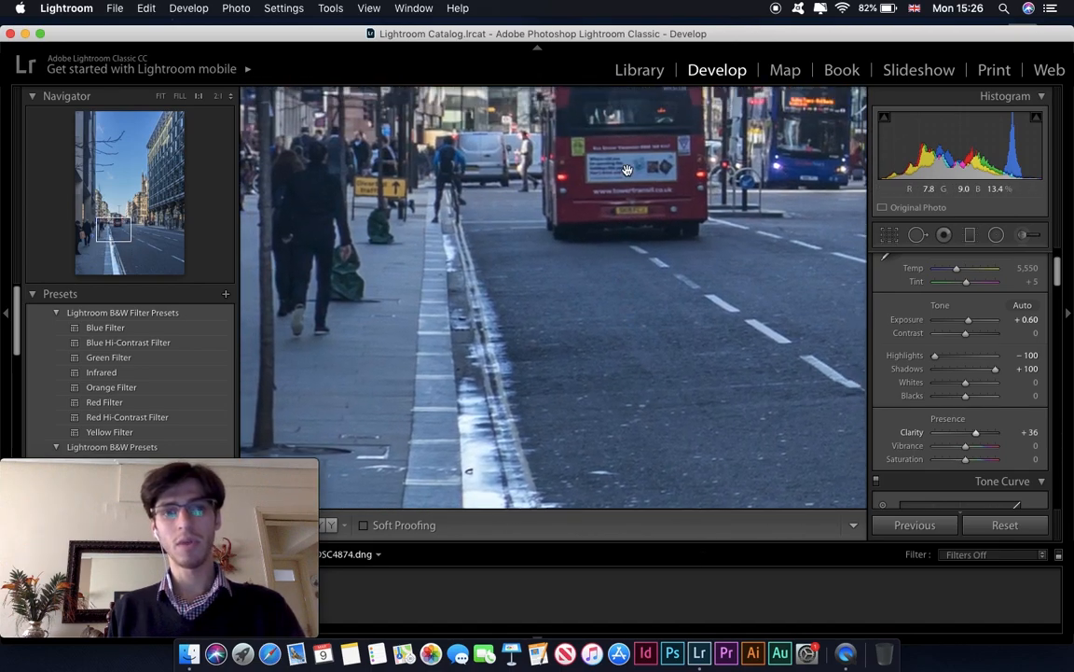
left_click_drag(629, 165, 577, 305)
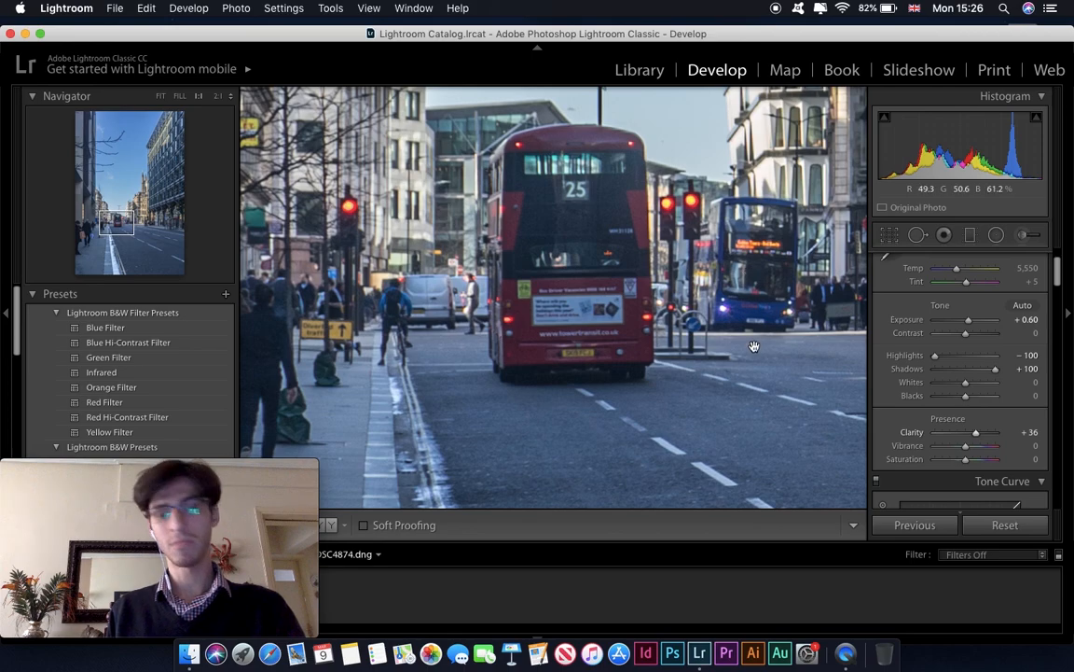
left_click(772, 383)
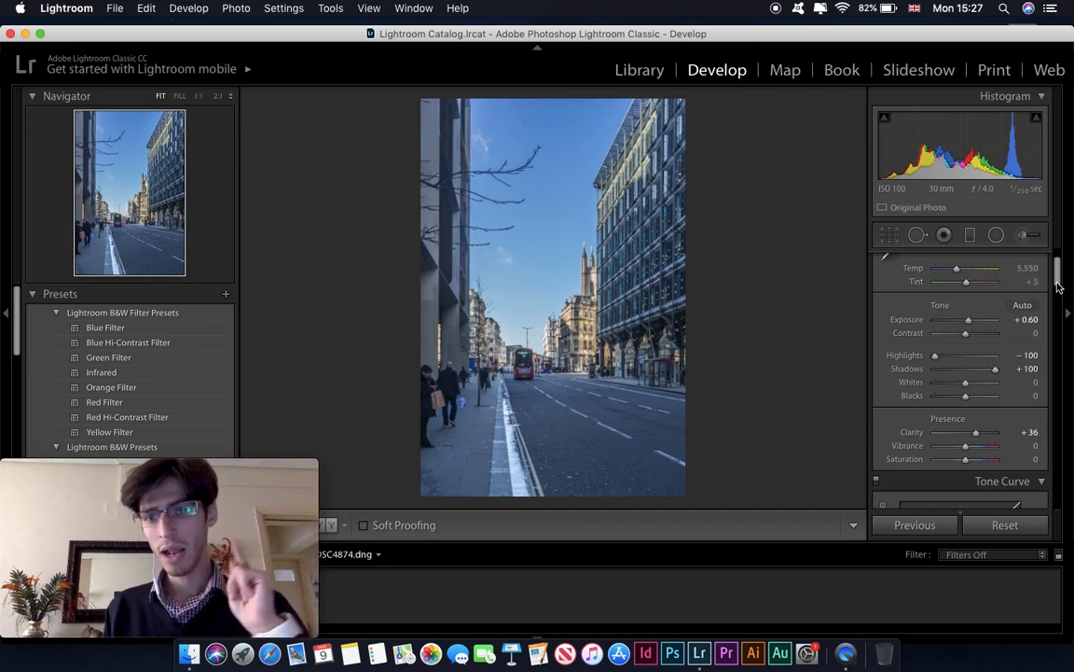
Lower the Highlights region of the Tone Curve to -67.
left_click_drag(1059, 280, 1059, 304)
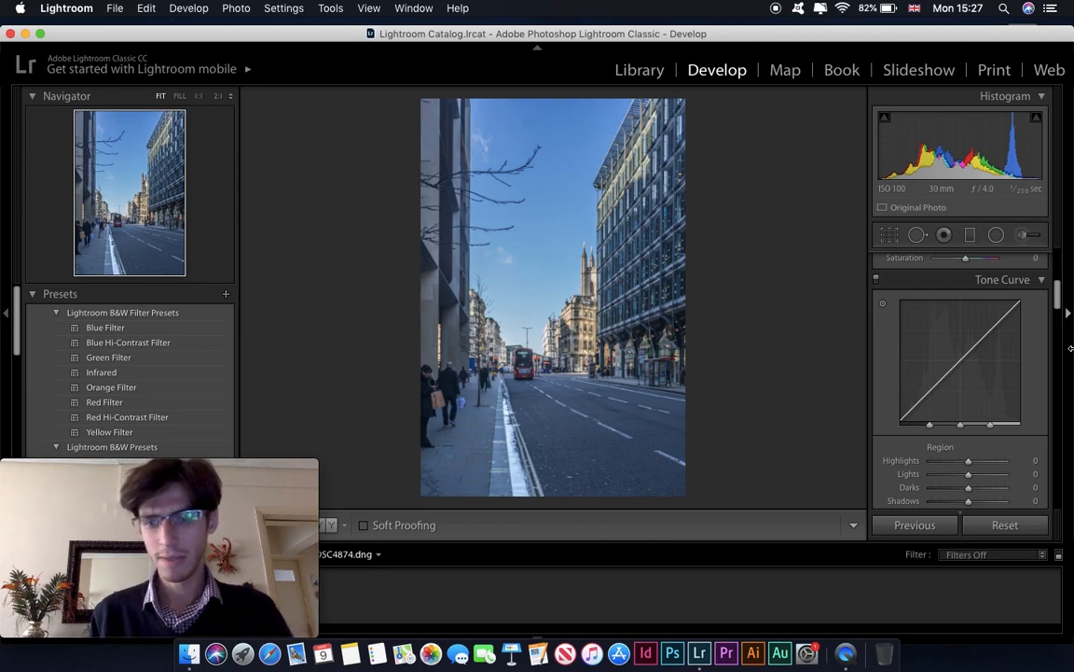
left_click_drag(1057, 297, 1057, 315)
left_click_drag(970, 365, 945, 364)
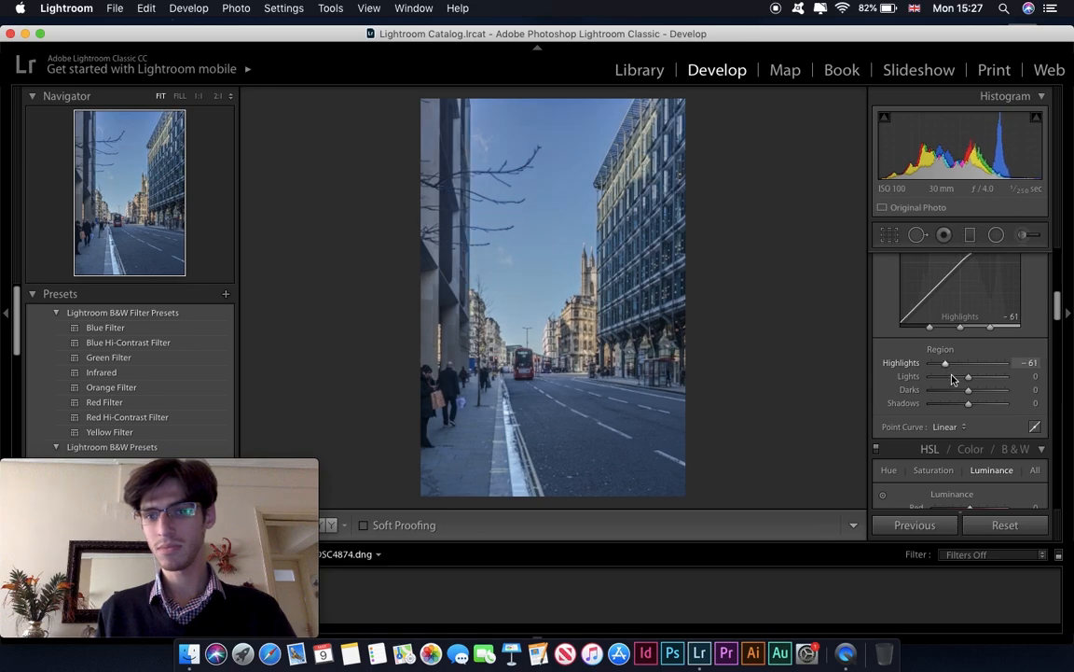
left_click(1025, 363)
key("BackSpace")
type("-67")
key("Return")
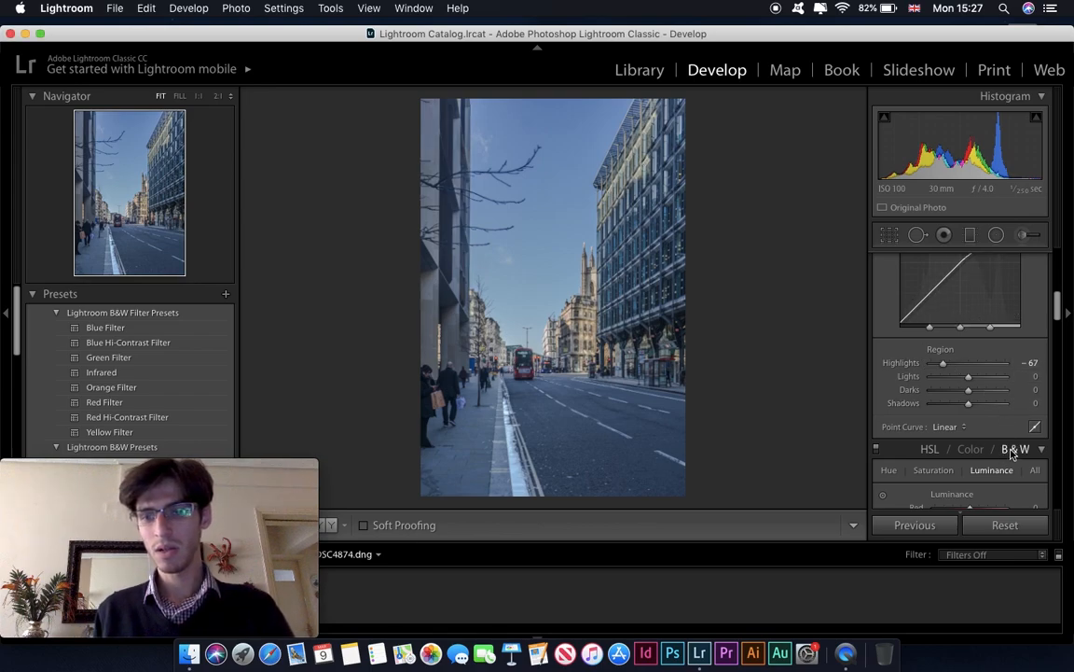
Raise the Lights region of the Tone Curve to +9.
left_click(1036, 387)
left_click(1037, 376)
type("9")
key("Return")
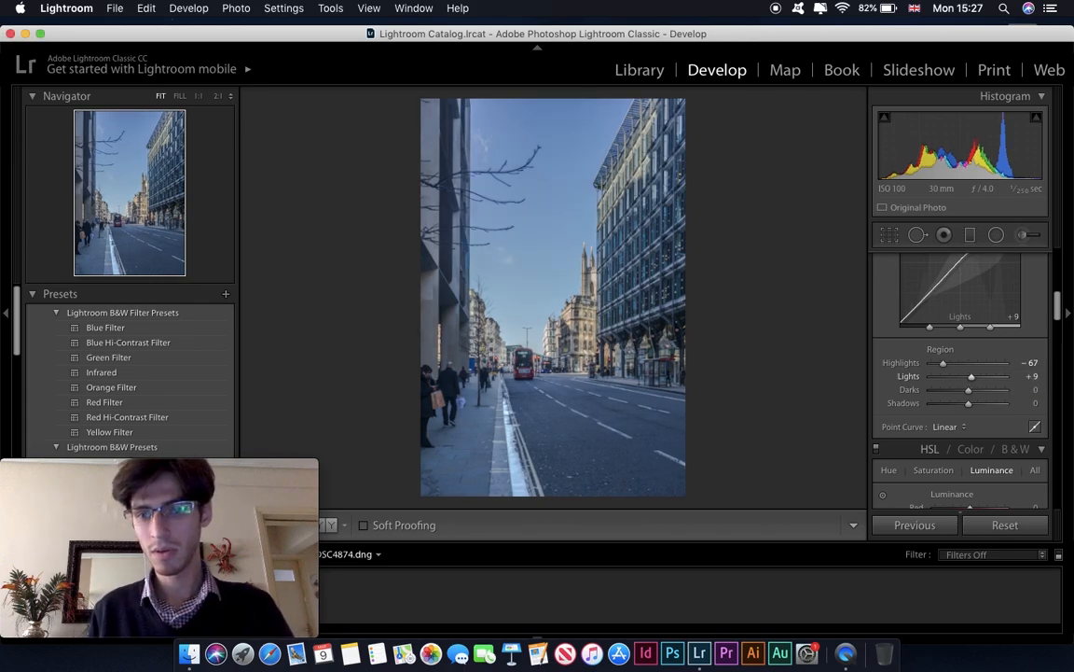
Set the Tone Curve's Shadows region to +20 and its Darks region to -32.
left_click(1031, 402)
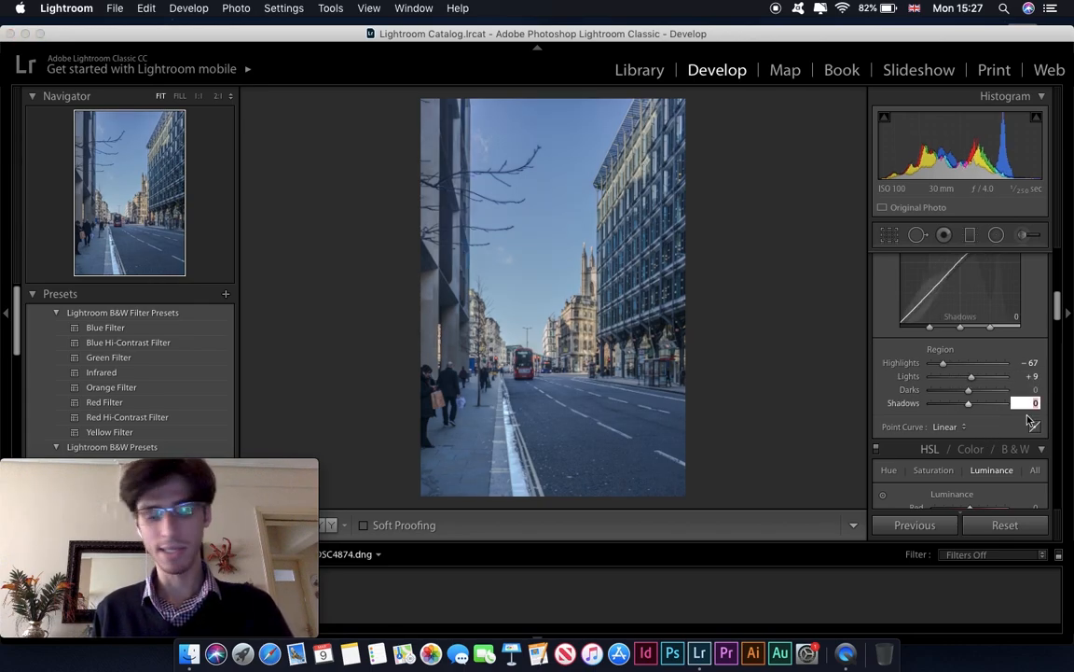
type("2")
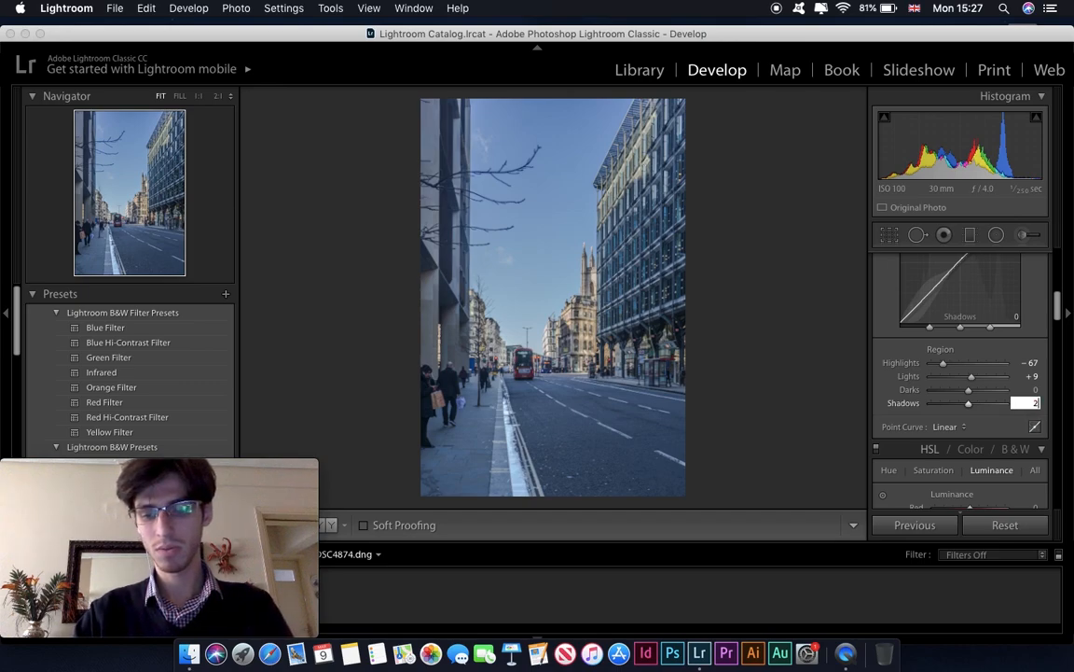
key("Return")
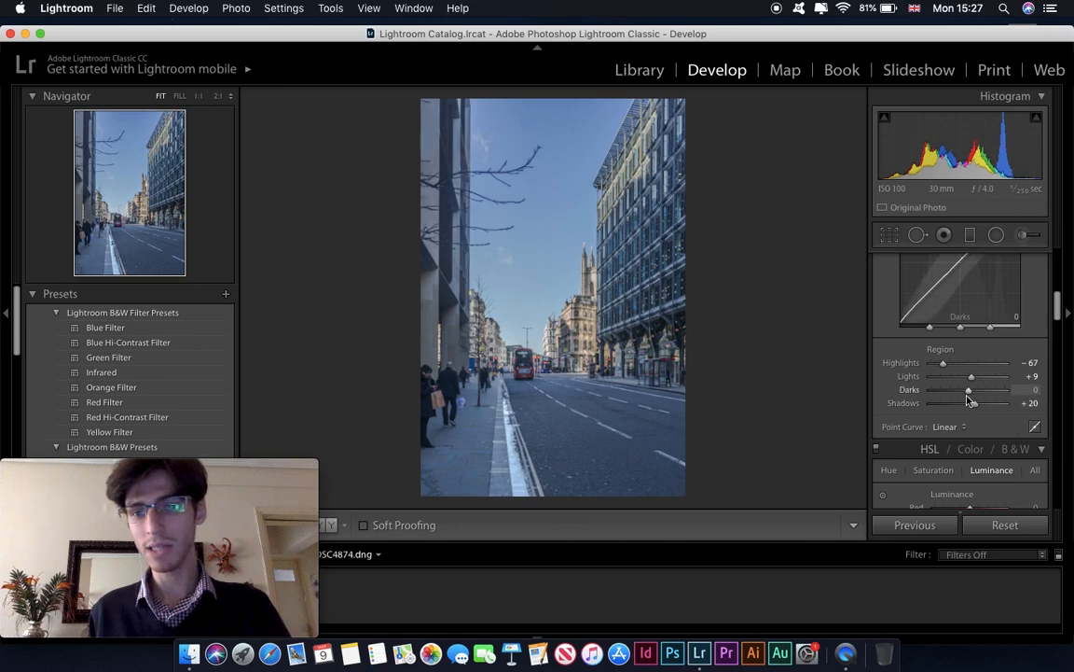
left_click(1033, 390)
type("-32")
key("Return")
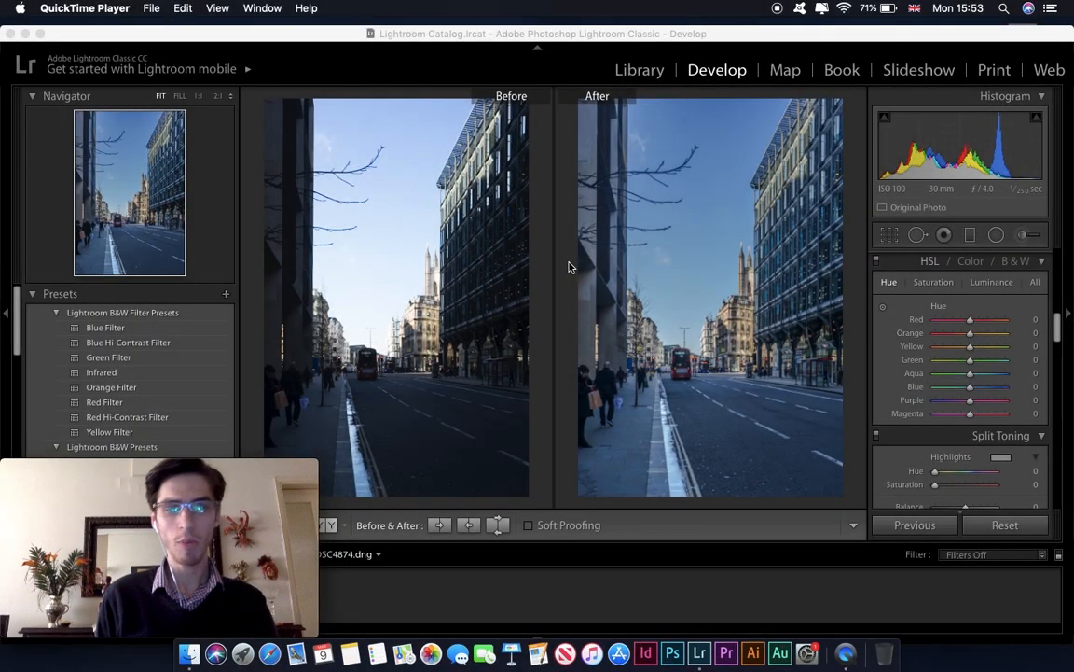
Compare the before and after versions of the photo stacked vertically and return to the side-by-side layout.
left_click(332, 526)
left_click(332, 527)
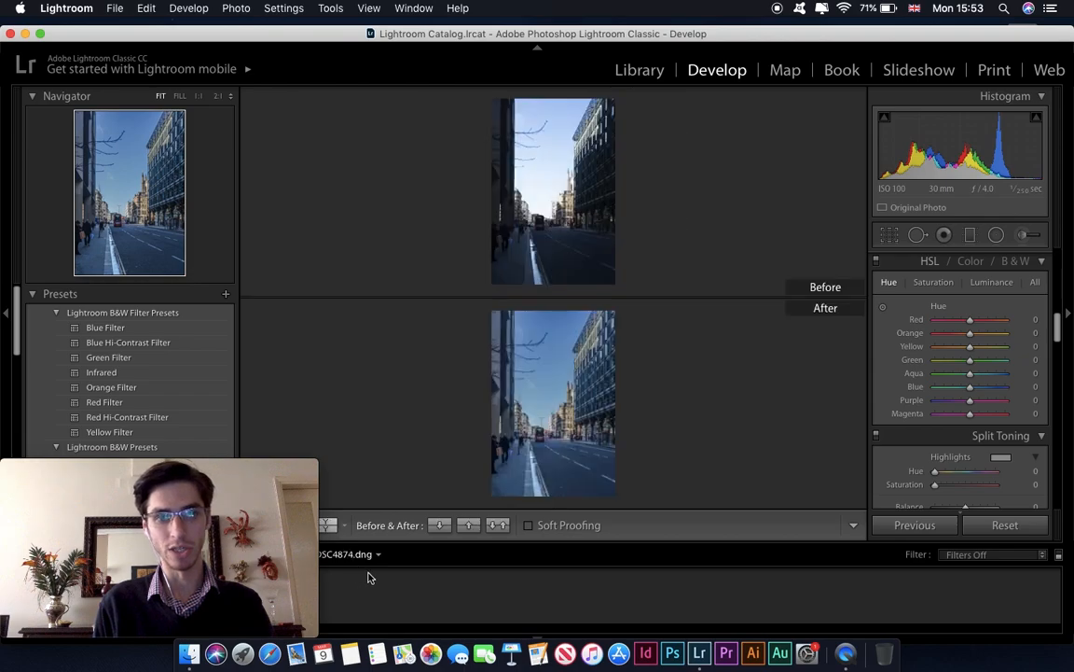
left_click(337, 535)
left_click(338, 535)
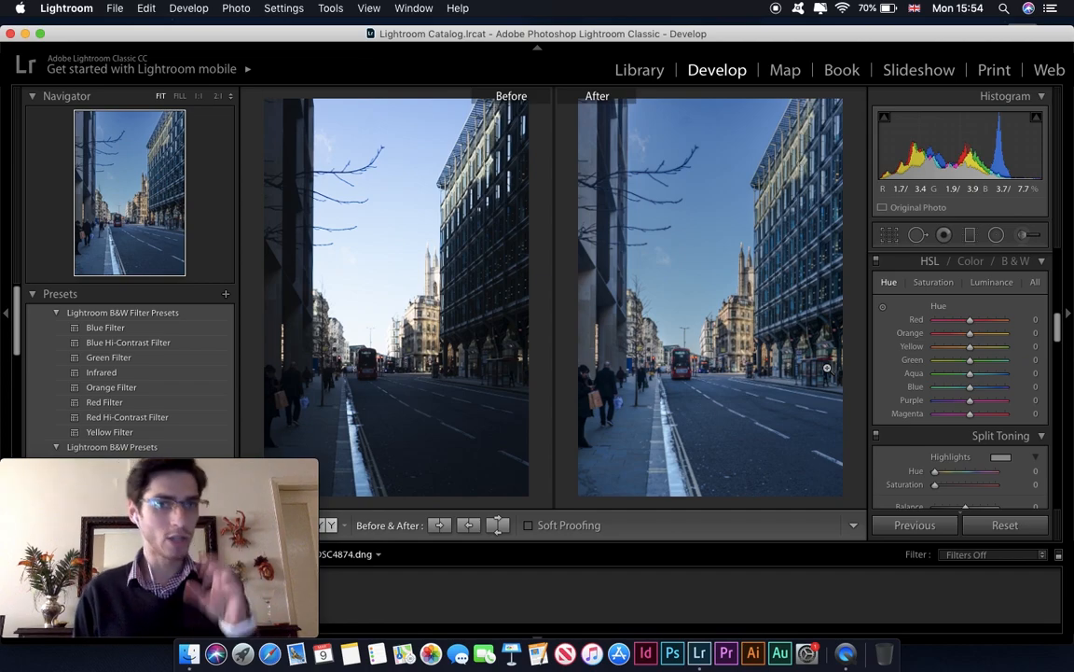
Try shifting the Aqua and Blue hues to -20 each in the HSL adjustments.
left_click(950, 373)
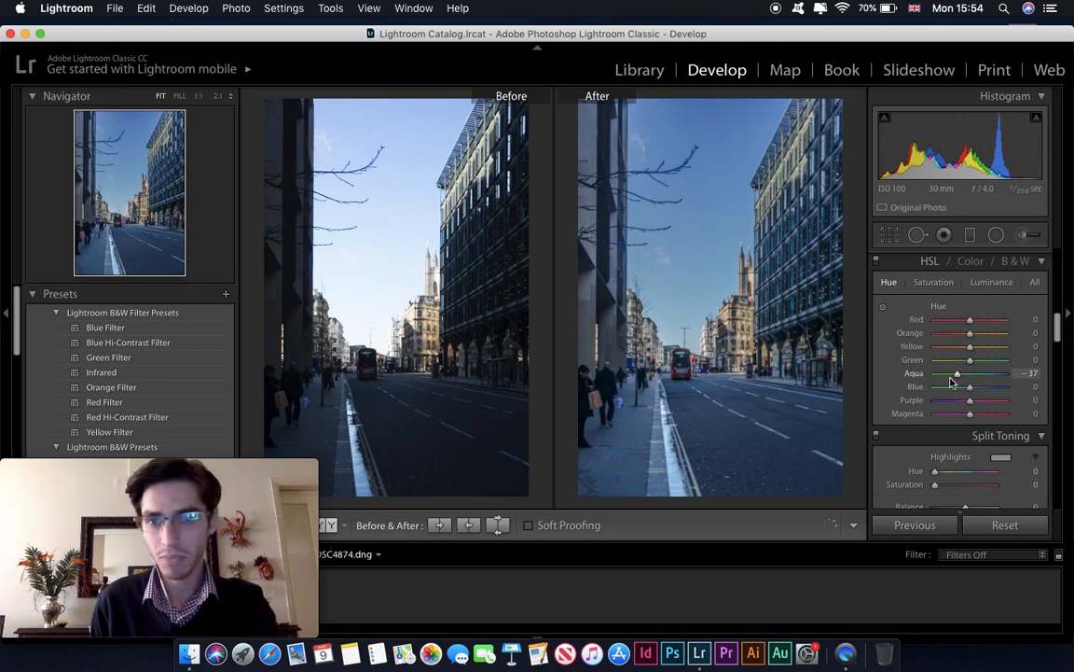
left_click(964, 373)
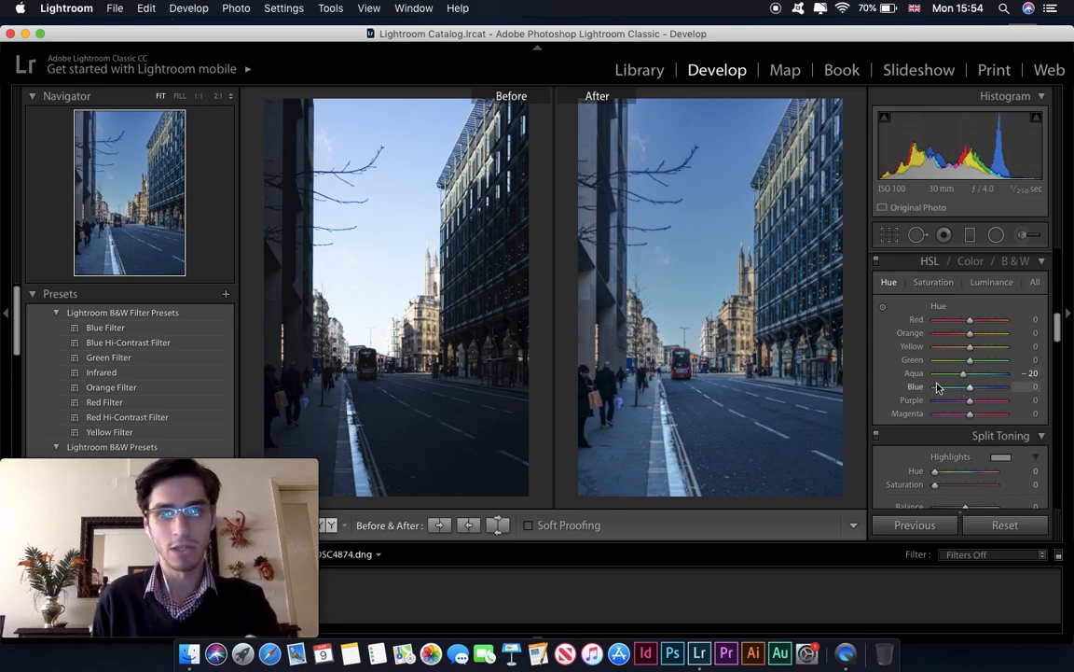
left_click_drag(970, 386, 963, 397)
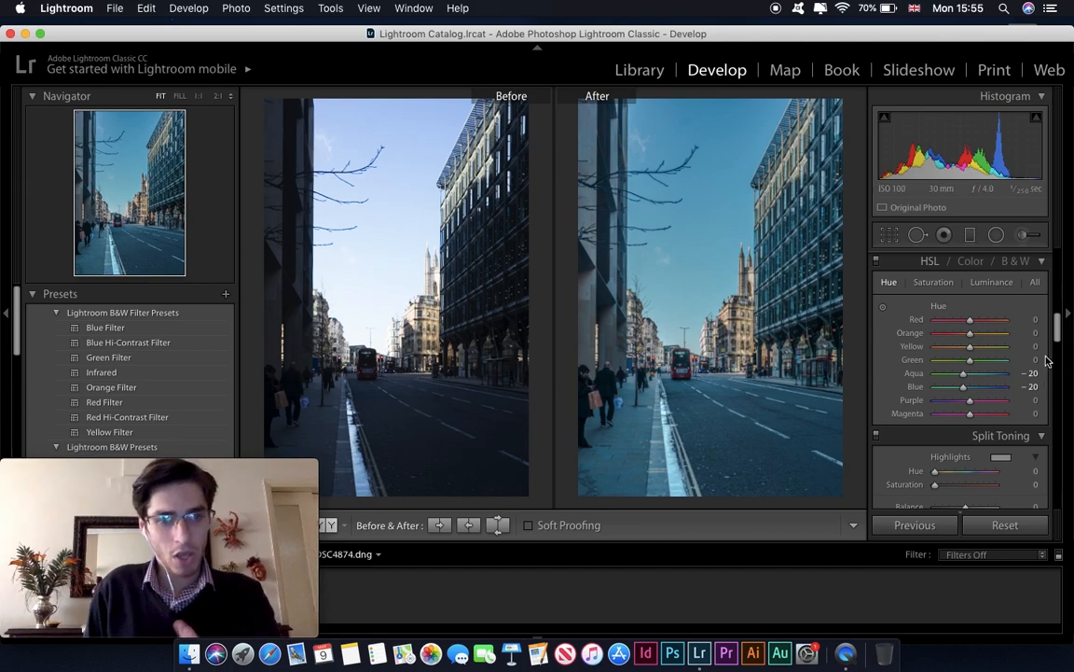
Look over the HSL Saturation and Luminance adjustments, and reset the Aqua and Blue hues to 0.
left_click(932, 282)
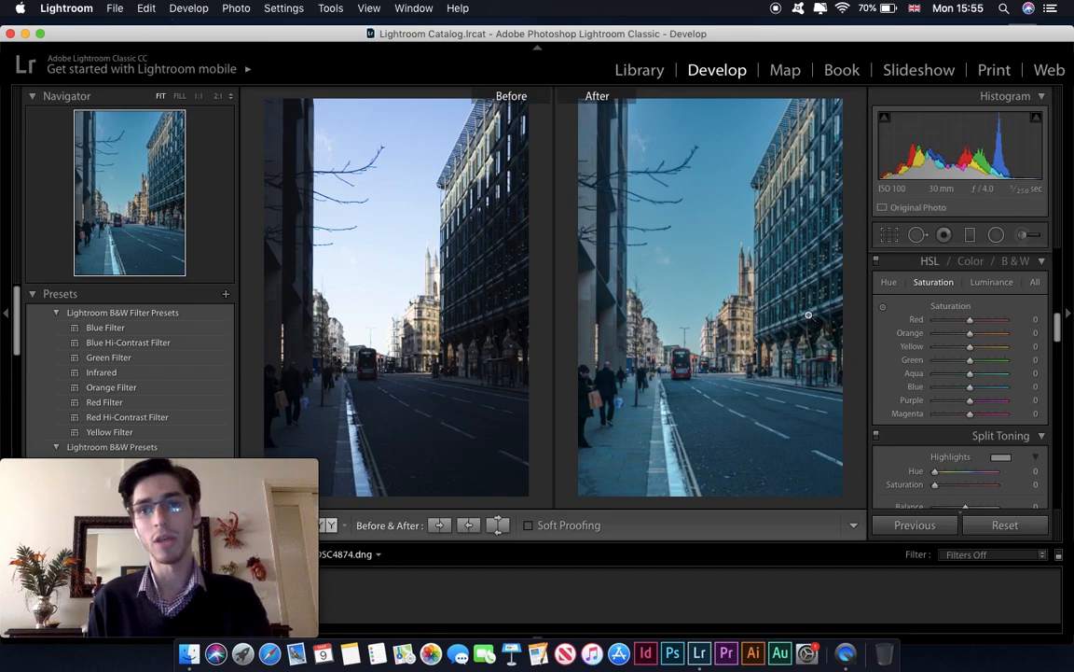
left_click(1004, 283)
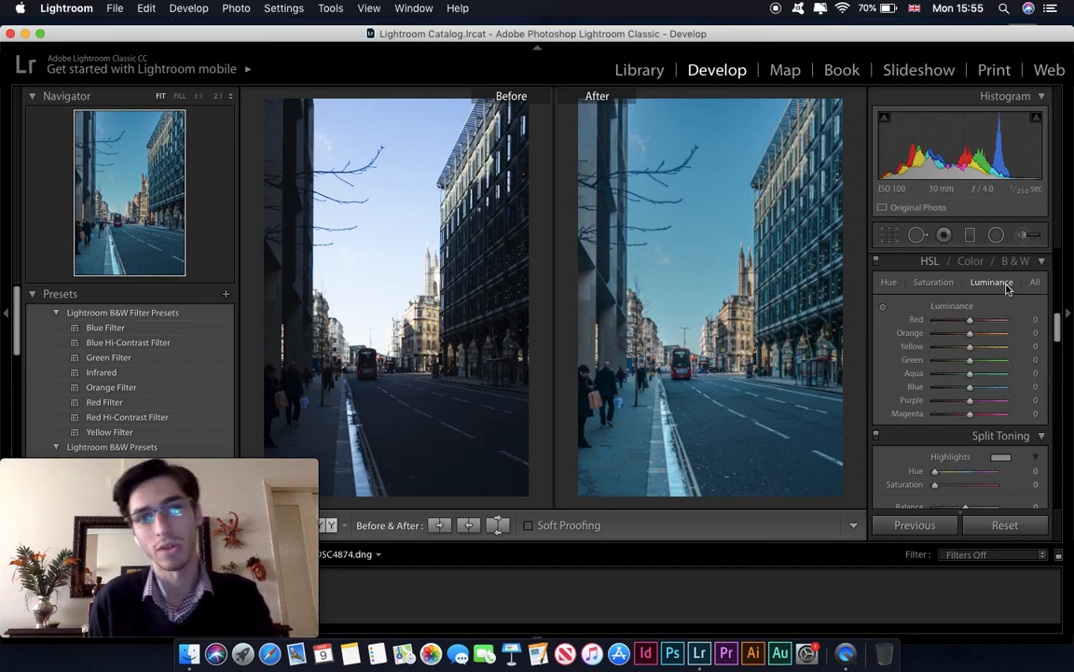
left_click(889, 282)
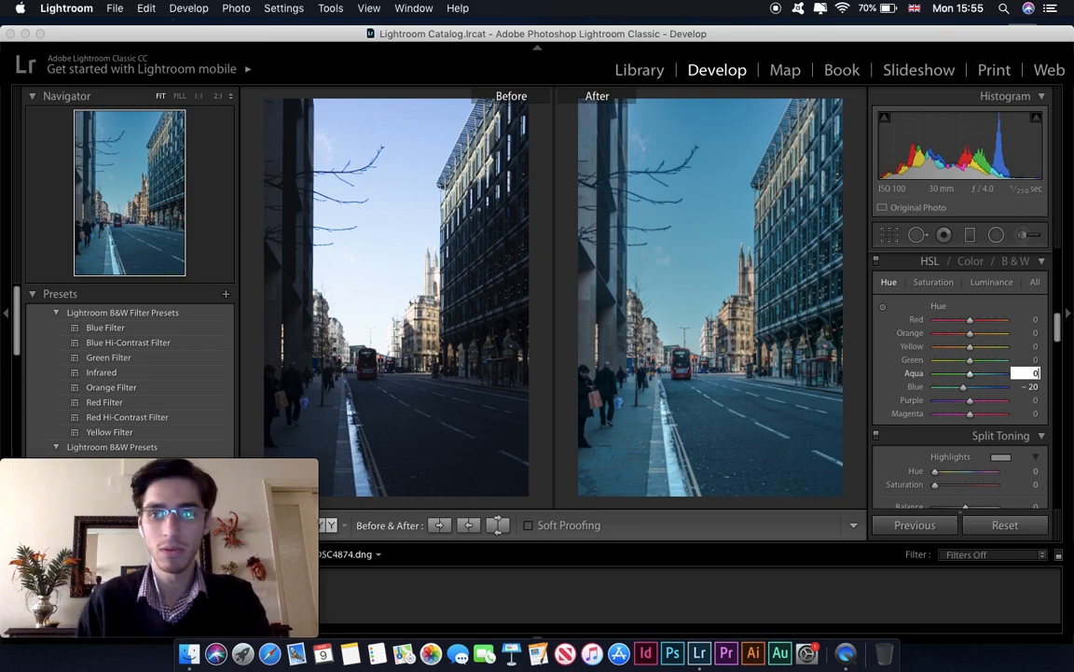
left_click(1029, 385)
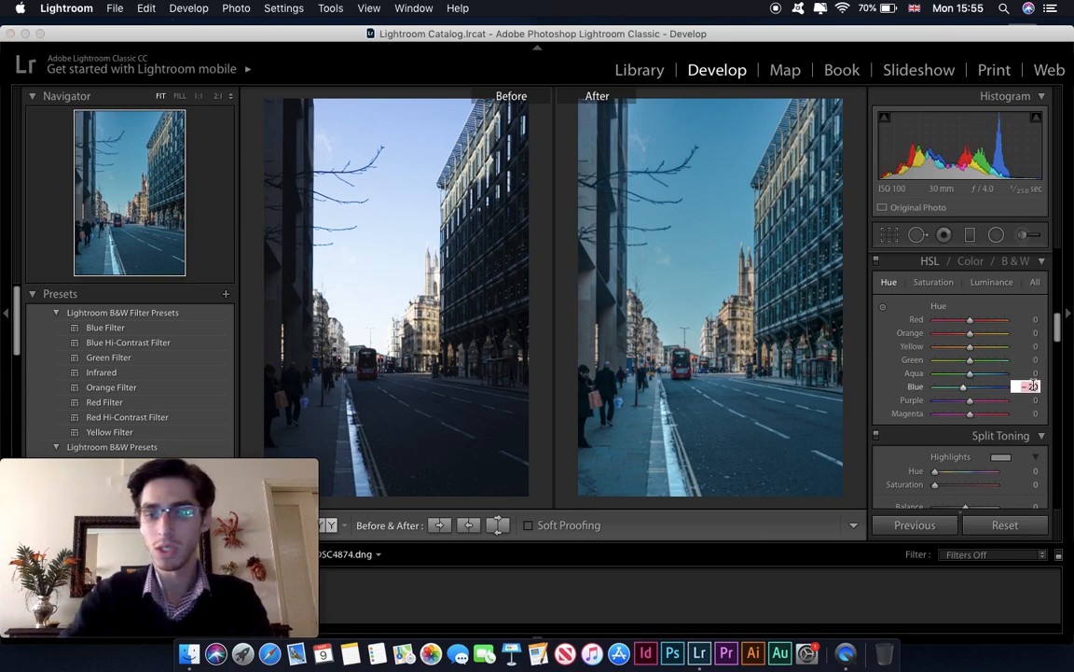
type("0")
key("Return")
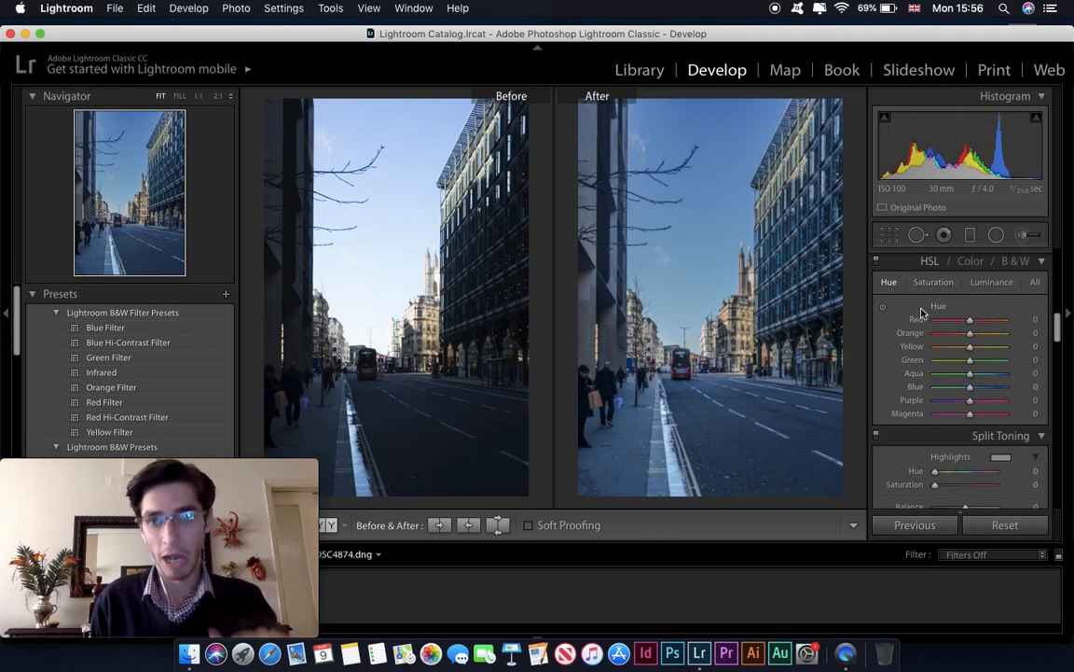
Set the Red hue to +50 and the Orange hue to -45 in the HSL adjustments.
left_click(1032, 319)
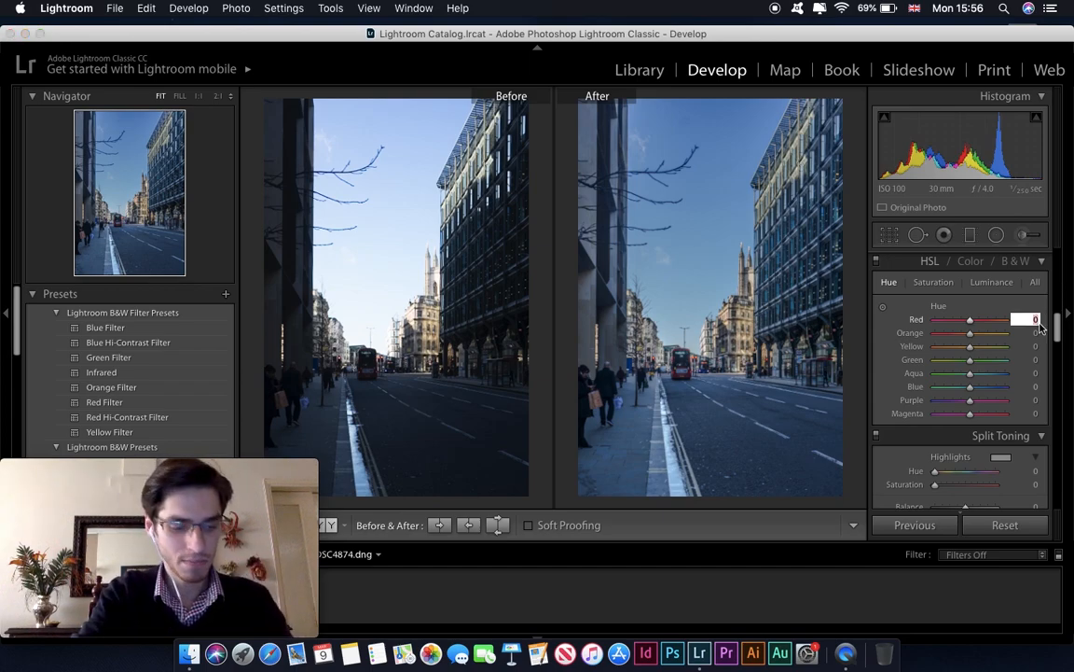
key("Return")
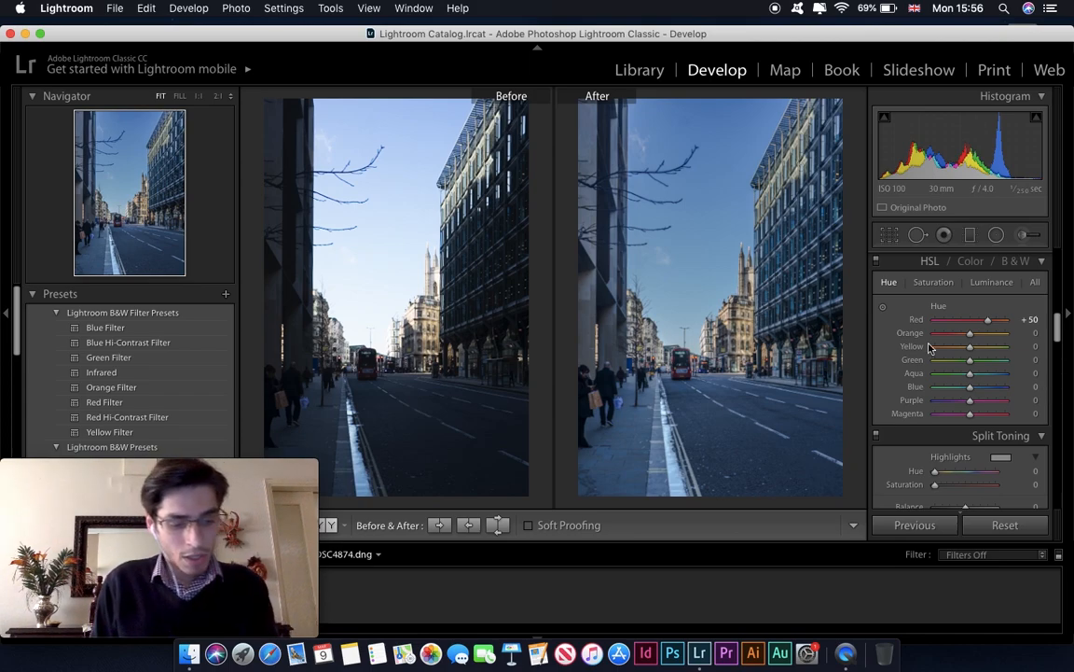
left_click(1026, 333)
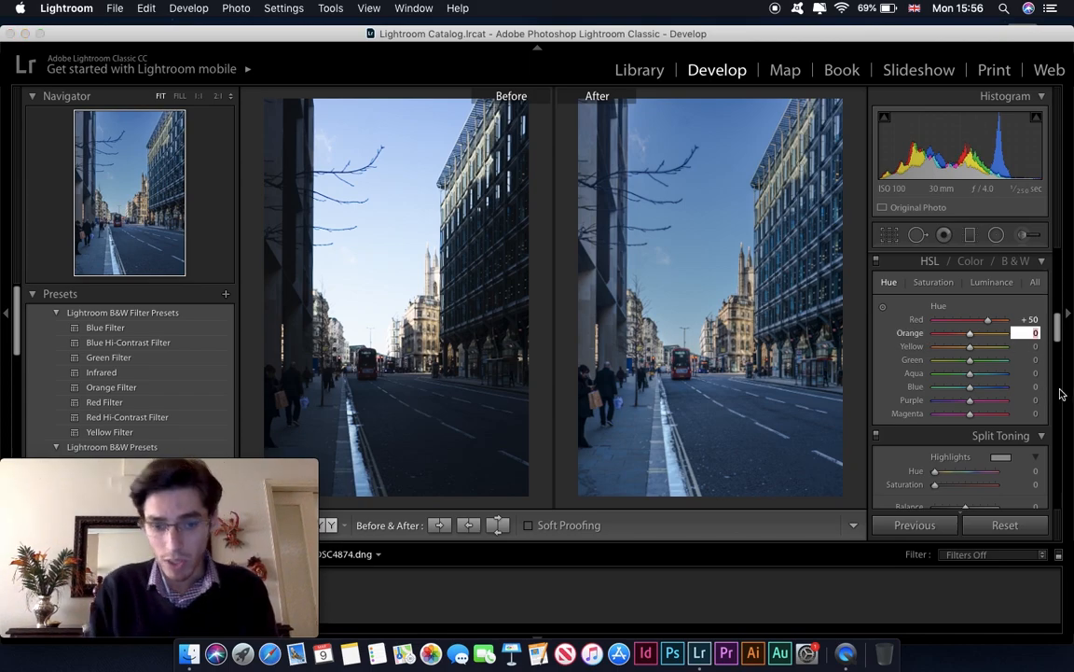
type("-")
type("443")
key("BackSpace")
key("BackSpace")
key("Return")
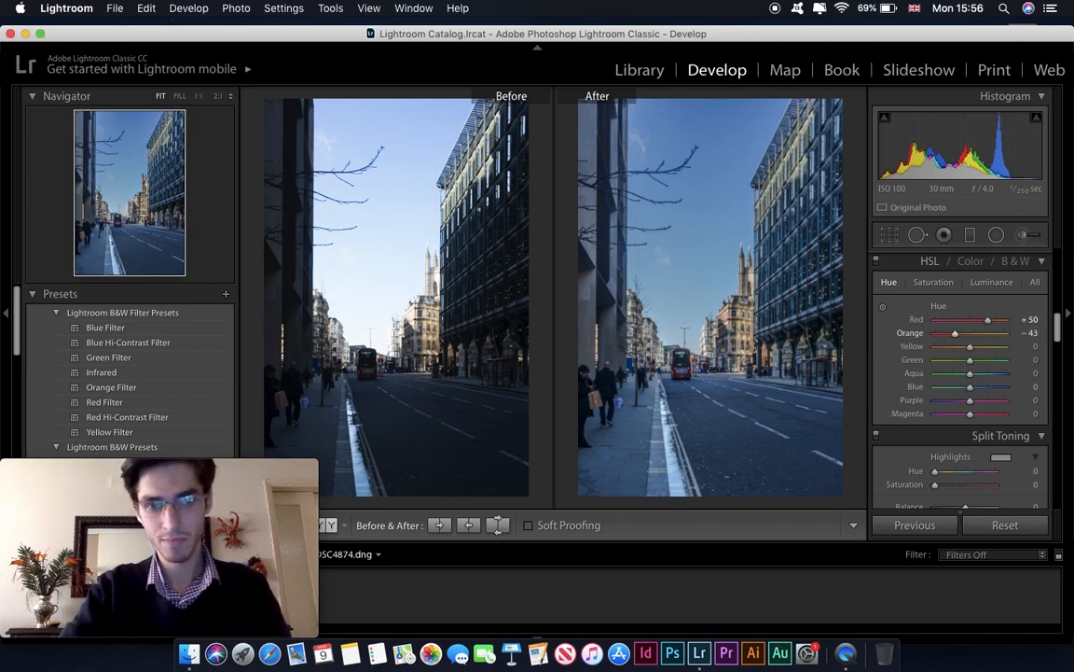
left_click(1032, 359)
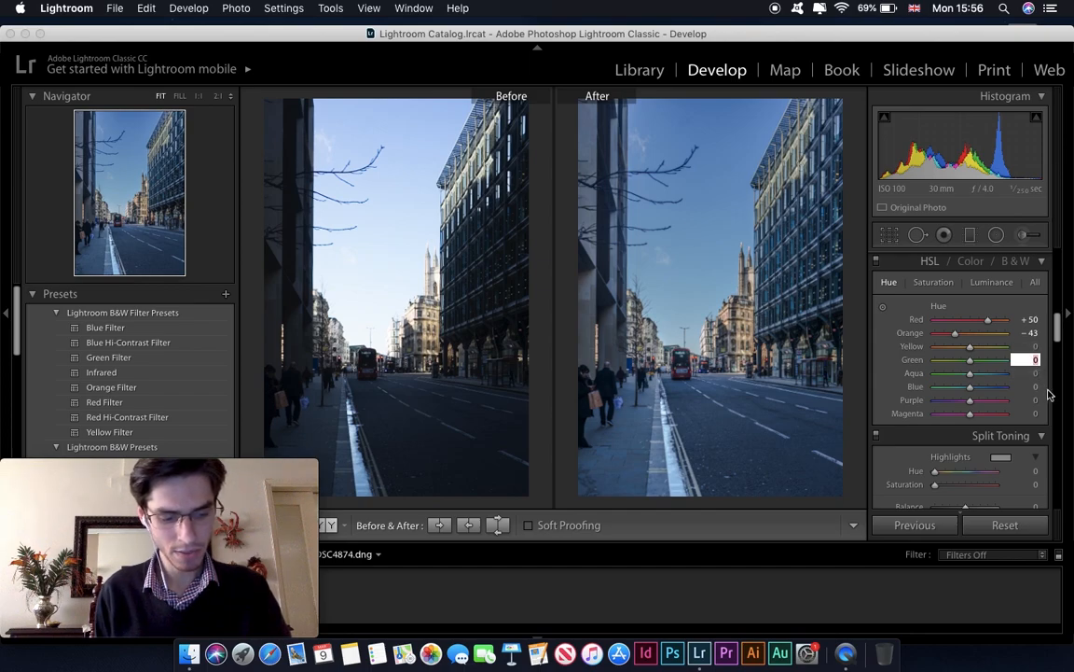
left_click(1031, 333)
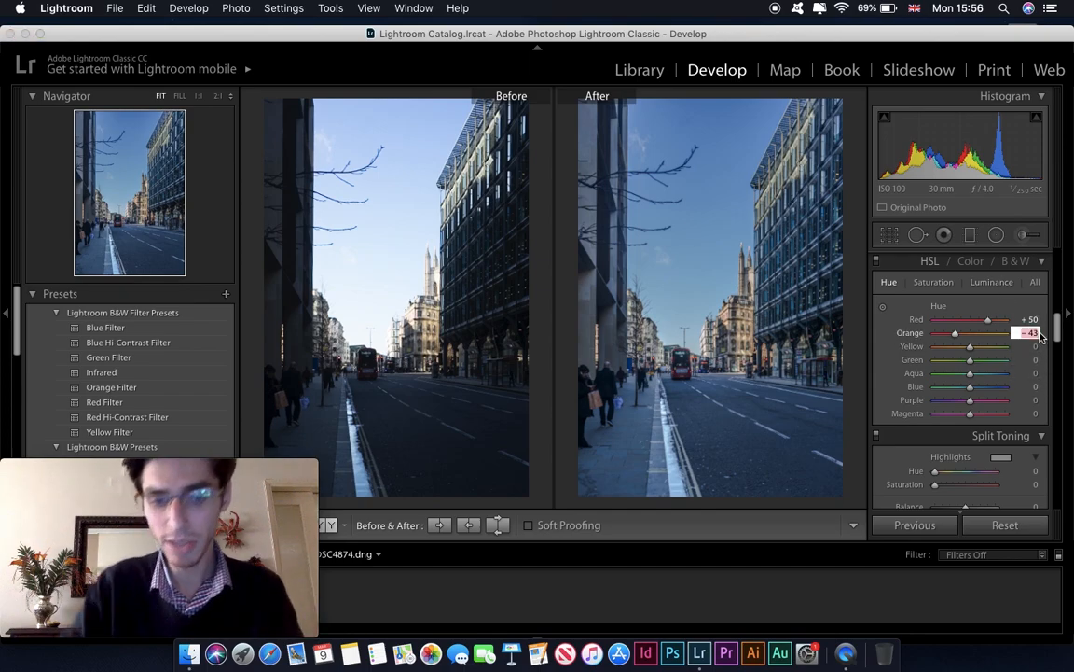
key("BackSpace")
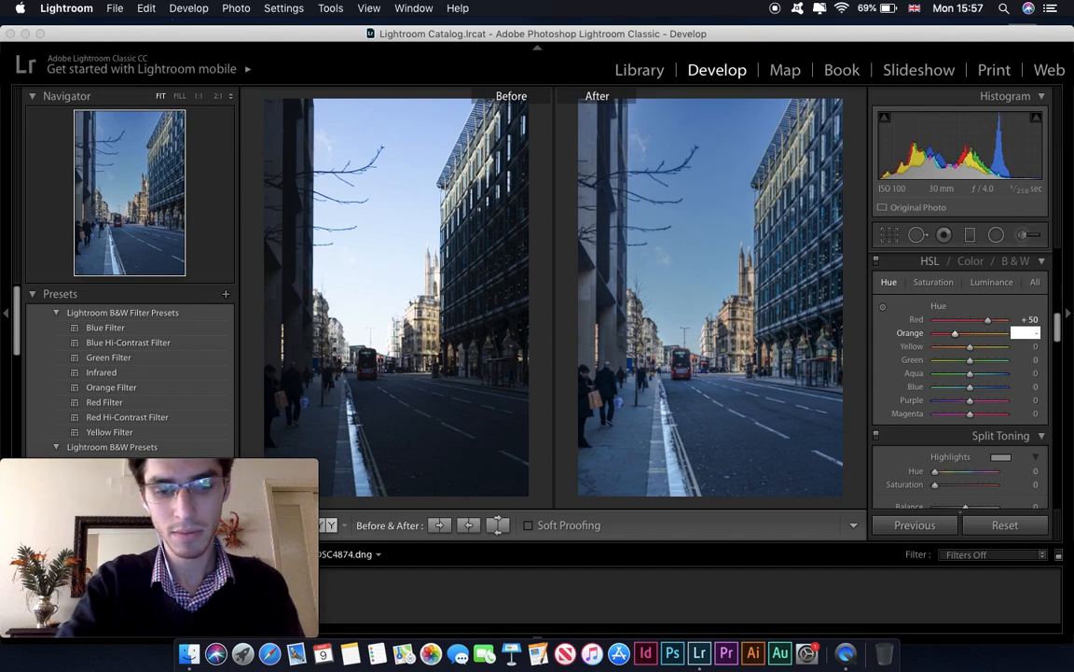
key("Return")
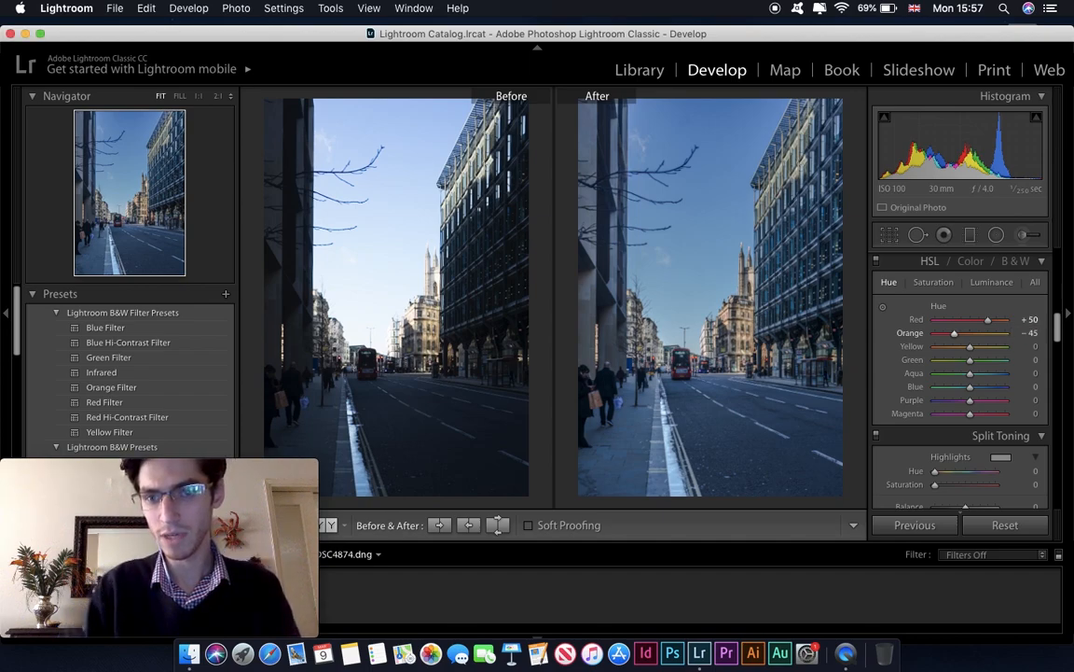
Set the Yellow hue to -38 and compare the stone corner building before and after at 1:1 magnification.
left_click_drag(969, 346, 960, 356)
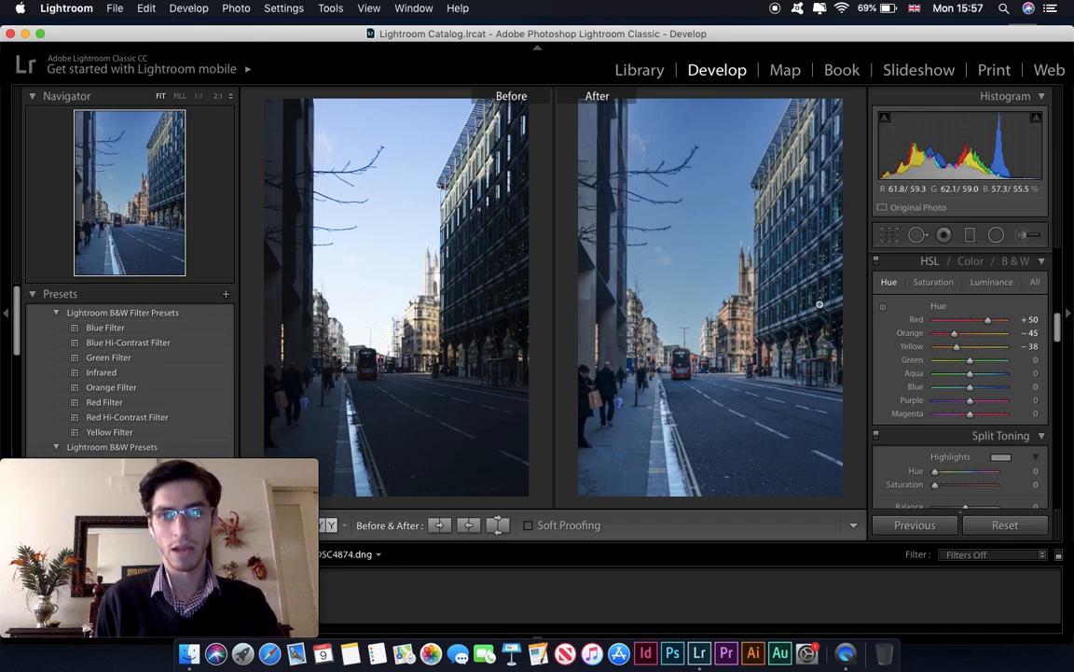
left_click(721, 311)
left_click_drag(452, 324, 396, 287)
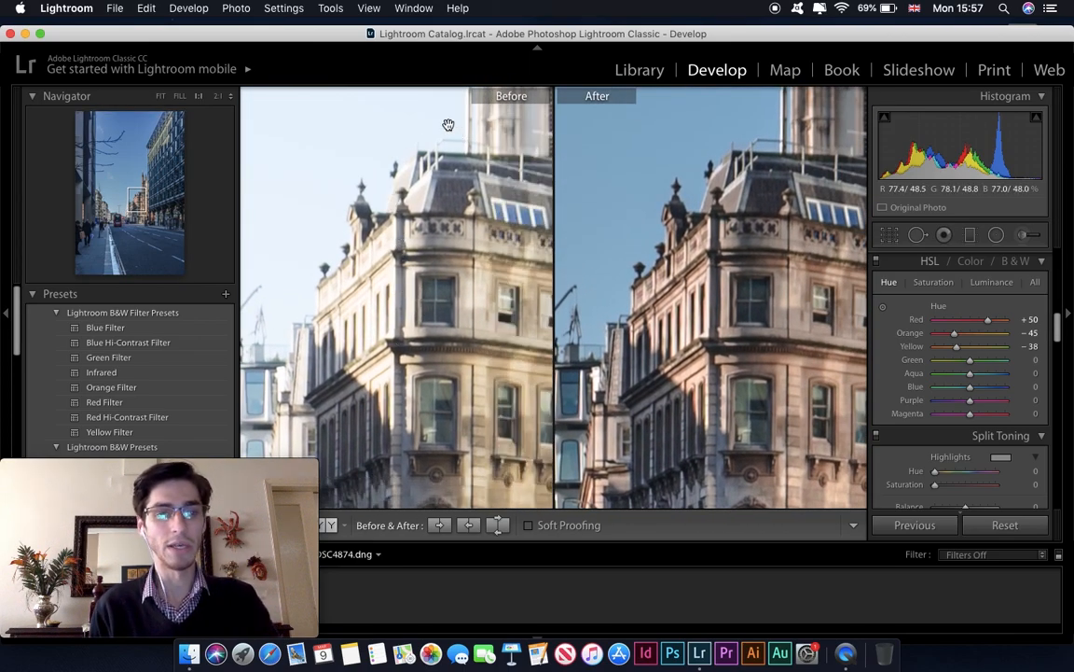
left_click_drag(261, 244, 281, 286)
left_click_drag(290, 239, 295, 201)
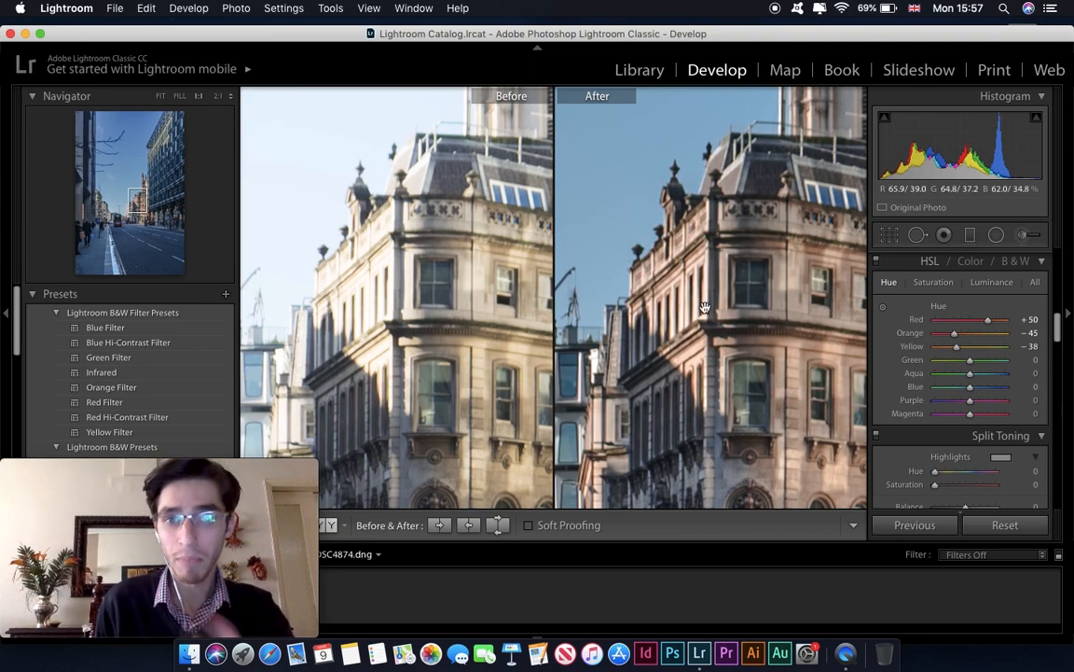
left_click_drag(722, 324, 679, 346)
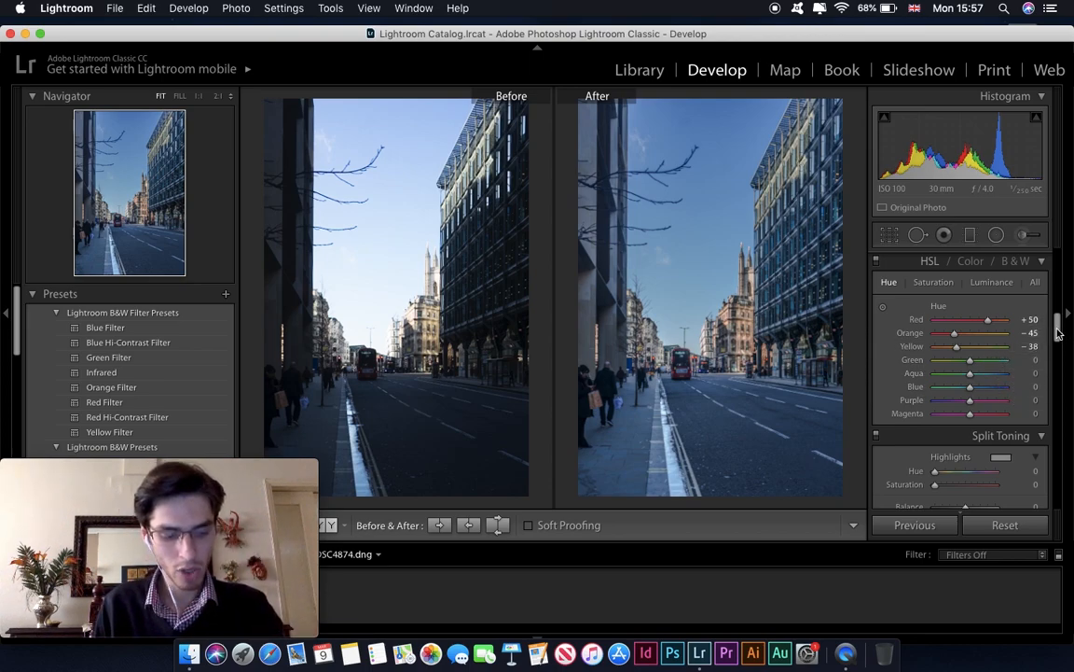
Set the Aqua hue to +100 and the Blue hue to -31.
left_click_drag(970, 375, 1046, 377)
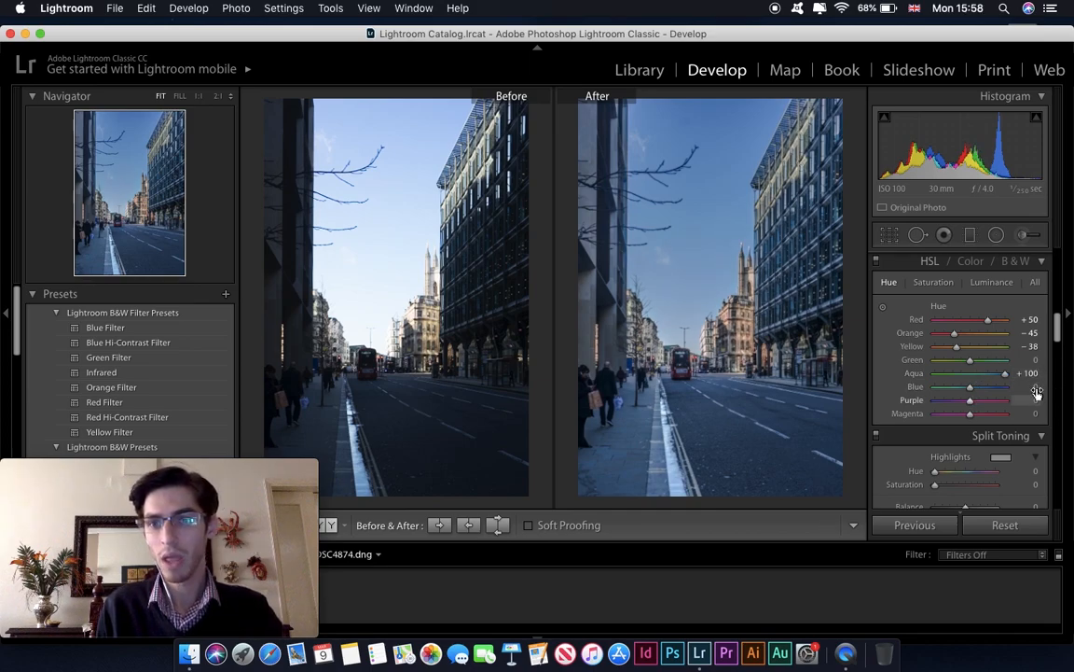
left_click(1036, 388)
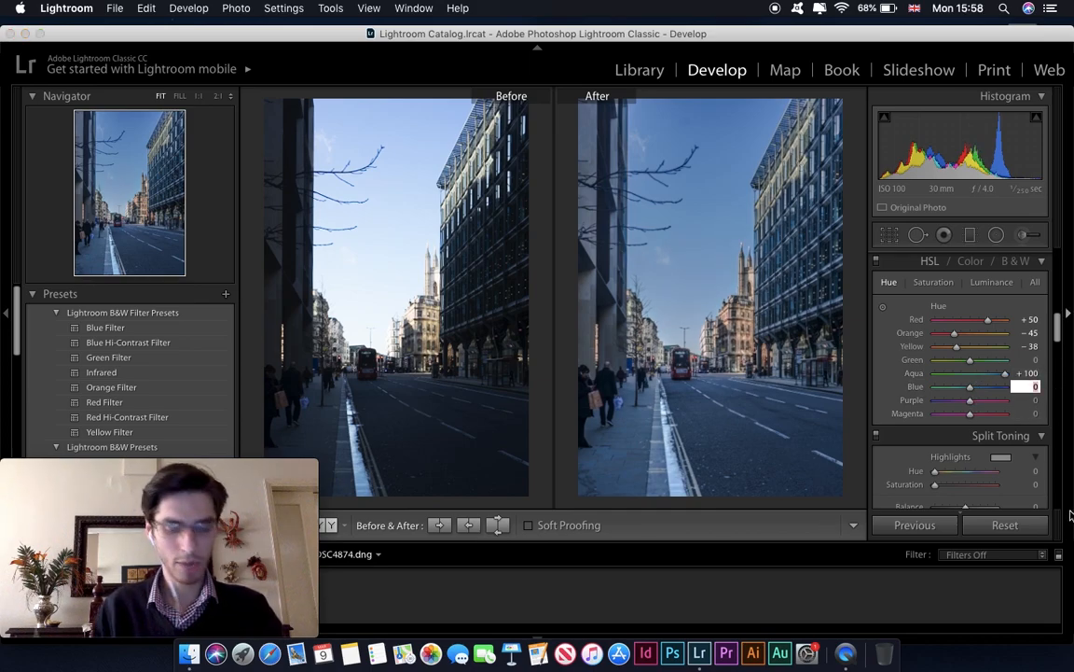
type("-31")
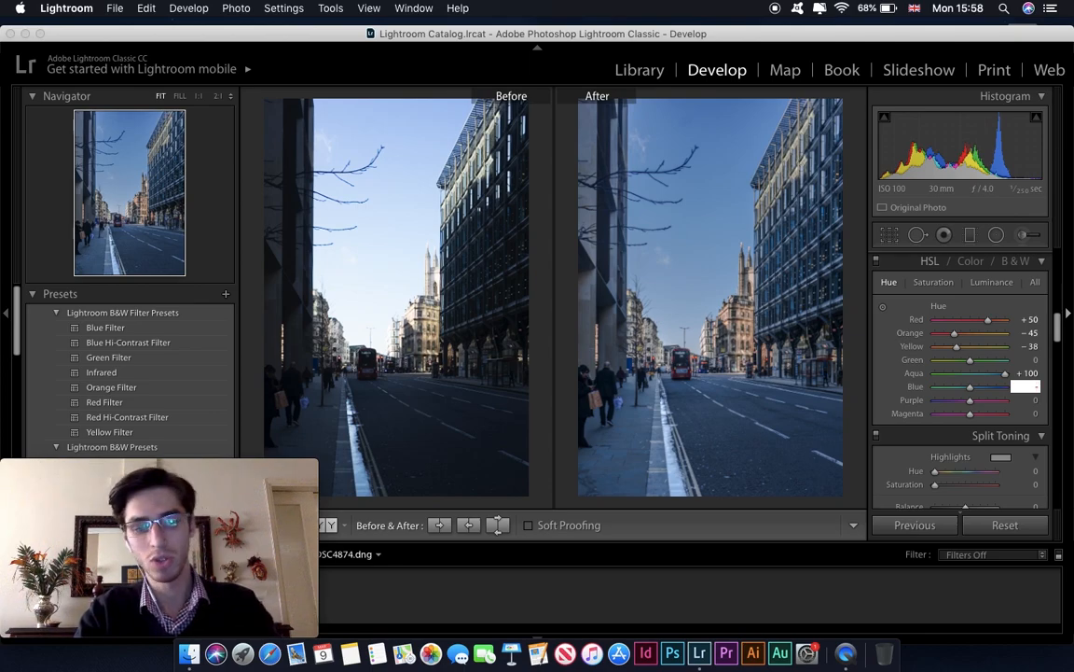
key("Return")
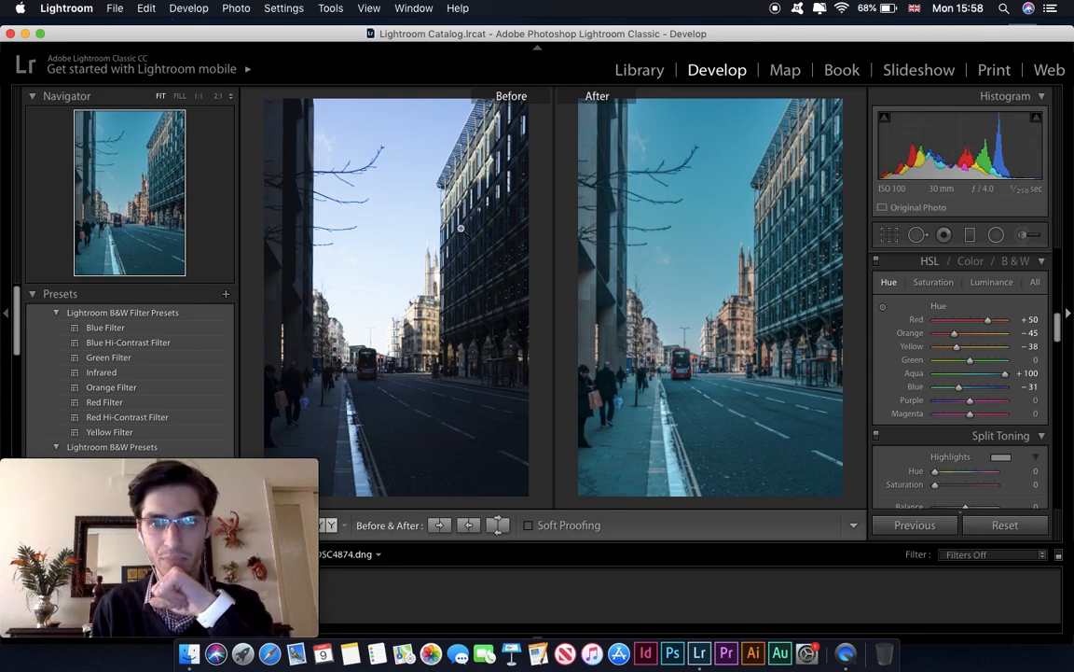
Raise the HSL saturation of the warm colours: Red to +100, Orange to +84 and Yellow to +53.
left_click(940, 284)
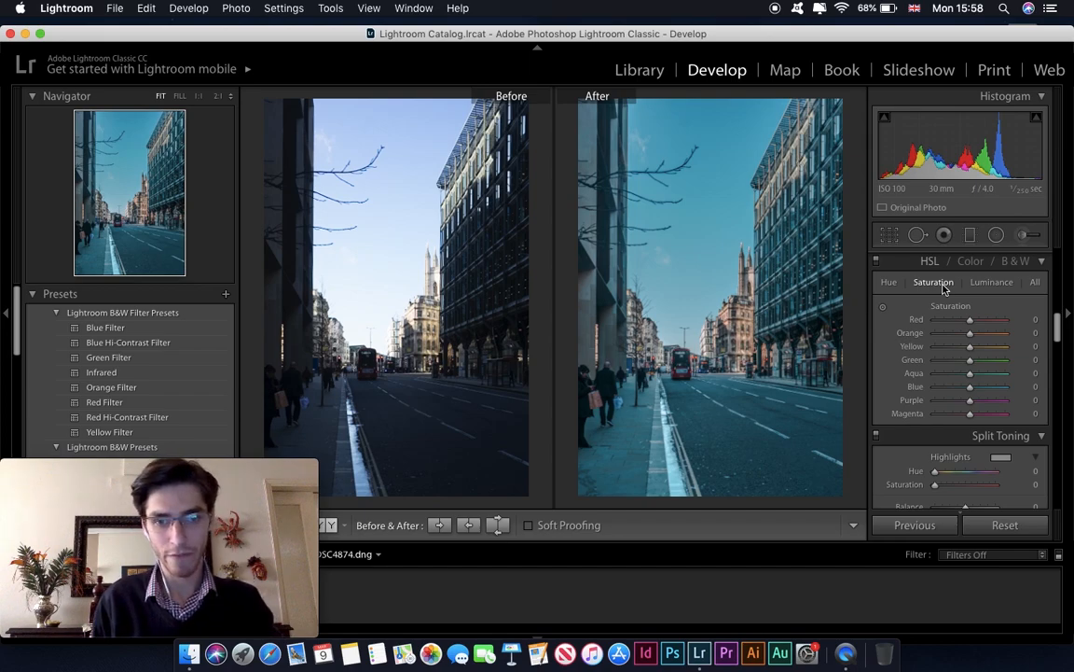
left_click_drag(970, 319, 1052, 356)
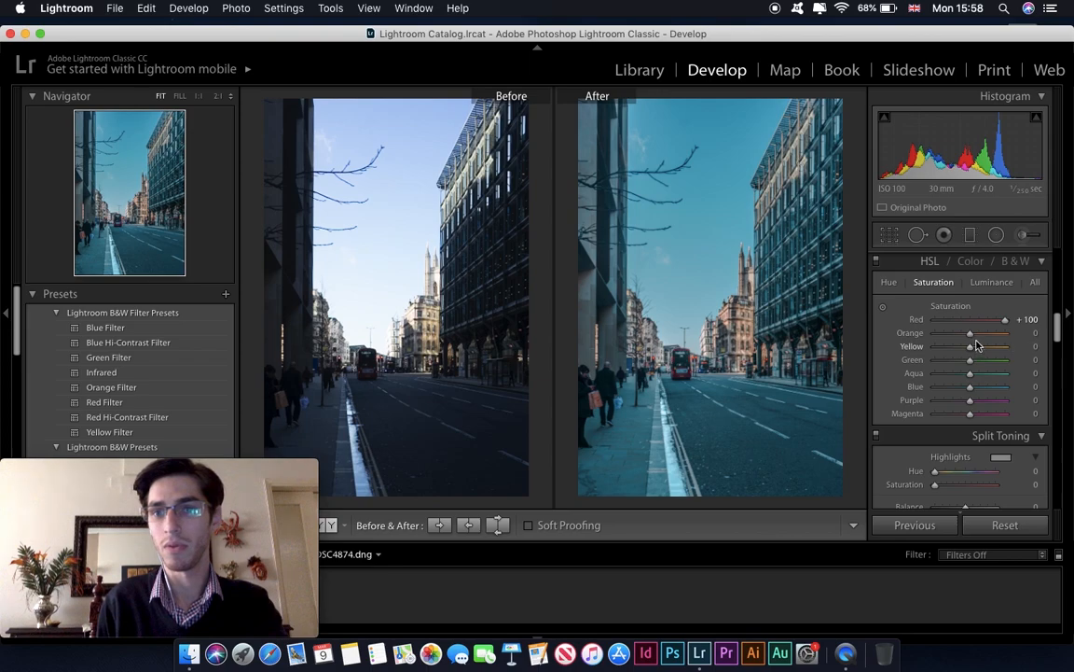
left_click(1031, 333)
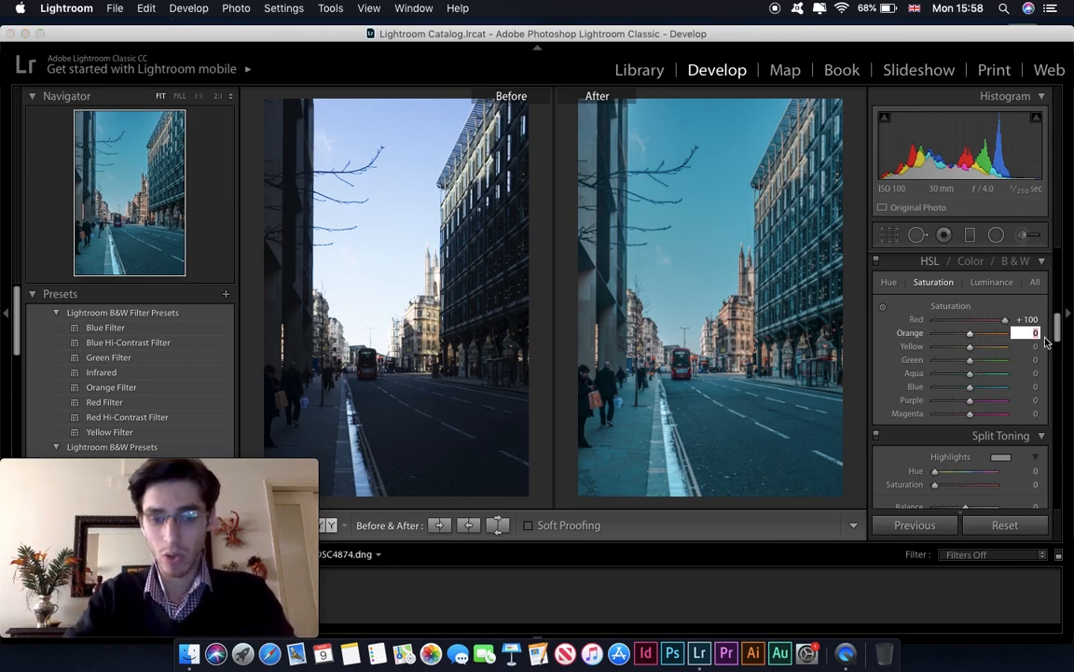
type("84")
key("Return")
left_click_drag(970, 348, 1014, 350)
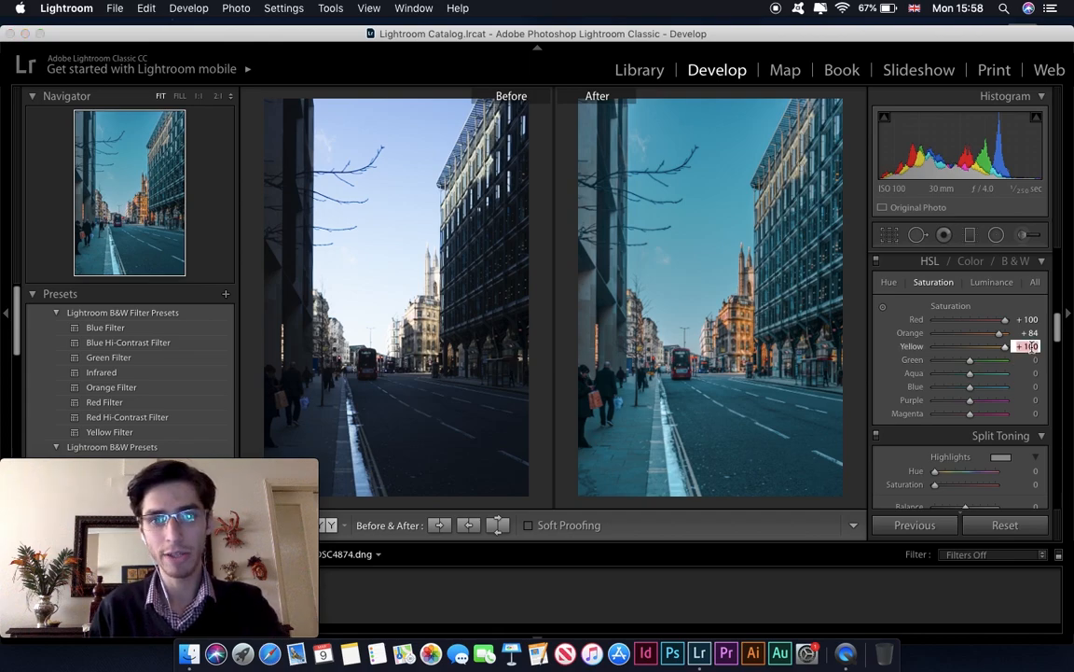
mouse_move(1000, 352)
left_mouse_down()
mouse_move(980, 356)
mouse_move(990, 354)
left_mouse_up()
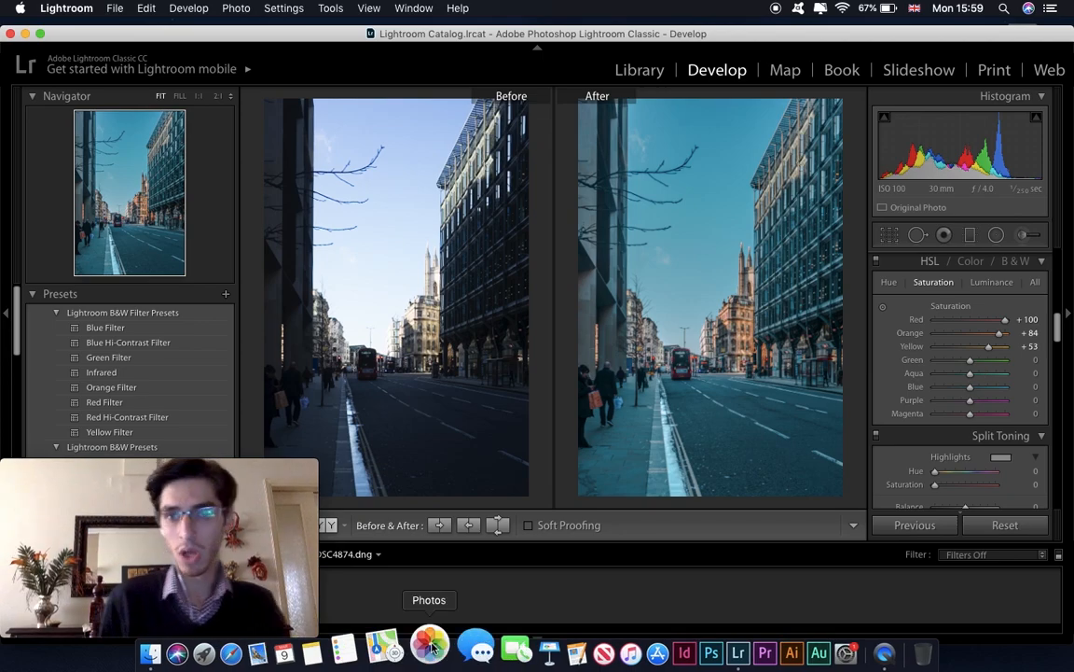
Raise the HSL saturation of Green to +50, Aqua to +100 and Blue to +11.
left_click(1032, 360)
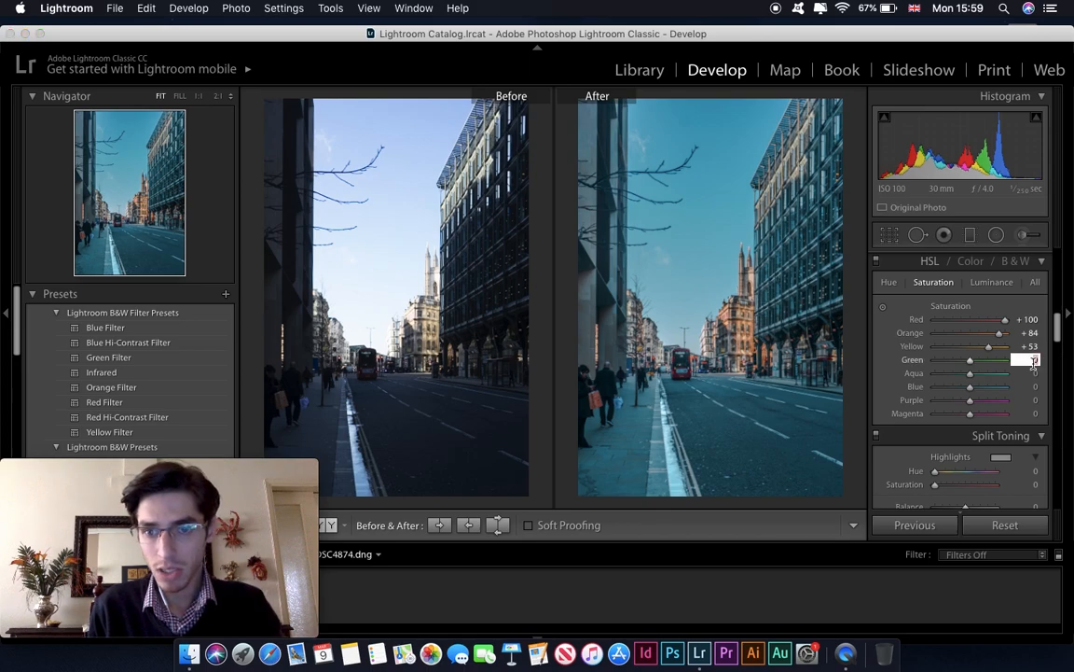
type("50")
key("Return")
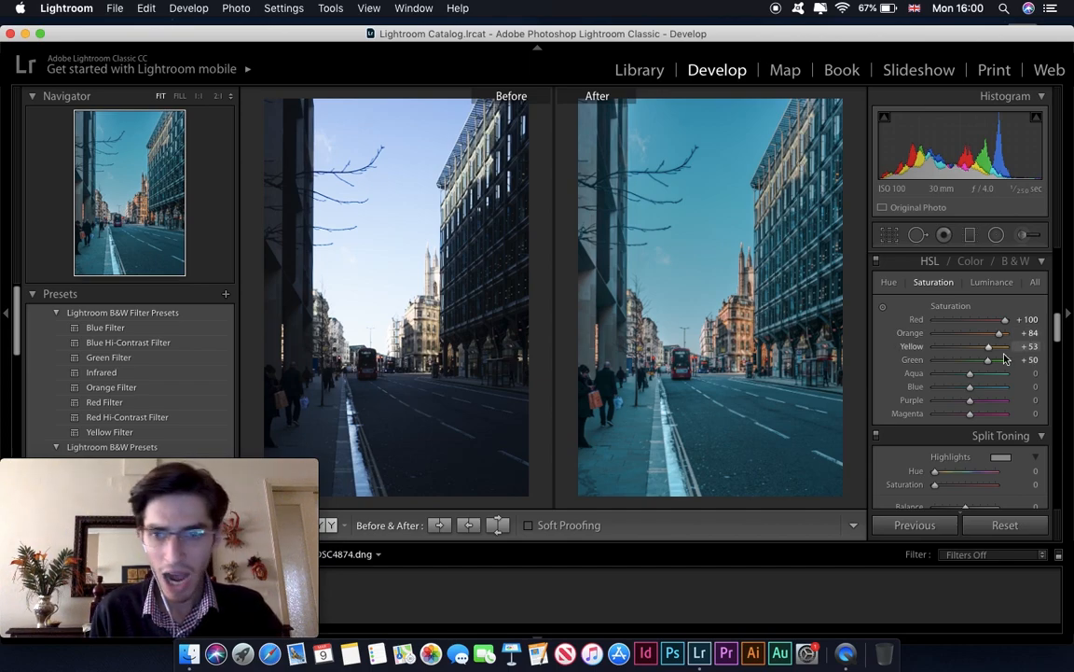
left_click_drag(971, 374, 1070, 413)
left_click(1034, 386)
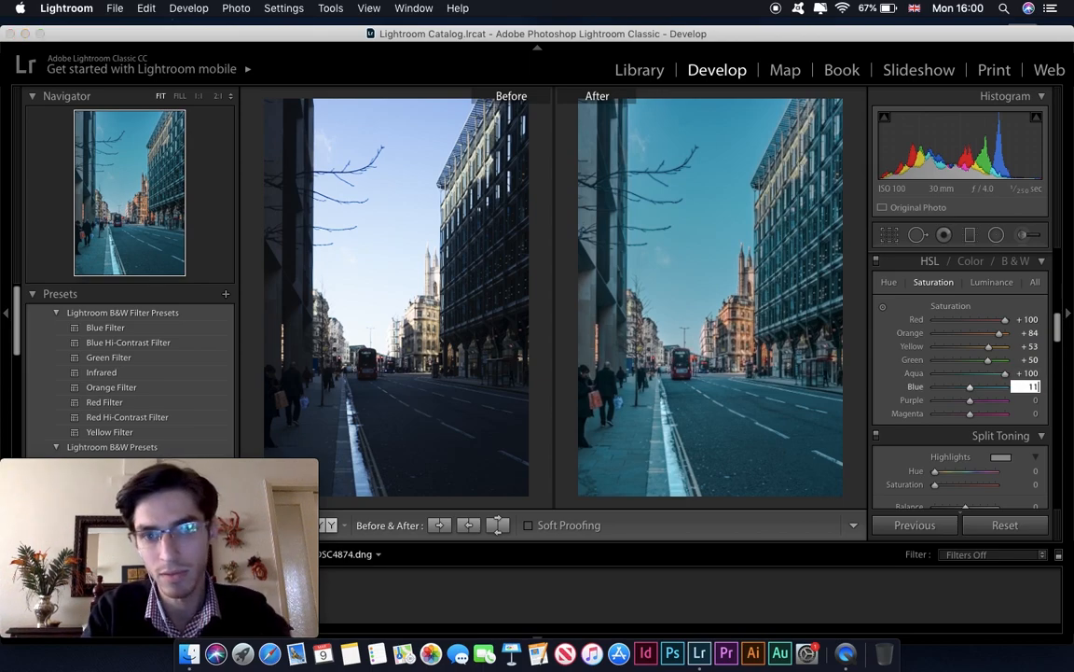
key("Return")
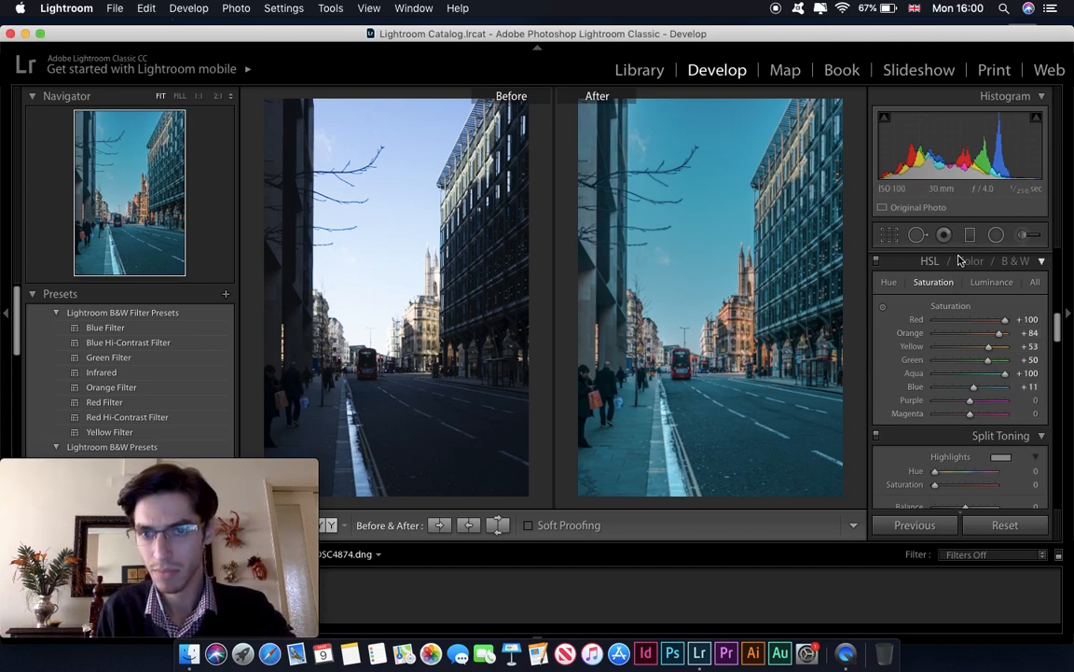
Set the HSL luminance of Red, Orange, Yellow, Green and Aqua to +100 and of Blue to -45.
scroll(1008, 289, "up", 1)
left_click(994, 288)
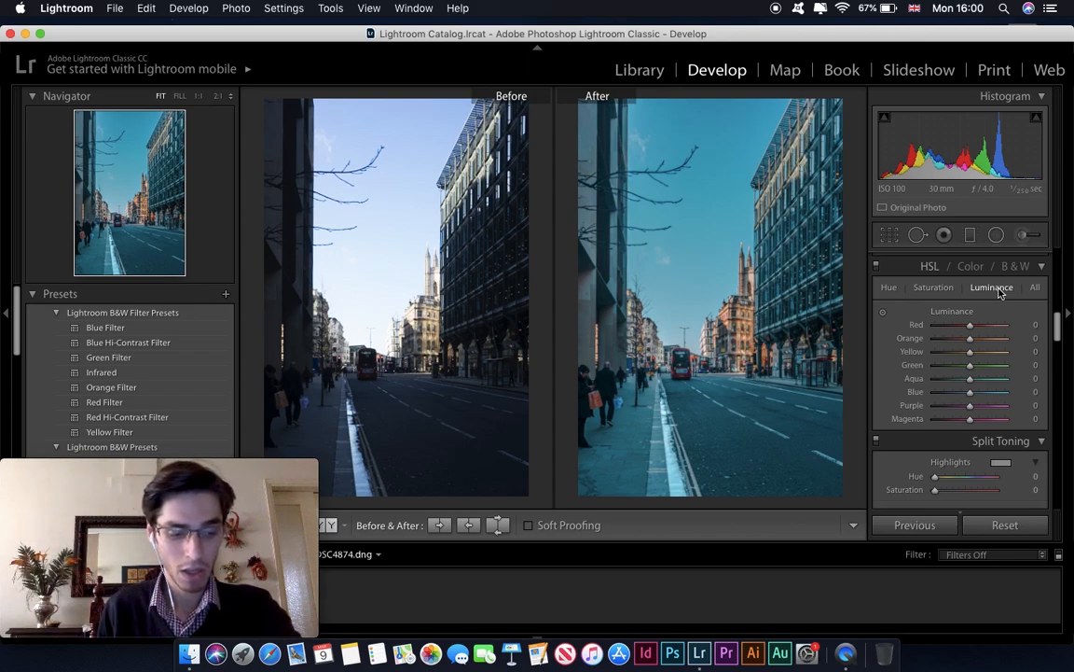
left_click_drag(979, 324, 1008, 337)
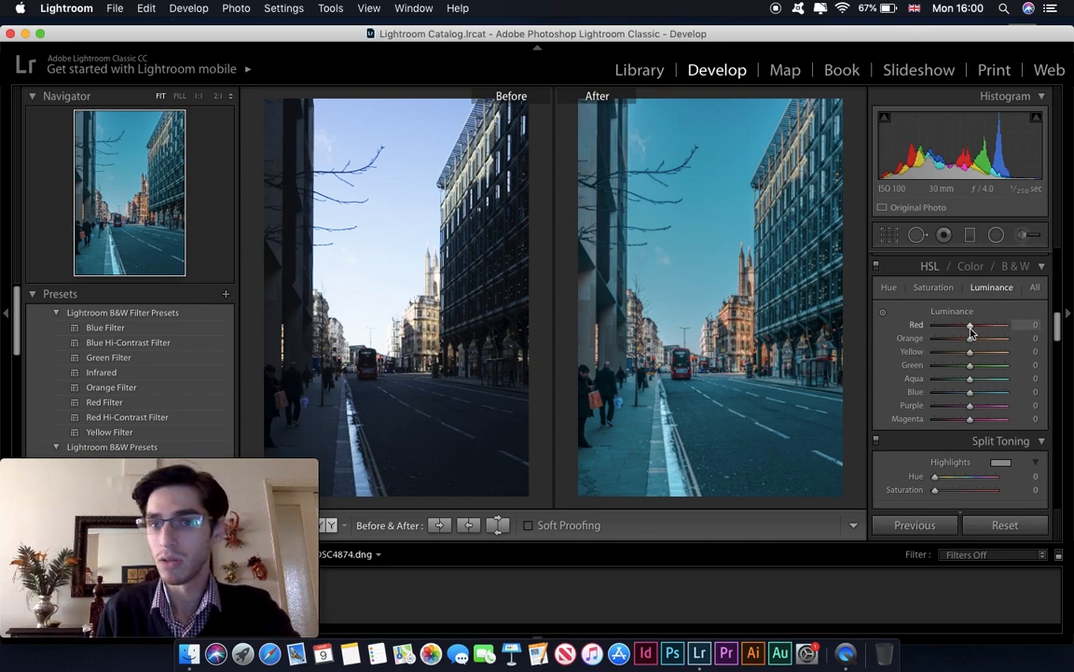
left_click_drag(970, 338, 1005, 377)
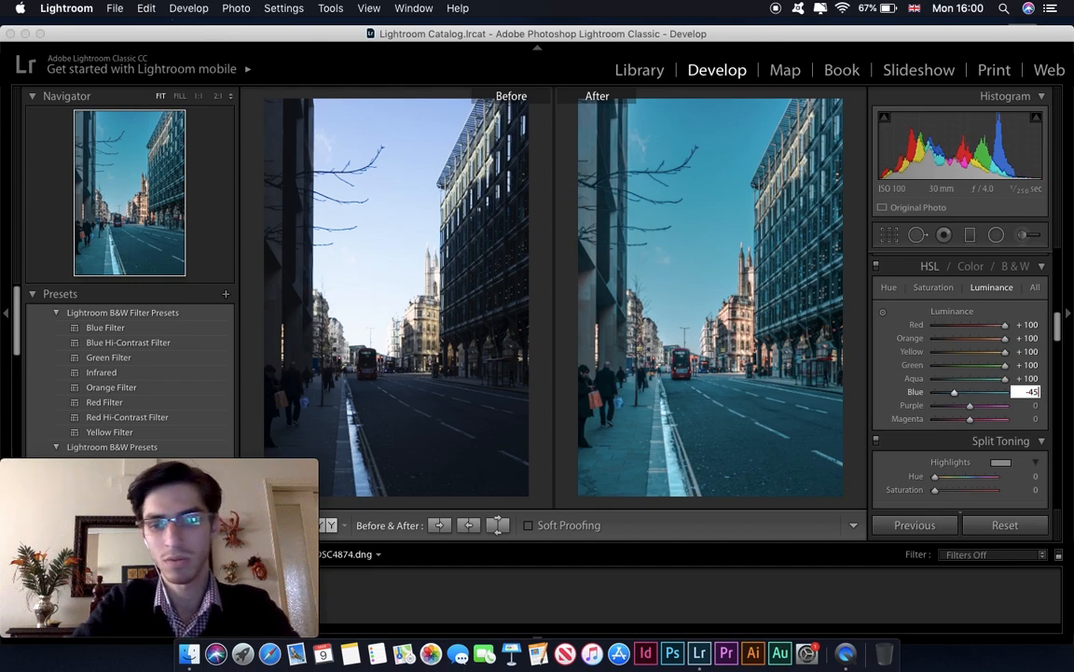
key("Return")
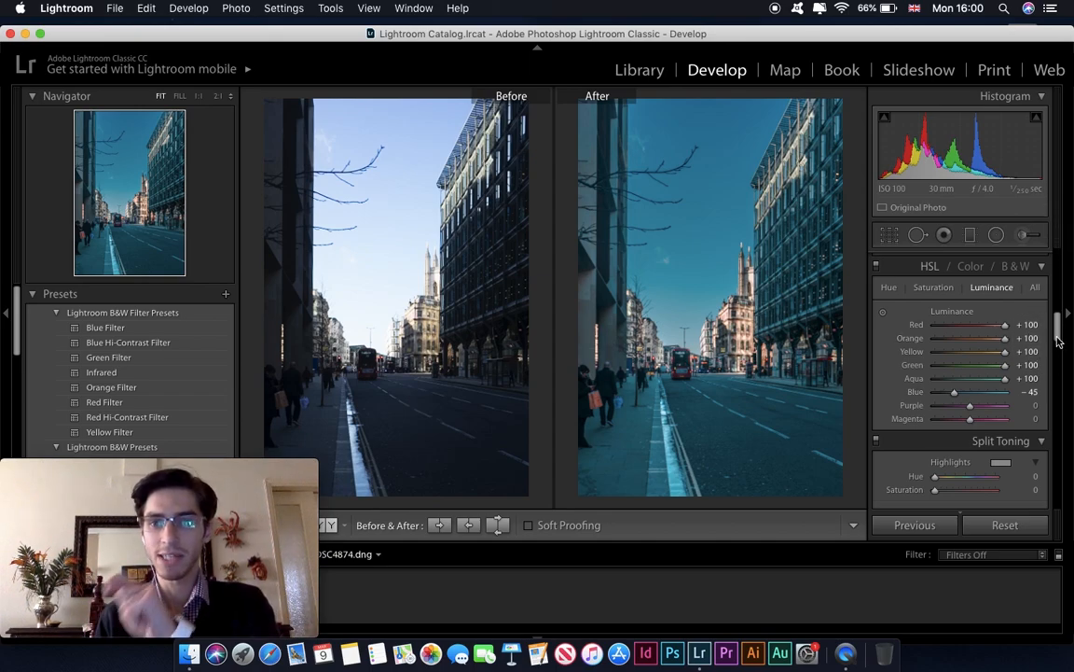
Add a horizontal graduated filter to the After image, running from the street's lower edge up into the middle of the sky.
left_click_drag(1059, 338, 1058, 264)
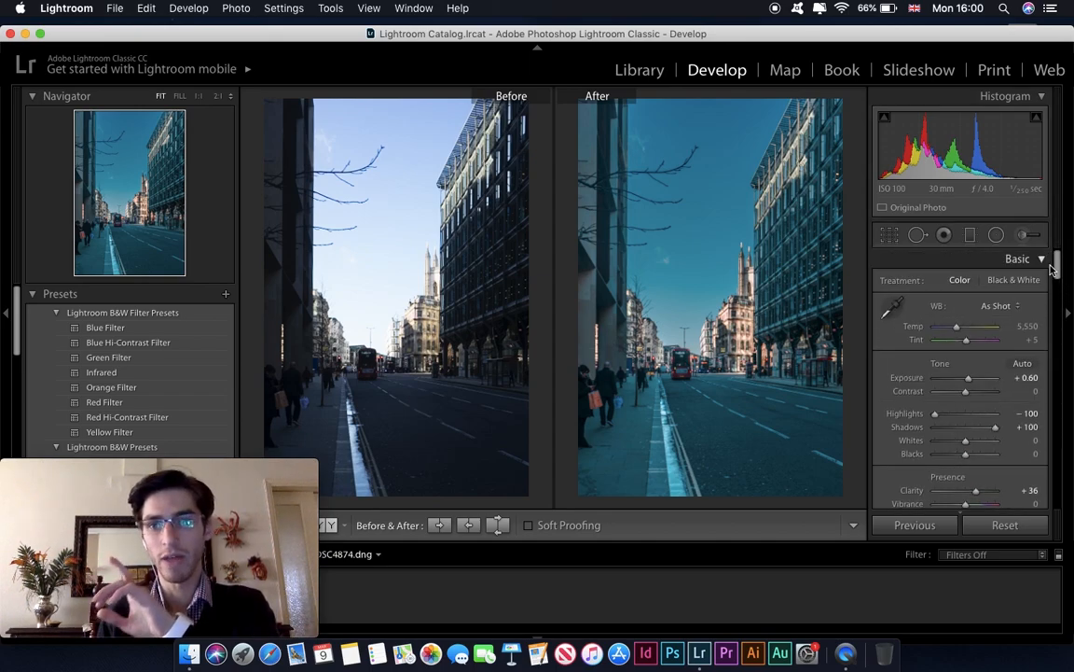
left_click(970, 238)
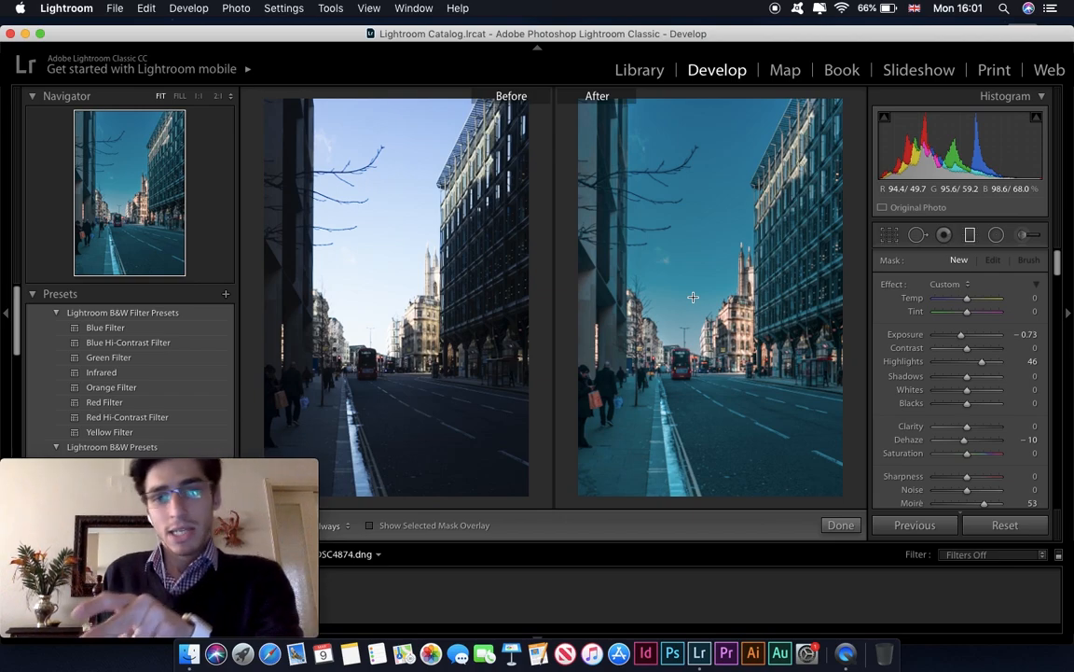
left_click(970, 236)
left_click(970, 236)
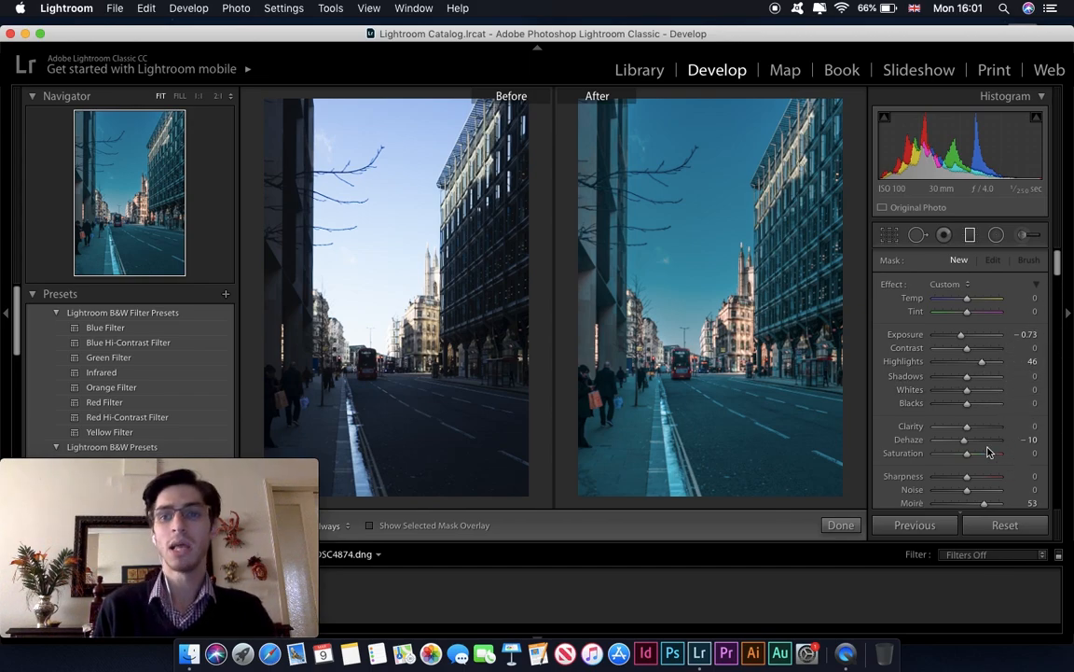
scroll(1059, 279, "down", 4)
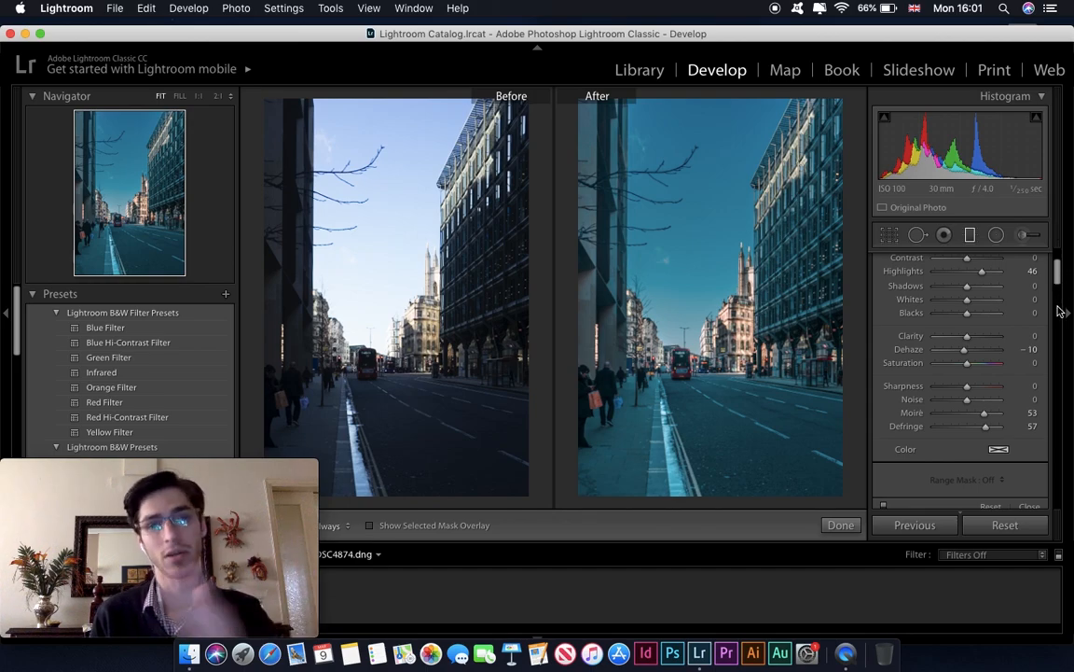
scroll(1059, 272, "up", 2)
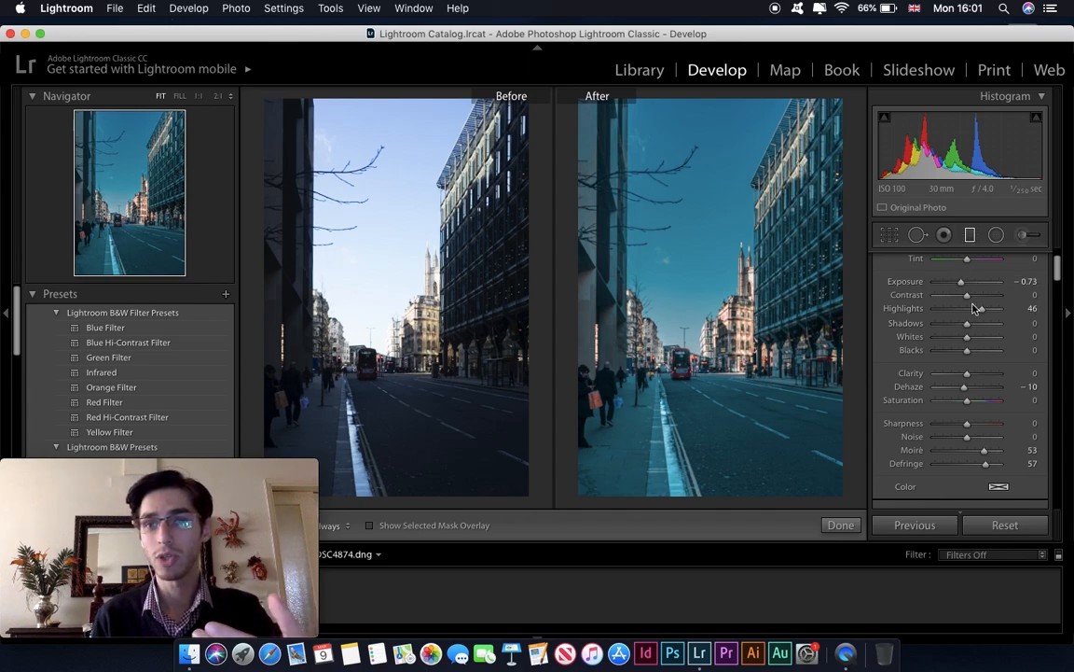
left_click_drag(692, 478, 692, 479)
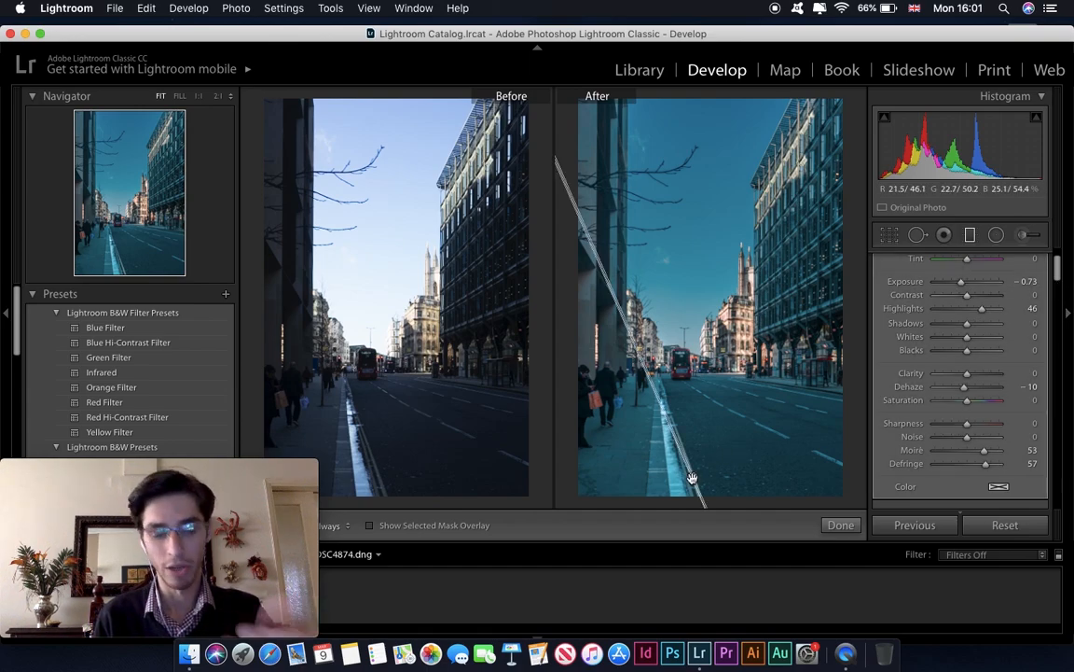
key("super+z")
left_click_drag(697, 490, 688, 242)
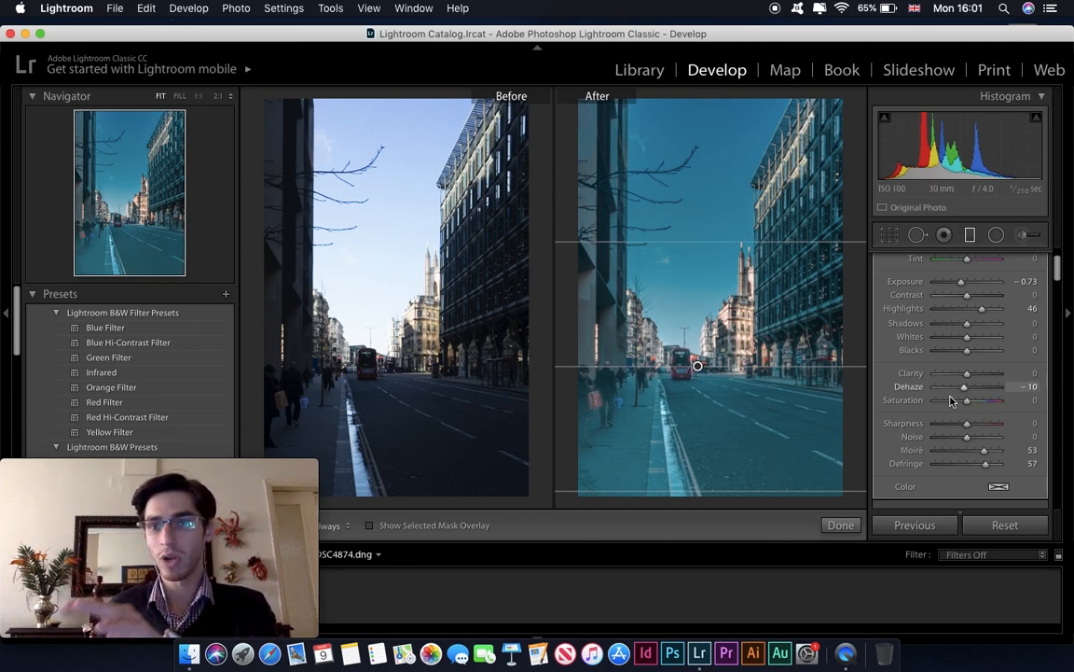
For the horizontal graduated filter, set Dehaze to 0, Shadows to 100 and Highlights to -16.
left_click(1027, 386)
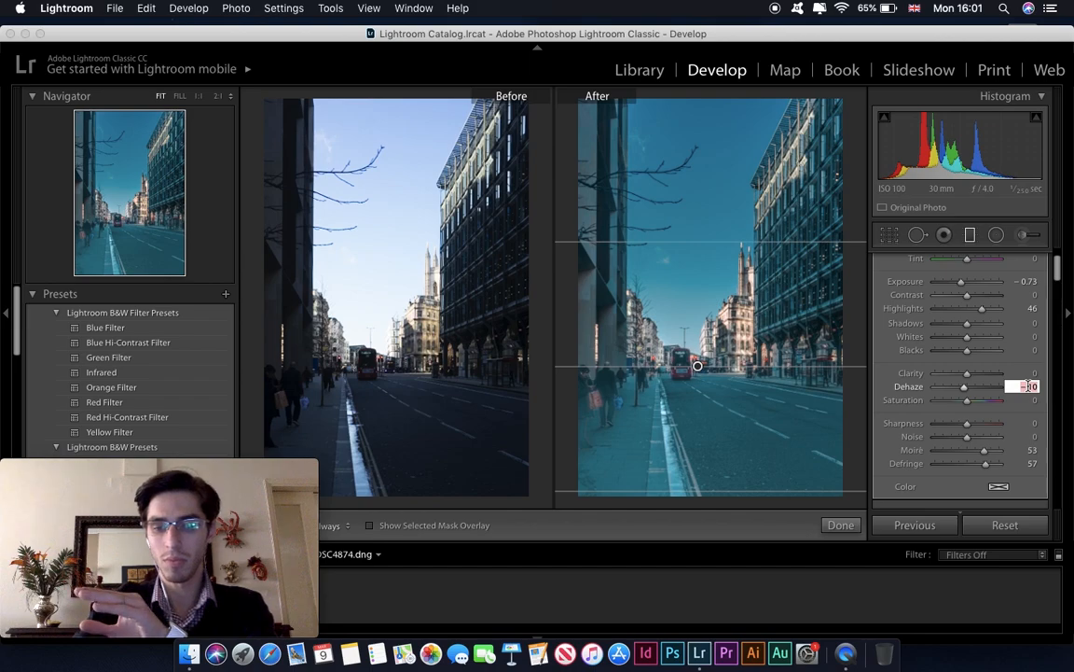
type("0")
key("Return")
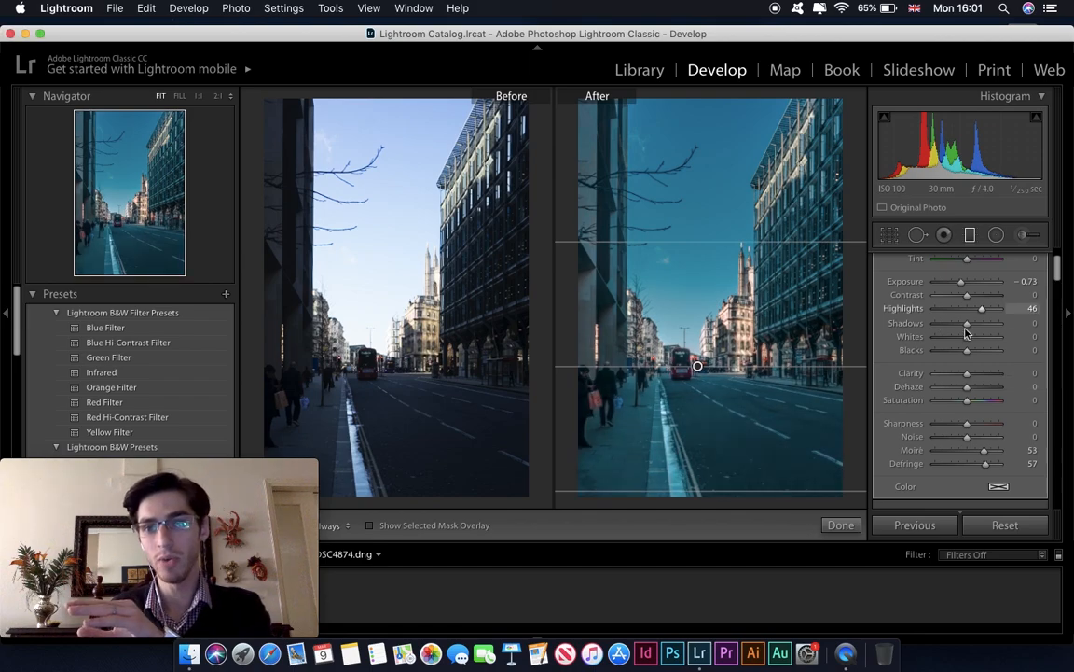
left_click_drag(970, 324, 1000, 324)
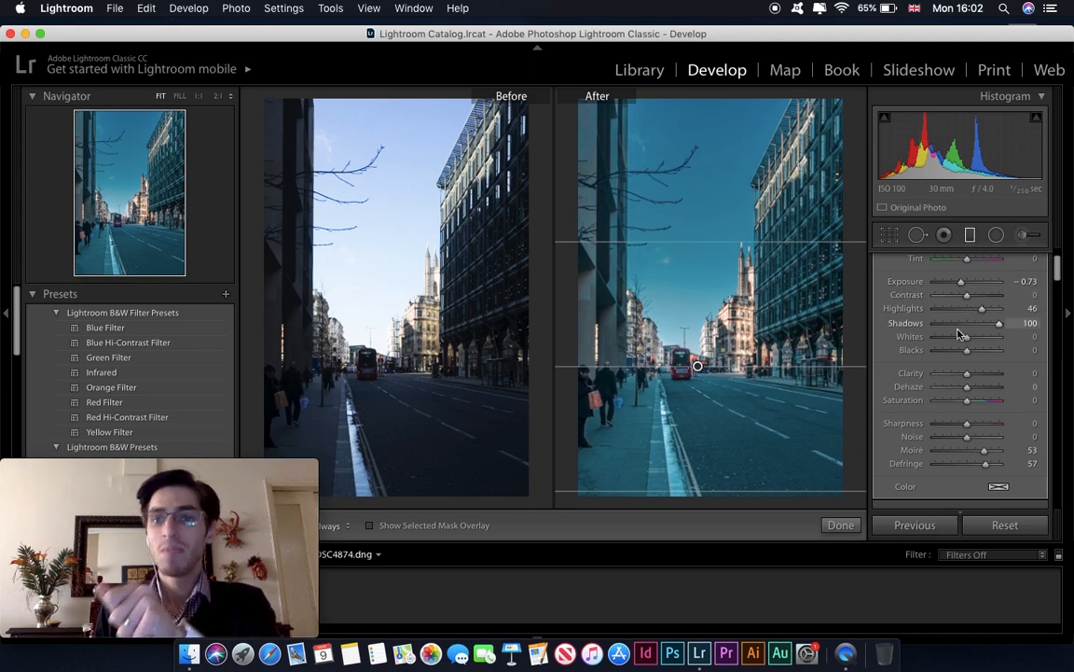
left_click_drag(981, 308, 962, 308)
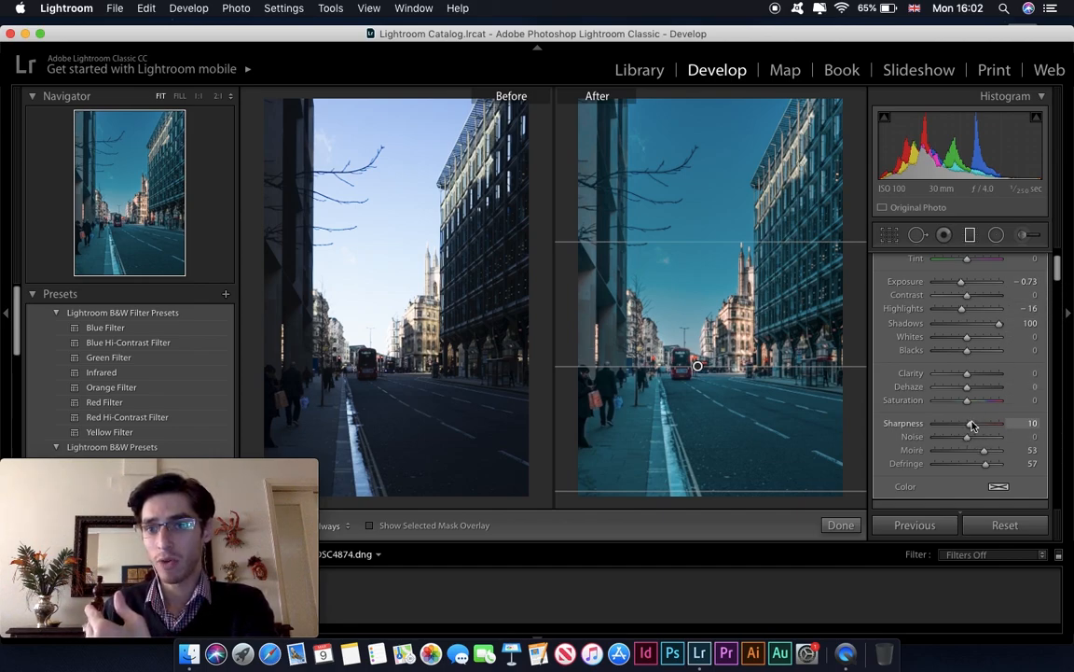
Set the horizontal graduated filter's Sharpness to 20, Clarity to 11 and Moiré to -100.
left_click_drag(974, 426, 977, 425)
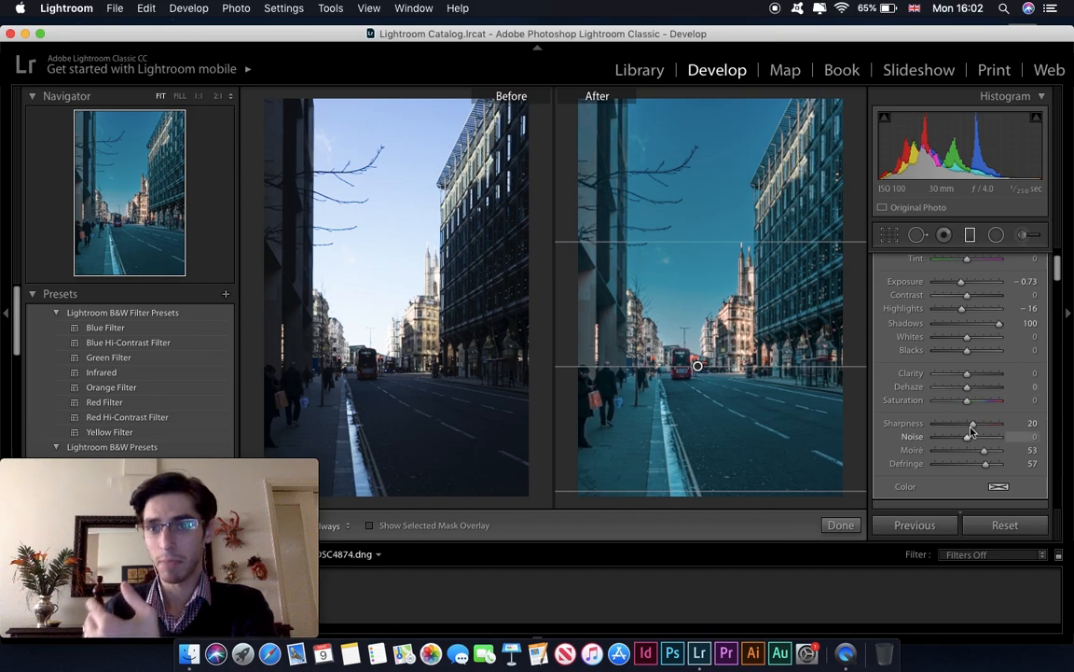
left_click_drag(967, 375, 971, 375)
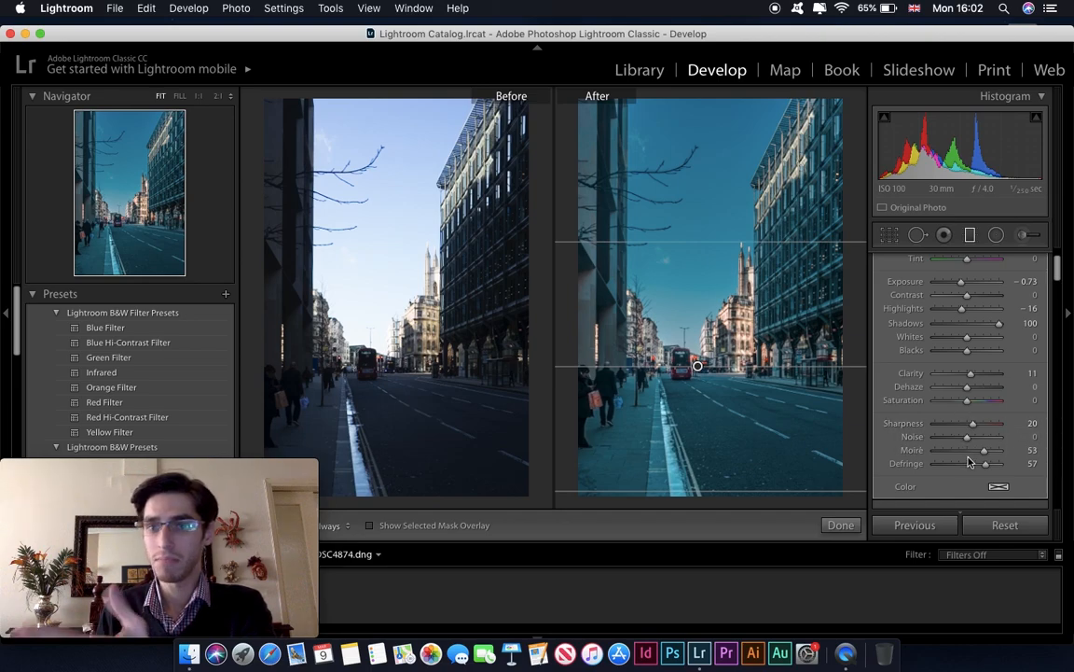
left_click_drag(970, 450, 861, 475)
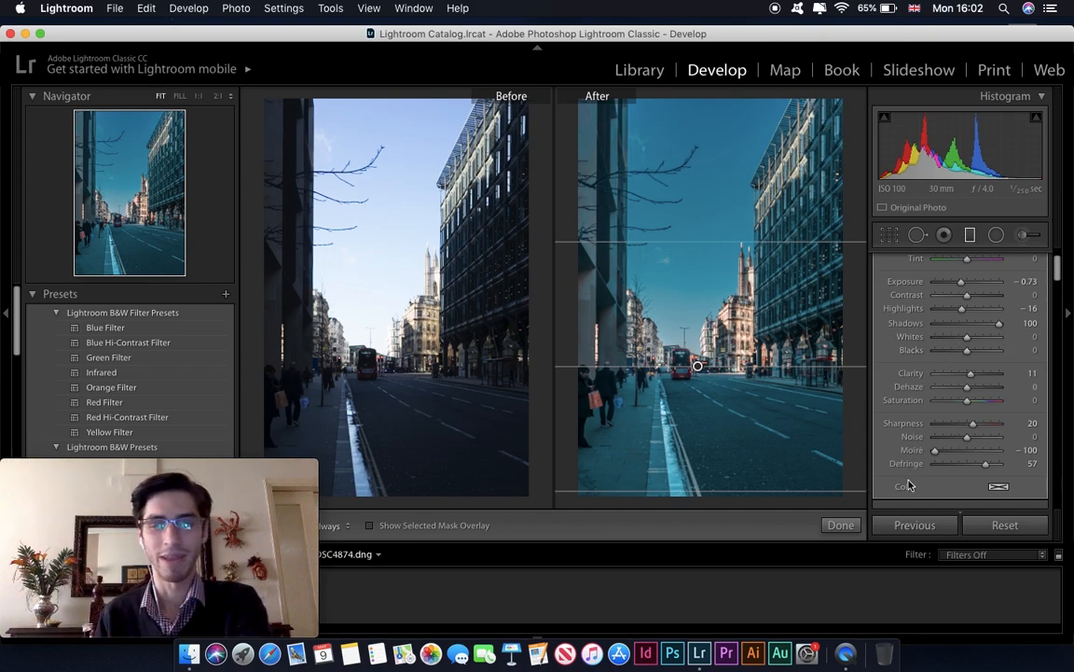
Warm the street area by setting the horizontal graduated filter's Temp to 38 and Tint to 20.
scroll(1059, 261, "up", 1)
scroll(1056, 265, "up", 3)
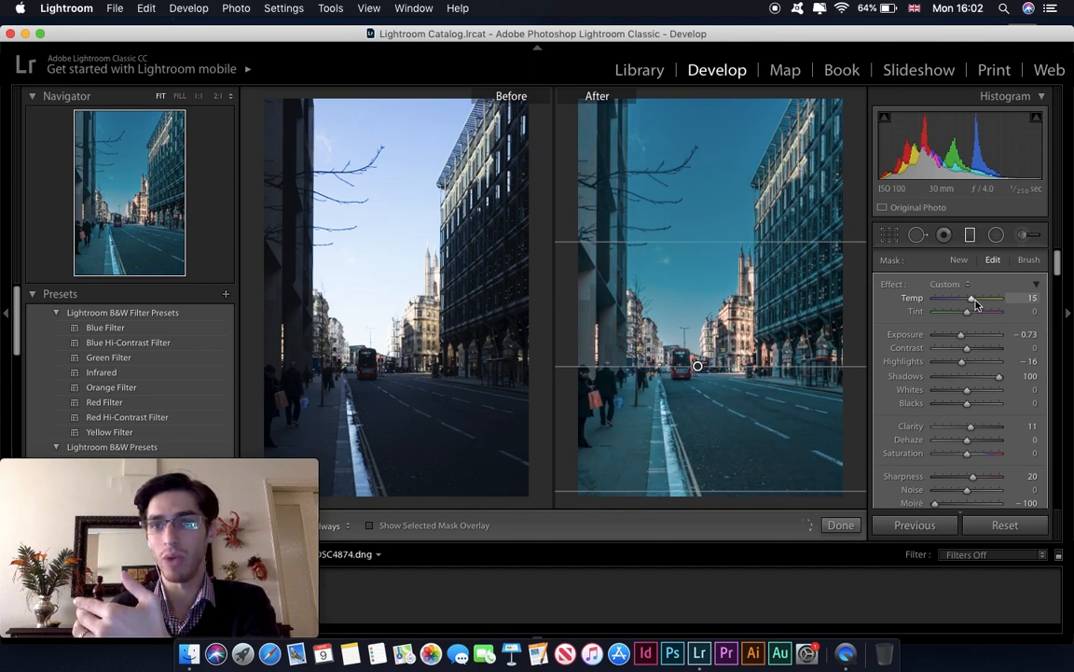
left_click_drag(980, 303, 976, 314)
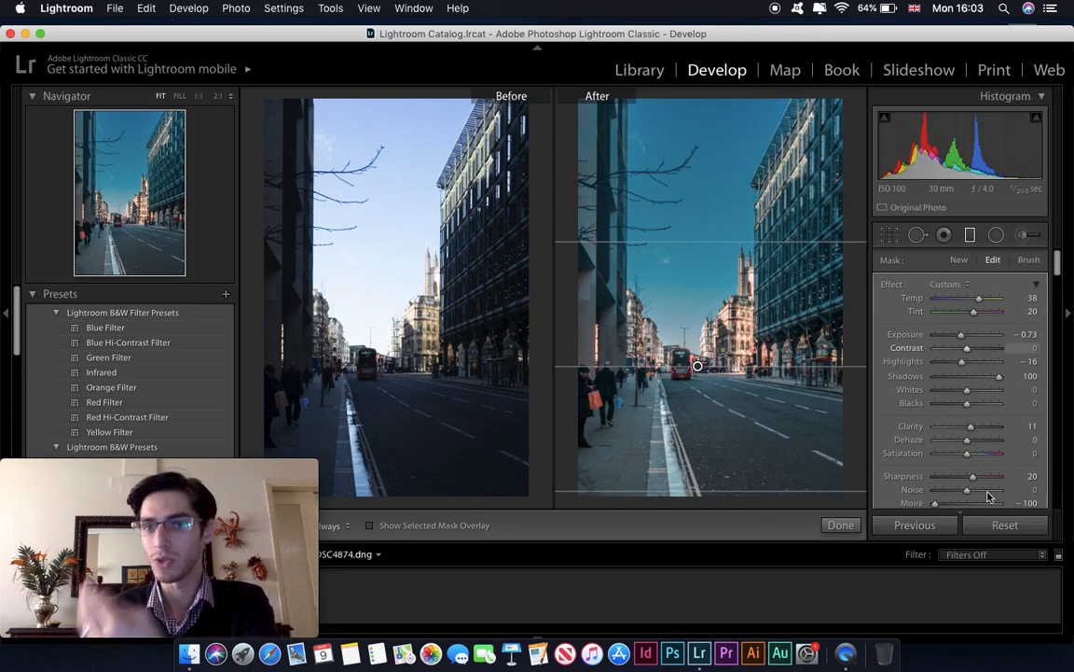
In the diagonal graduated filter over the sky, set Temp to 25, Tint to 25, Moiré to -100 and Sharpness to 25.
left_click(969, 239)
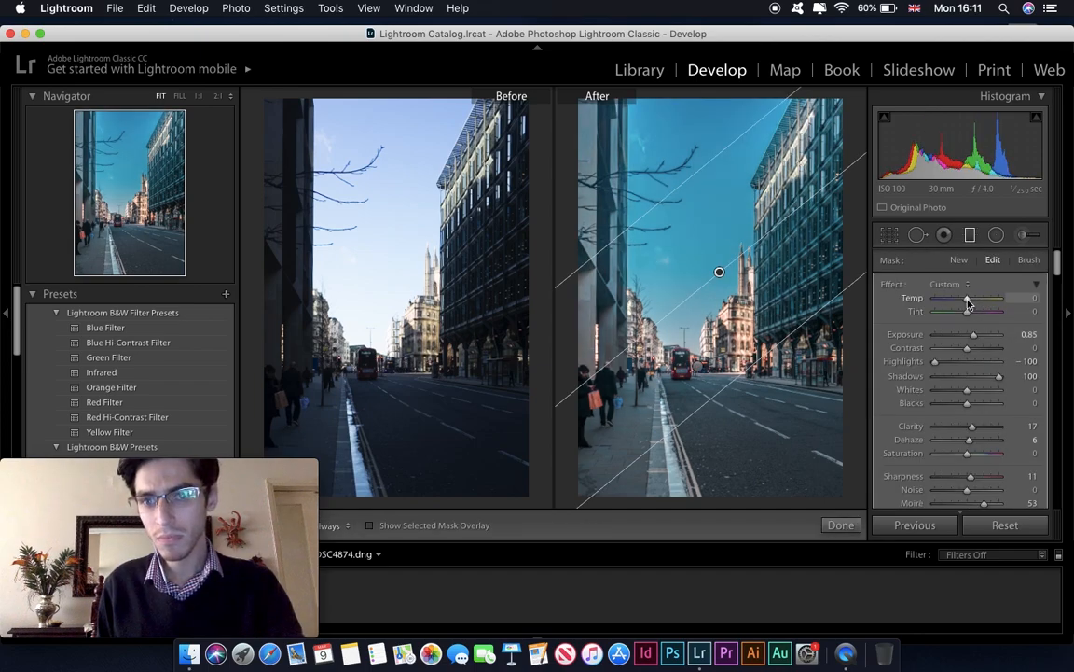
left_click_drag(968, 300, 978, 315)
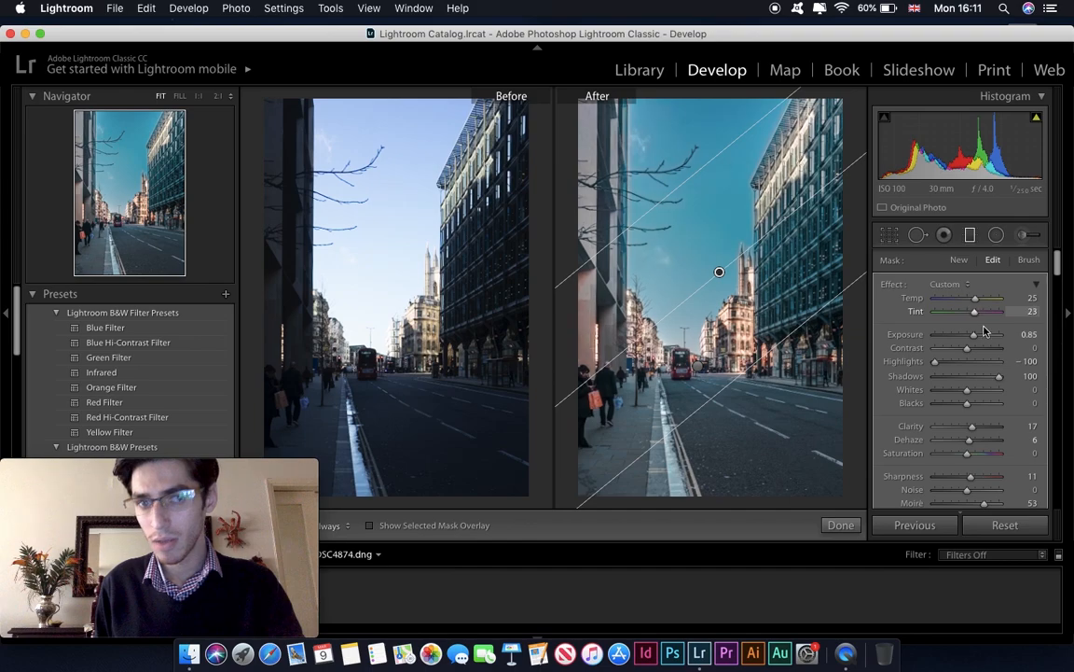
mouse_move(1059, 262)
left_mouse_down()
mouse_move(1059, 296)
mouse_move(1059, 278)
left_mouse_up()
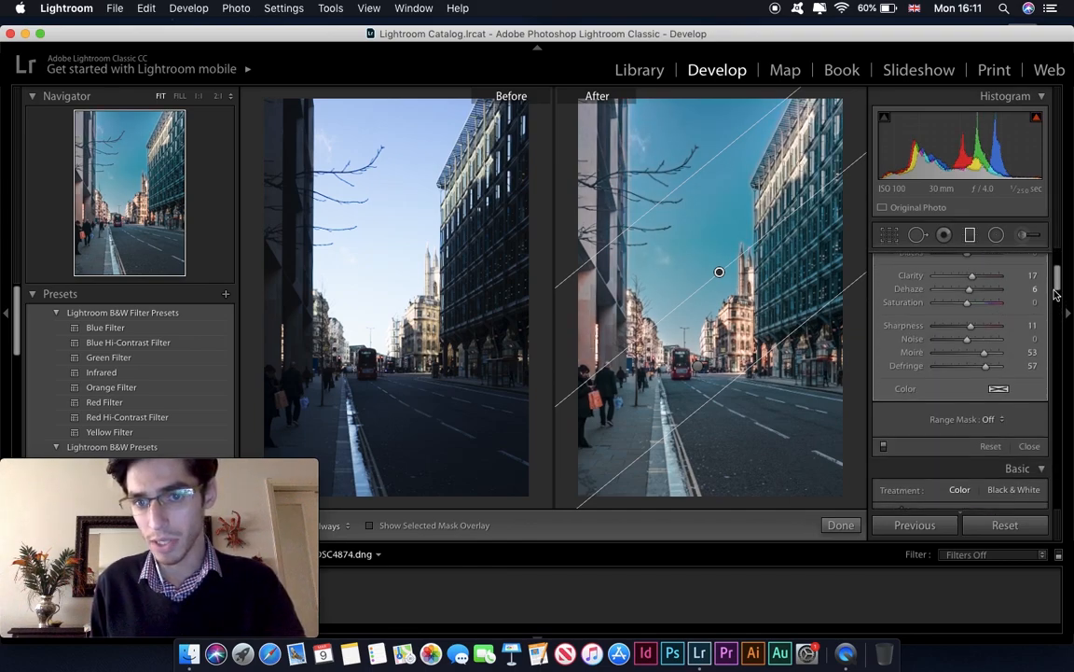
left_click_drag(969, 355, 814, 355)
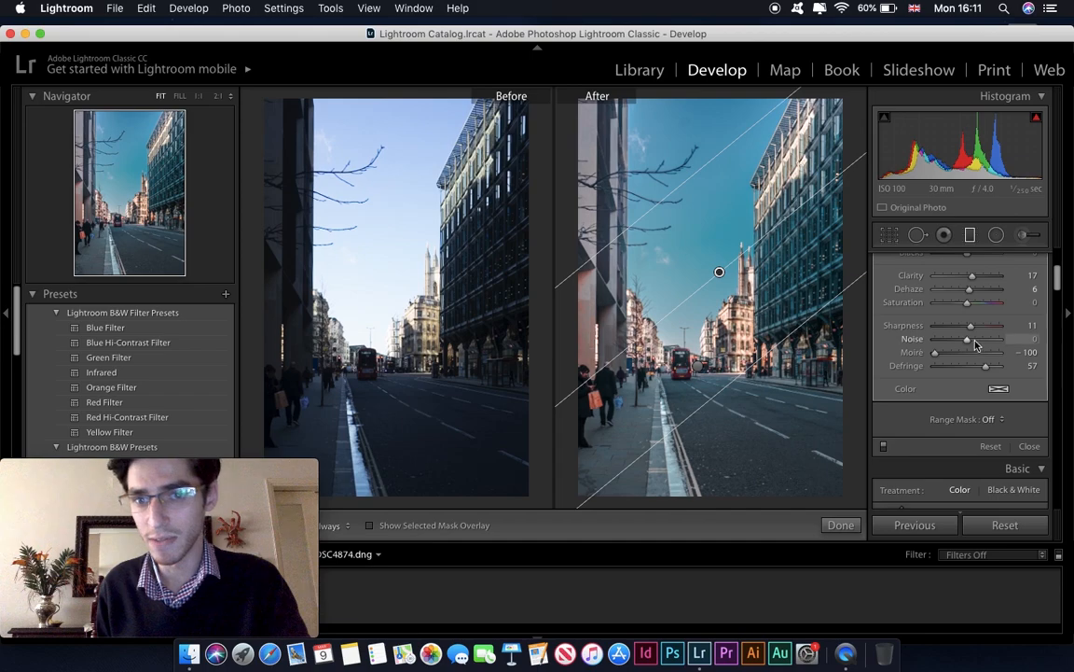
left_click_drag(971, 325, 977, 327)
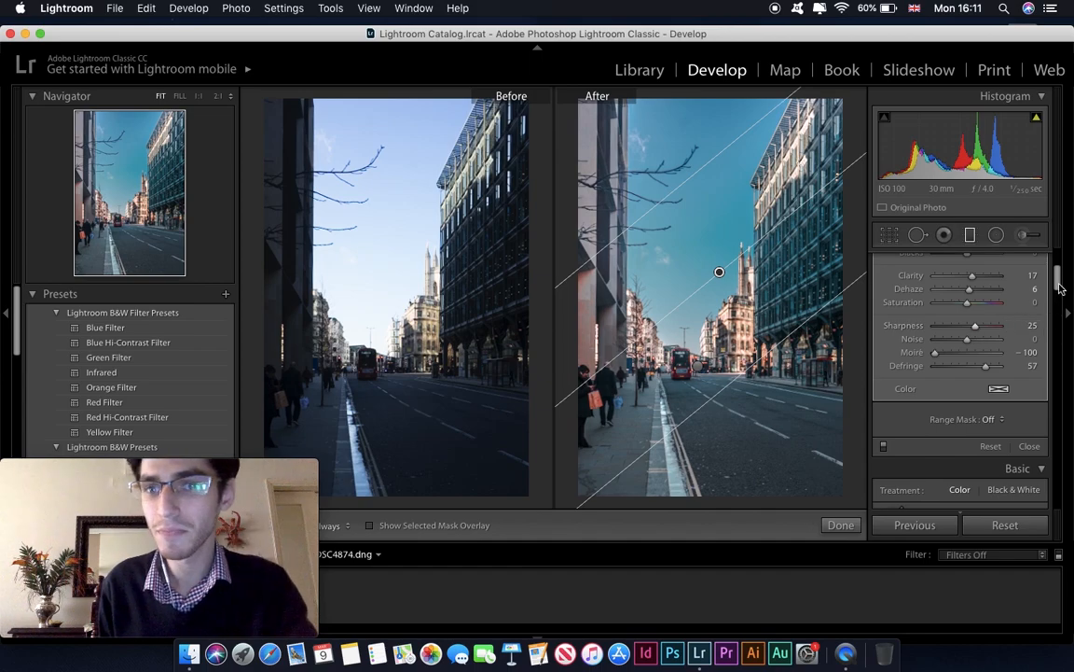
Set the diagonal sky filter's Shadows to 51.
scroll(1059, 289, "up", 3)
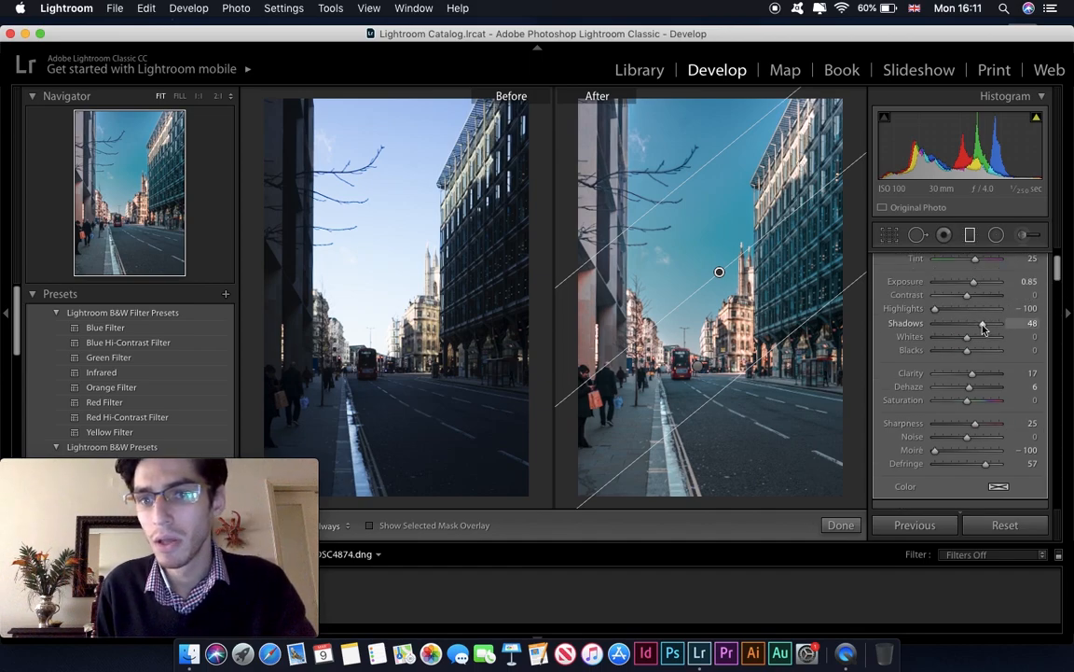
left_click_drag(983, 327, 981, 326)
left_click_drag(988, 331, 989, 331)
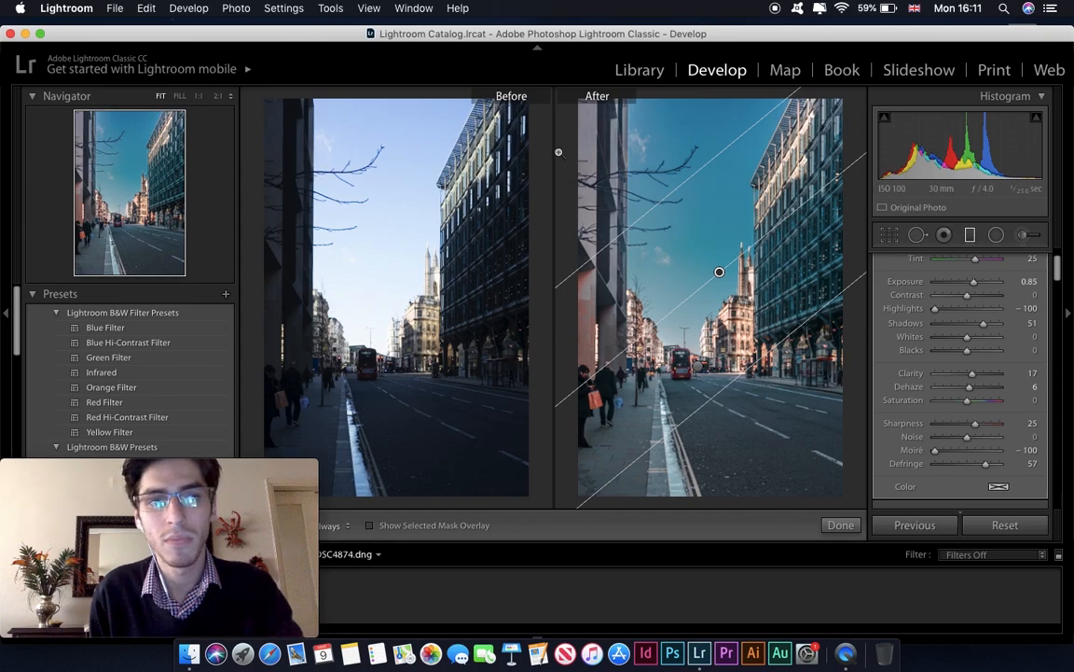
Inspect the glass building's edges at 1:1, then set the diagonal sky filter's Exposure to 0.52.
key("z")
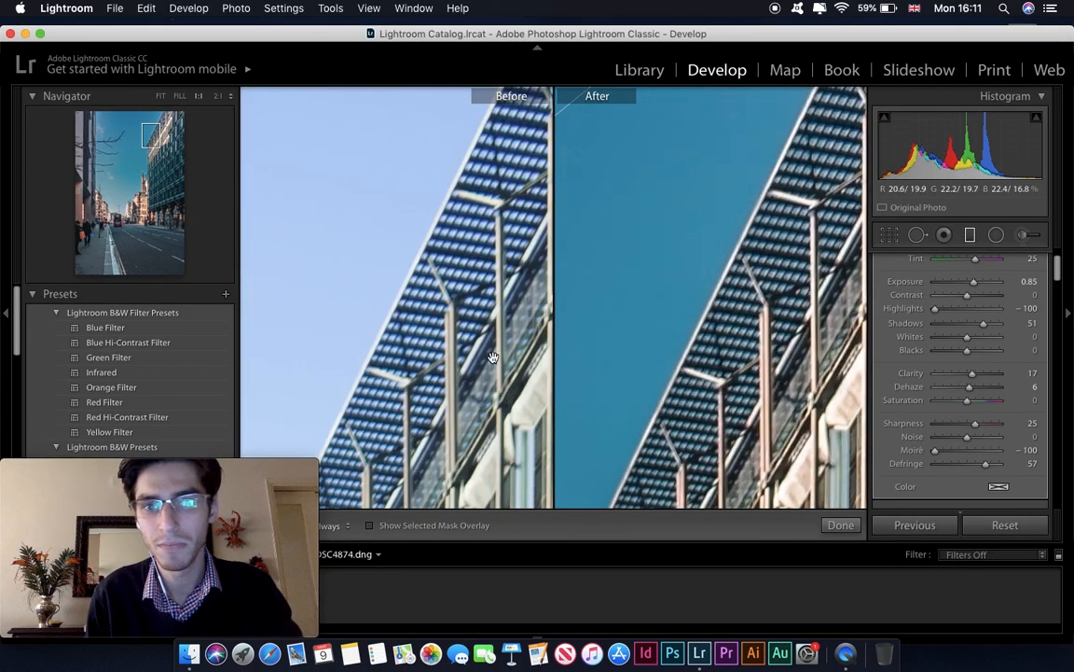
scroll(494, 396, "down", 6)
scroll(482, 391, "down", 5)
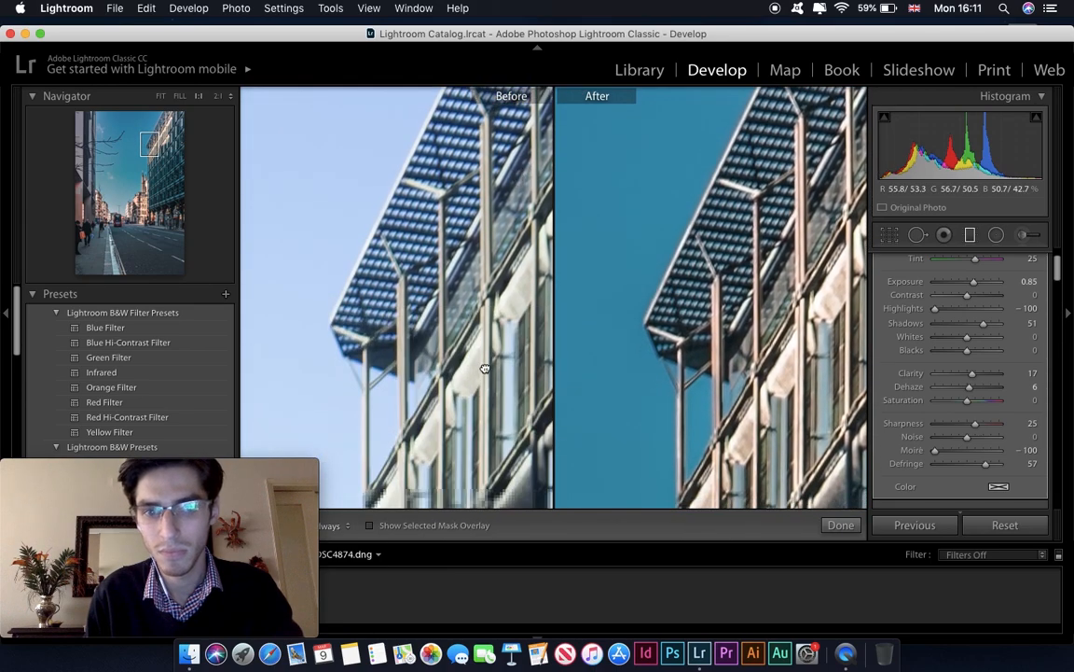
scroll(473, 284, "down", 3)
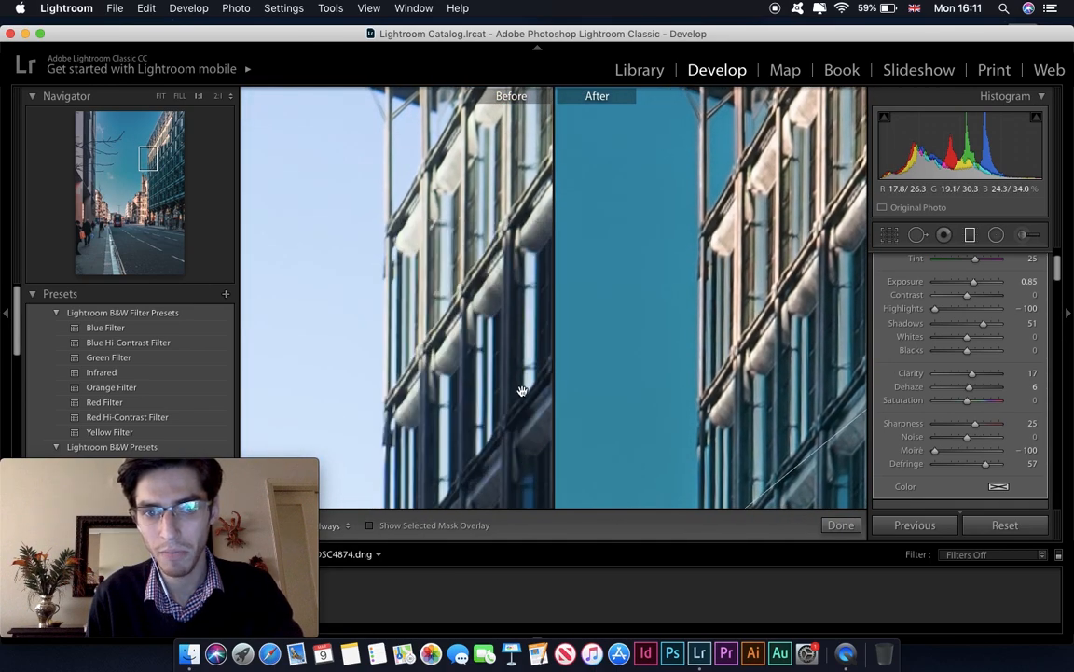
left_click(466, 333)
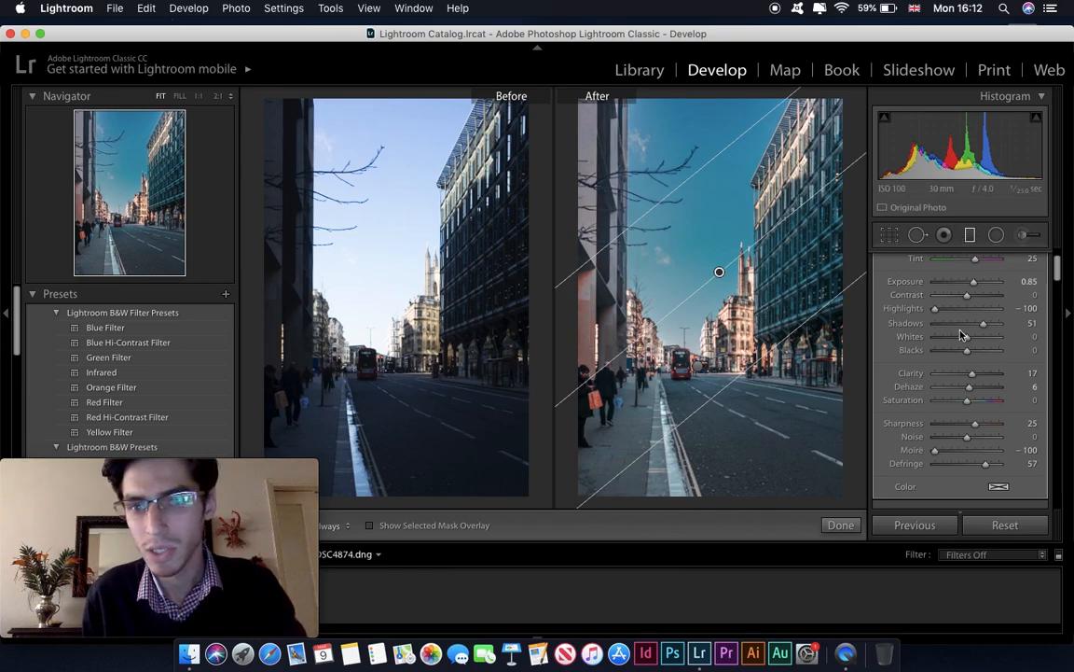
left_click_drag(937, 308, 943, 315)
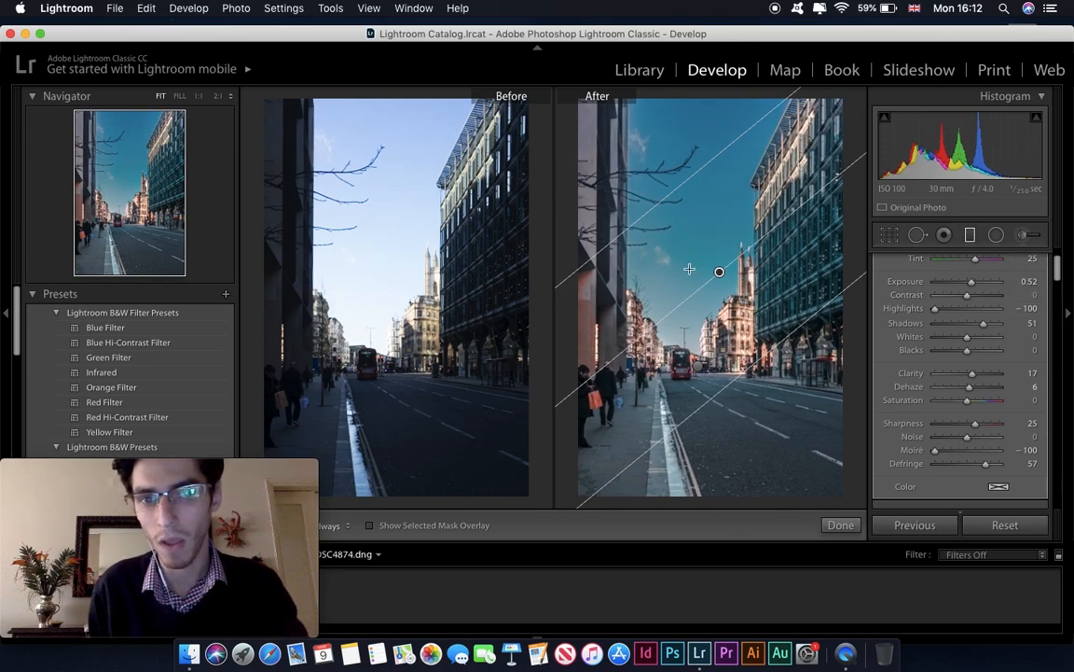
Move the diagonal graduated filter down onto the church tower and finish editing the filters.
mouse_move(719, 271)
left_mouse_down()
mouse_move(735, 297)
mouse_move(722, 281)
left_mouse_up()
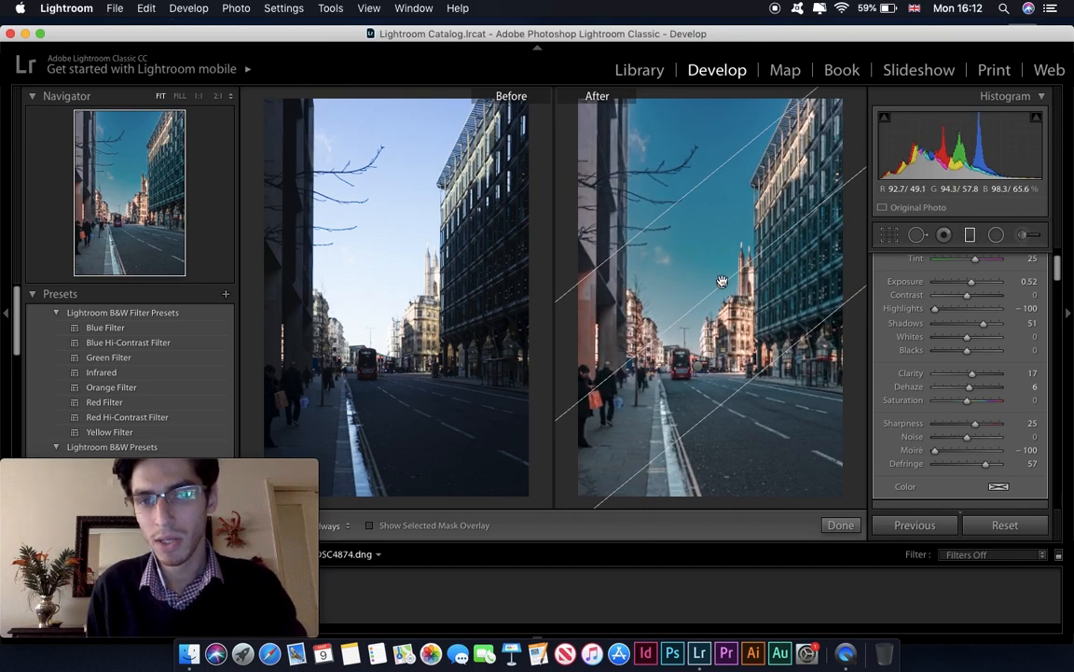
left_click_drag(751, 338, 746, 336)
left_click_drag(713, 271, 740, 298)
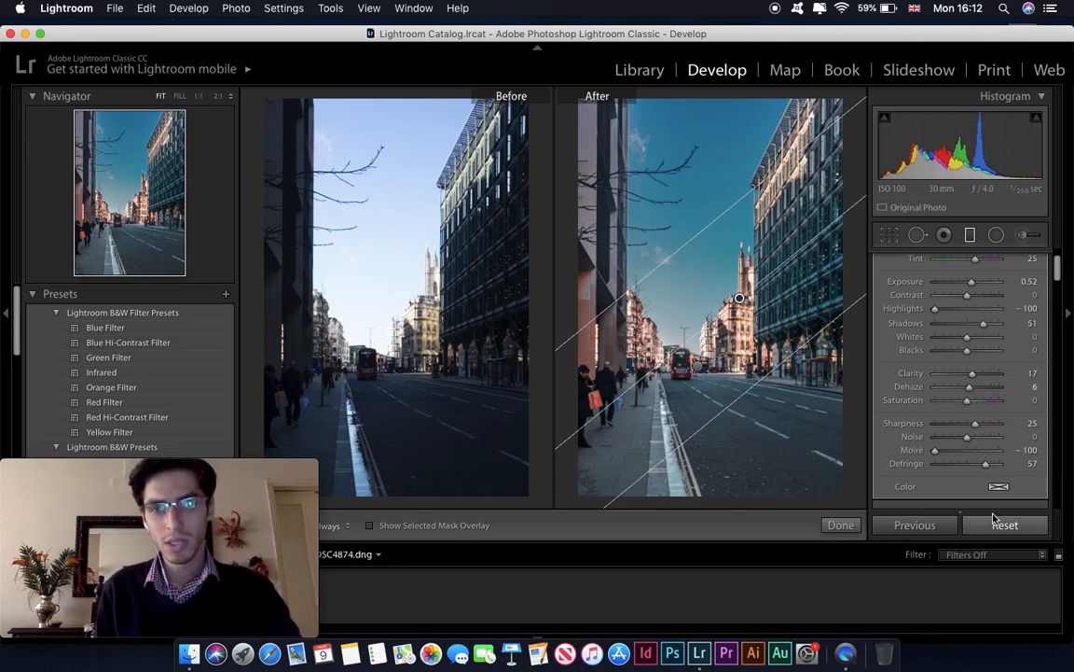
left_click(839, 526)
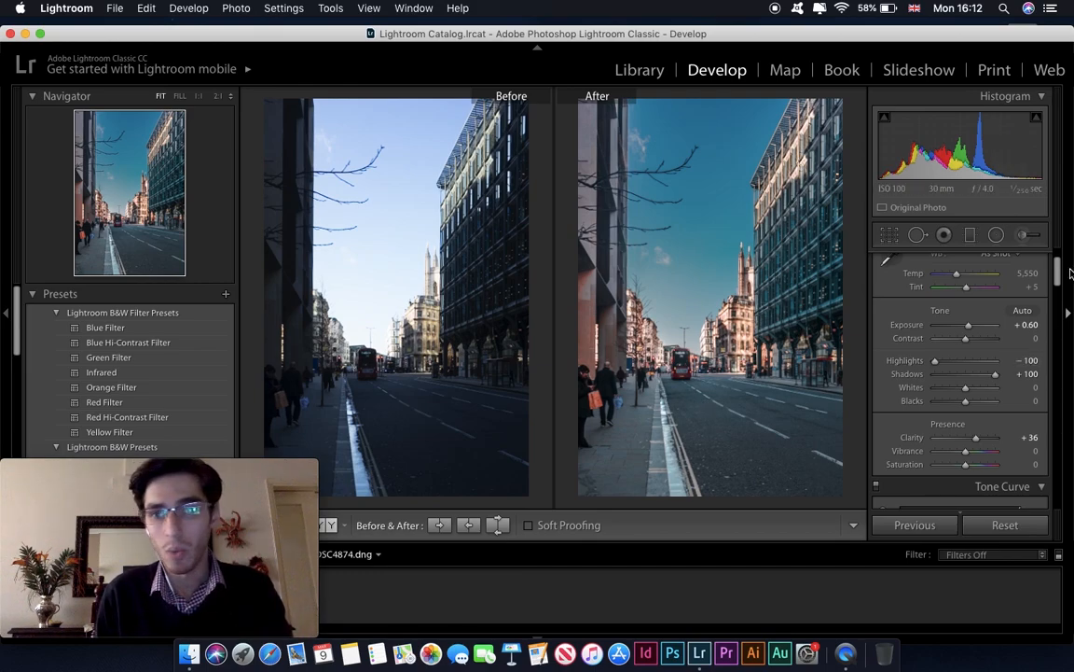
left_click_drag(1059, 282, 1059, 303)
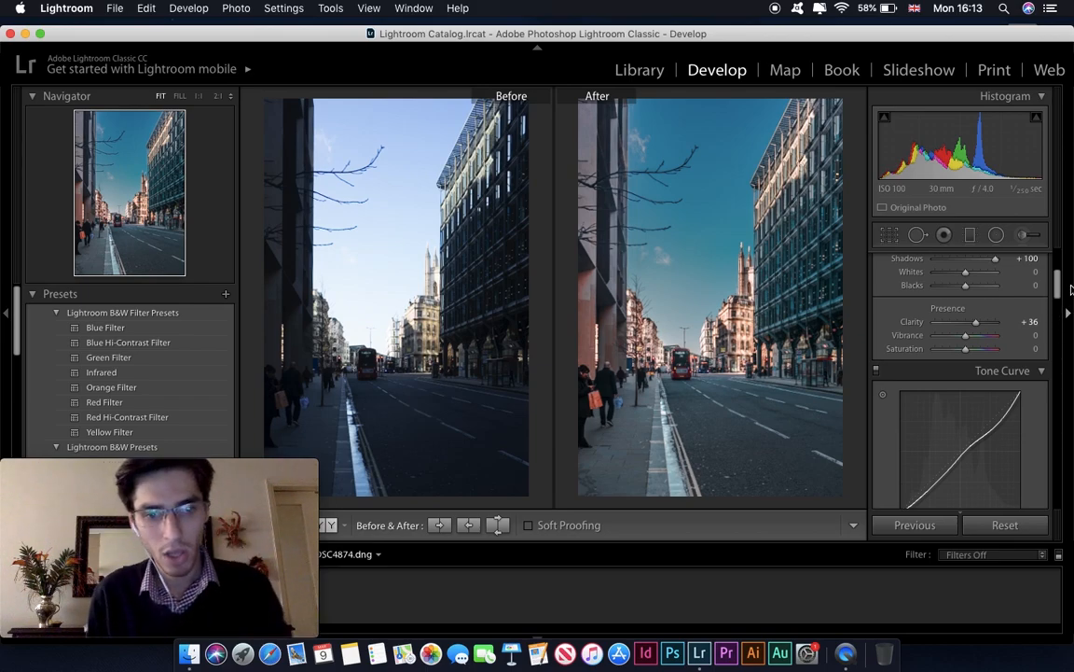
left_click(224, 294)
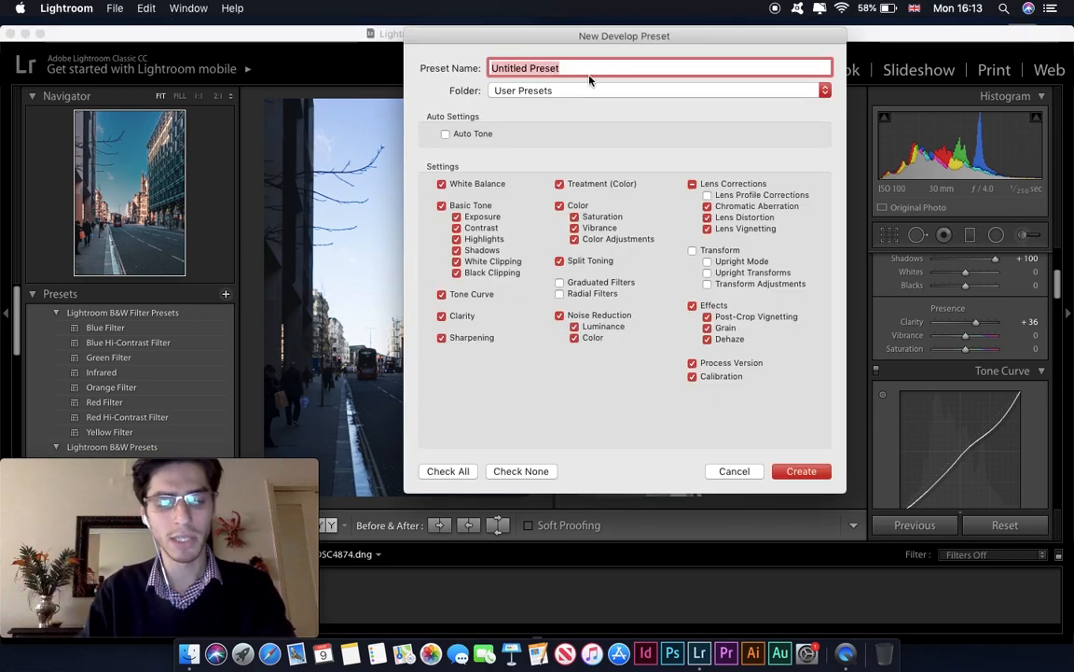
type("Sun")
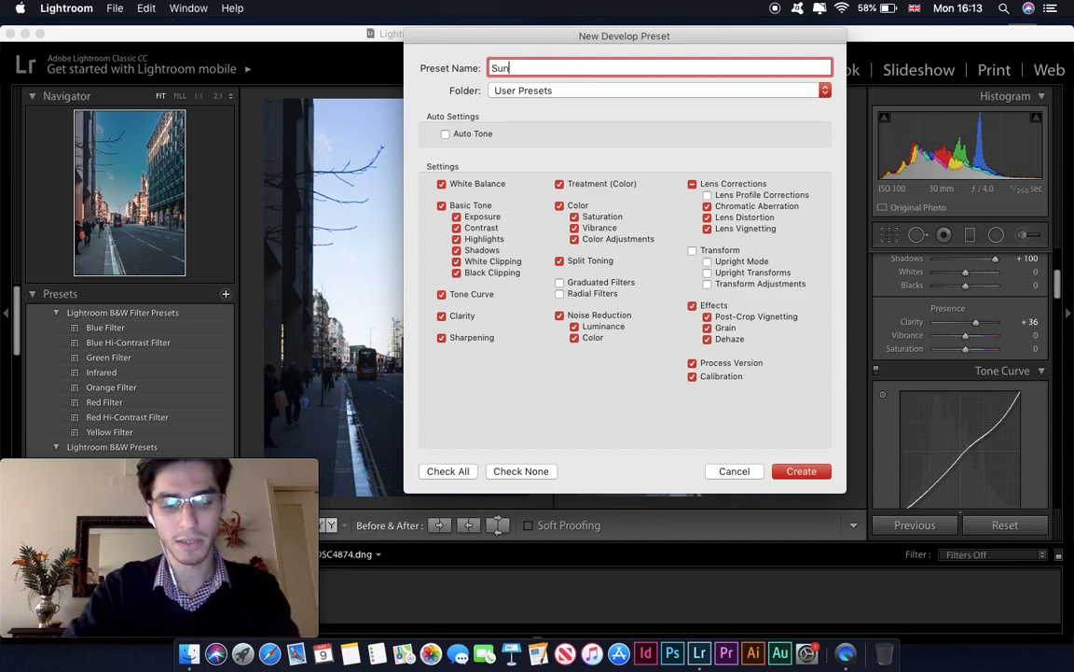
type("set ")
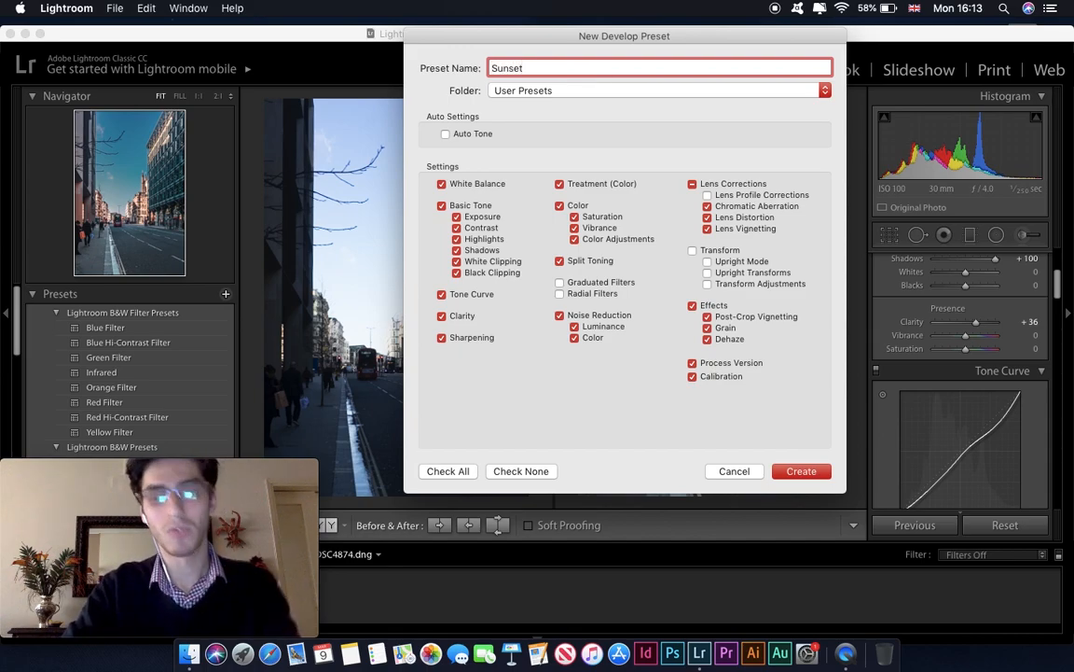
type("-1")
key("BackSpace")
type("2")
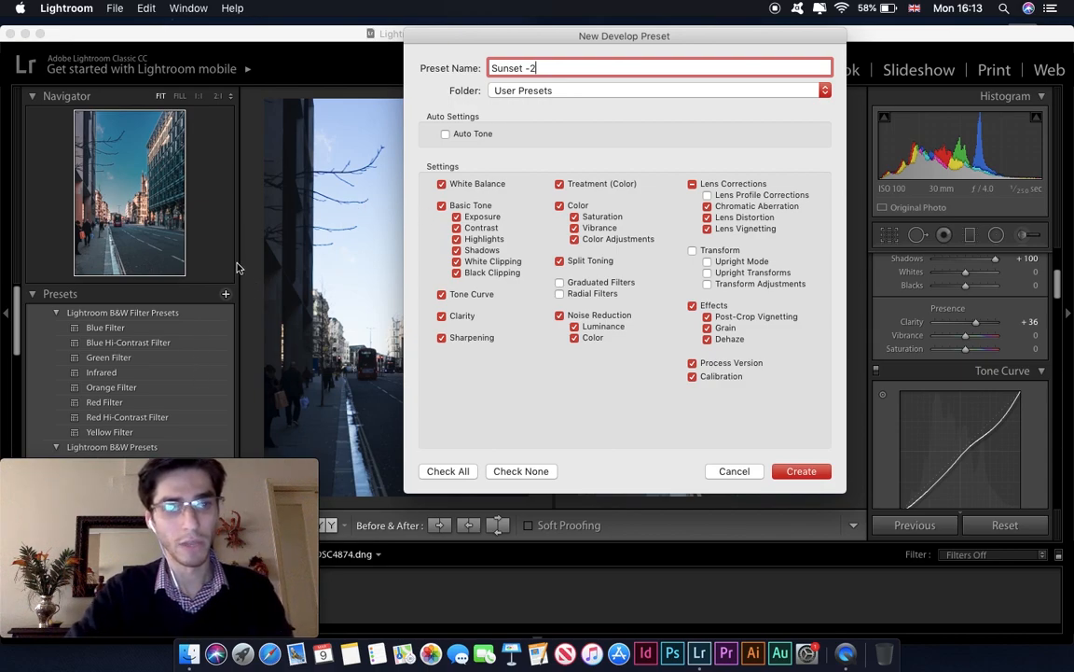
left_click(729, 471)
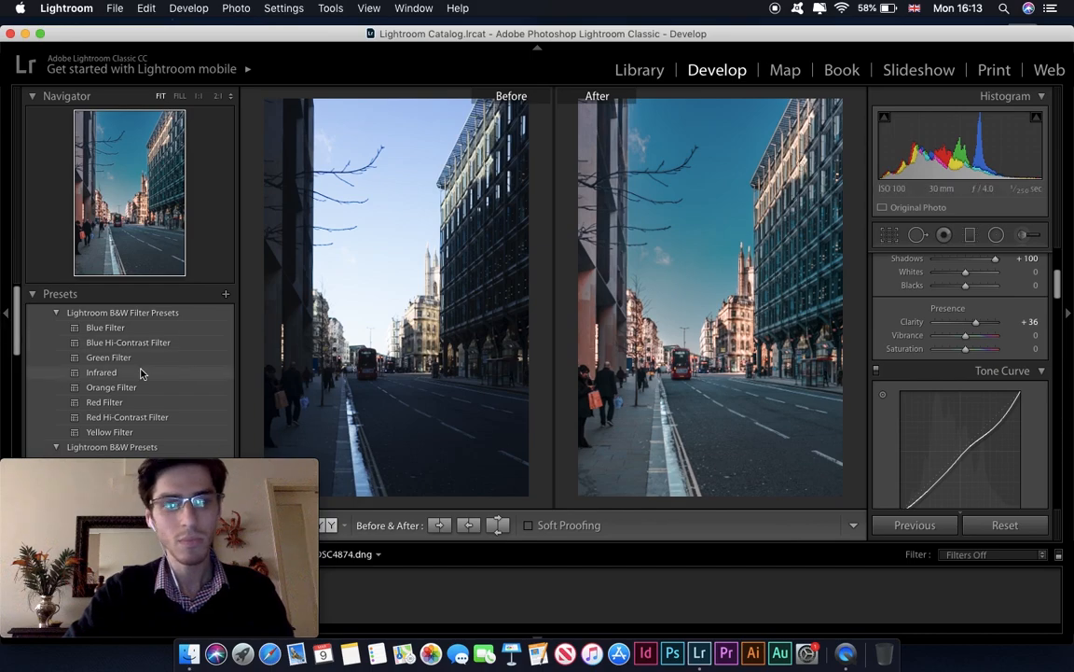
Look through the existing User Presets to check which sunset preset names are already taken.
scroll(140, 373, "down", 10)
scroll(141, 373, "down", 4)
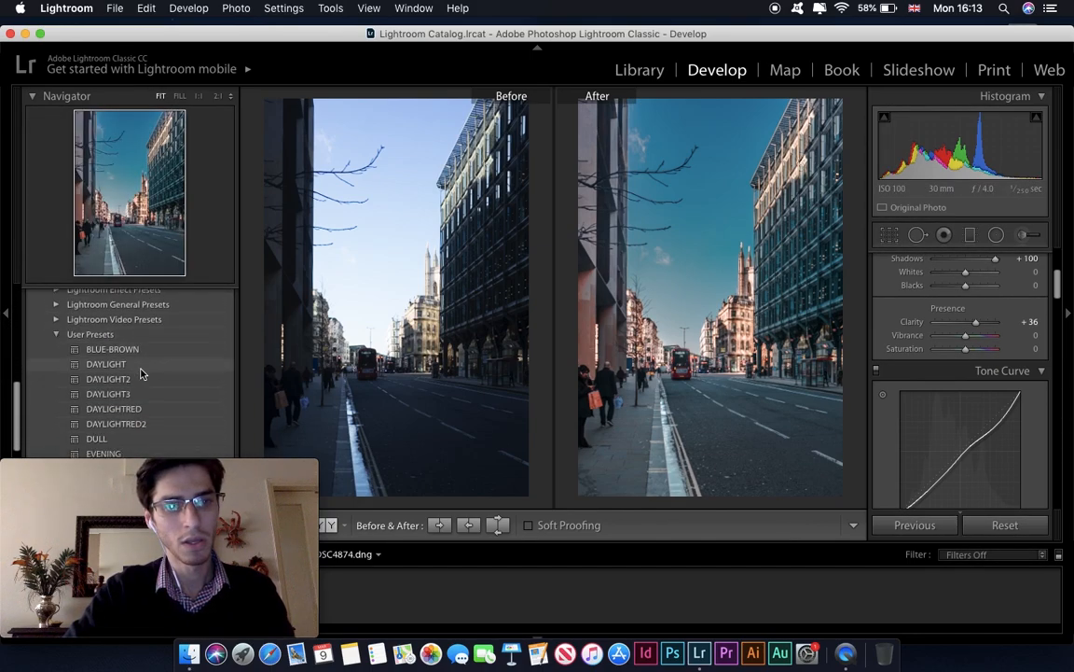
scroll(151, 424, "down", 4)
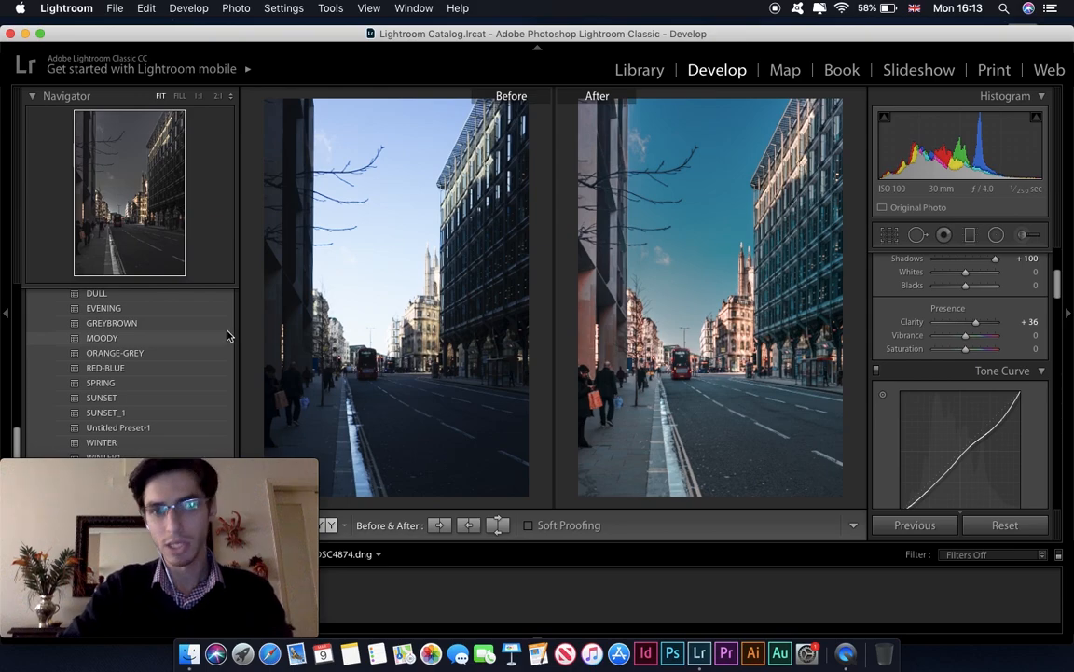
scroll(184, 328, "up", 10)
scroll(185, 328, "up", 3)
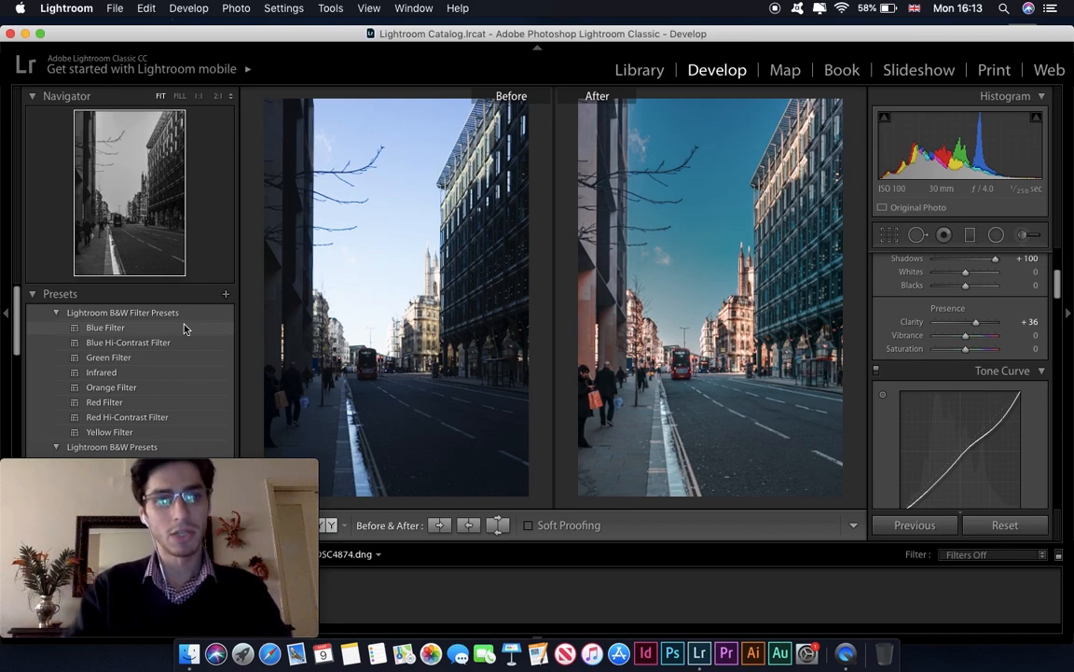
Create a develop preset named "sunset" in User Presets with Graduated Filters and Radial Filters included.
left_click(225, 297)
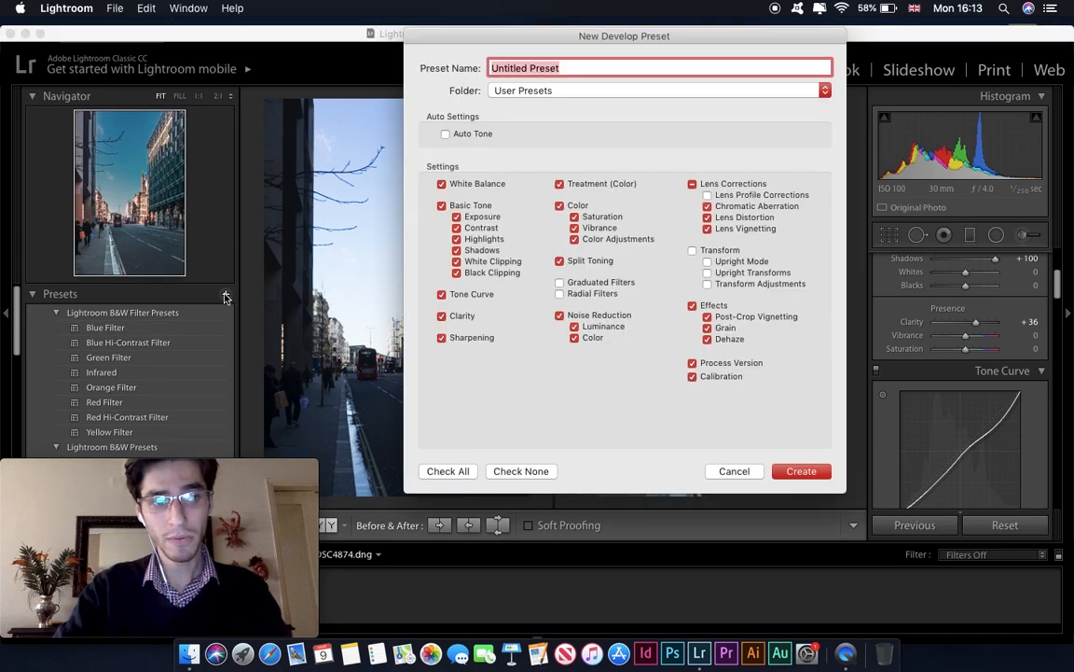
left_click(557, 288)
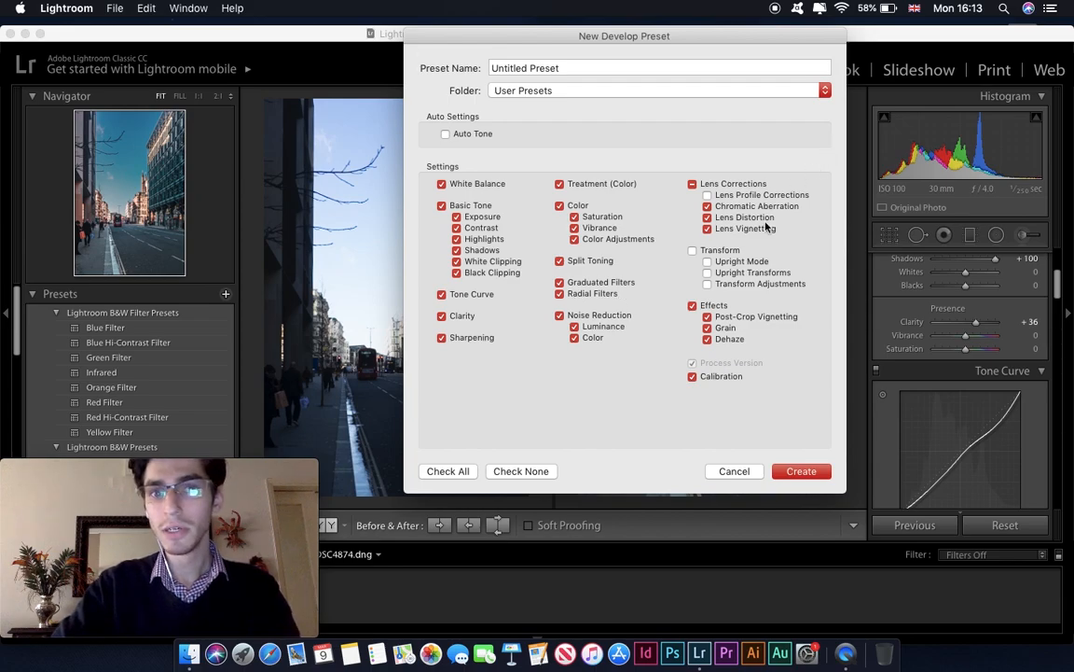
left_click(572, 68)
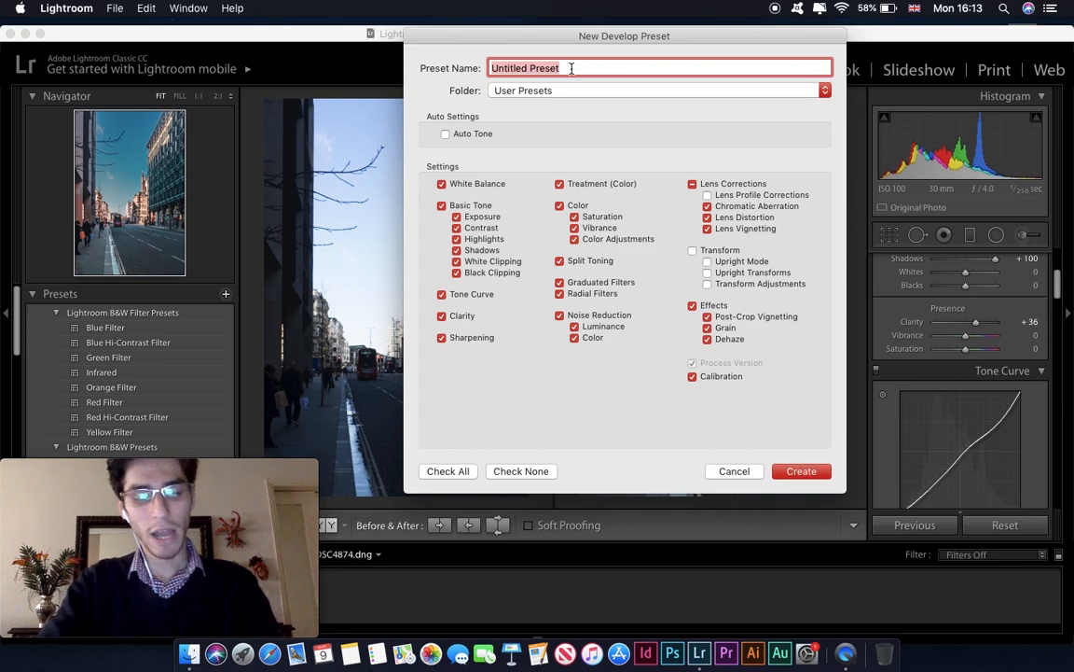
type("sunset")
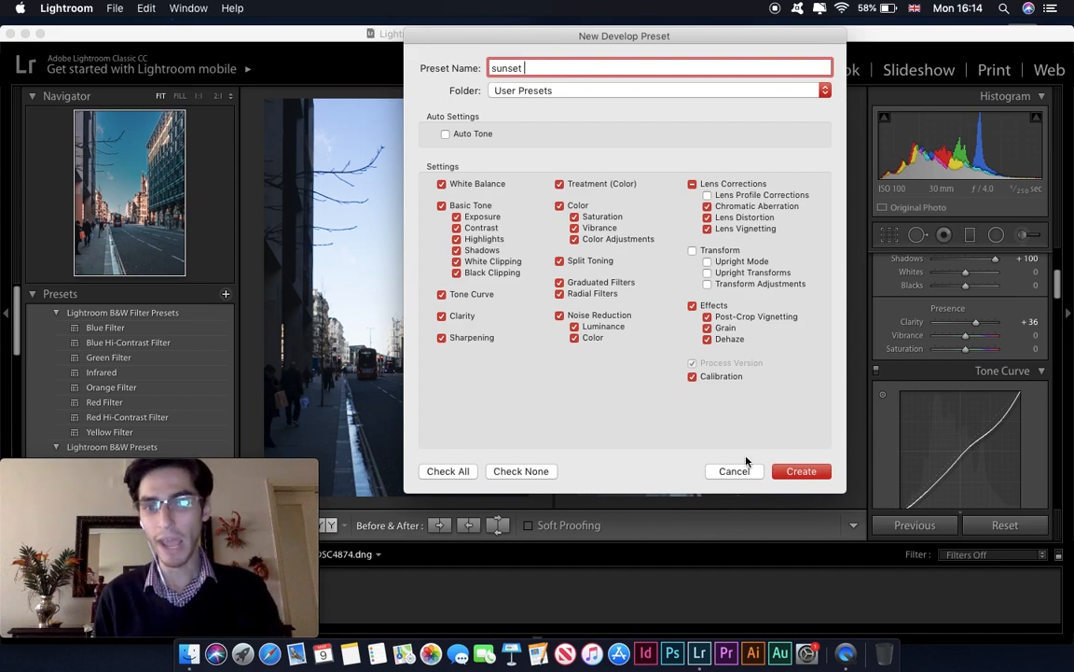
left_click(788, 472)
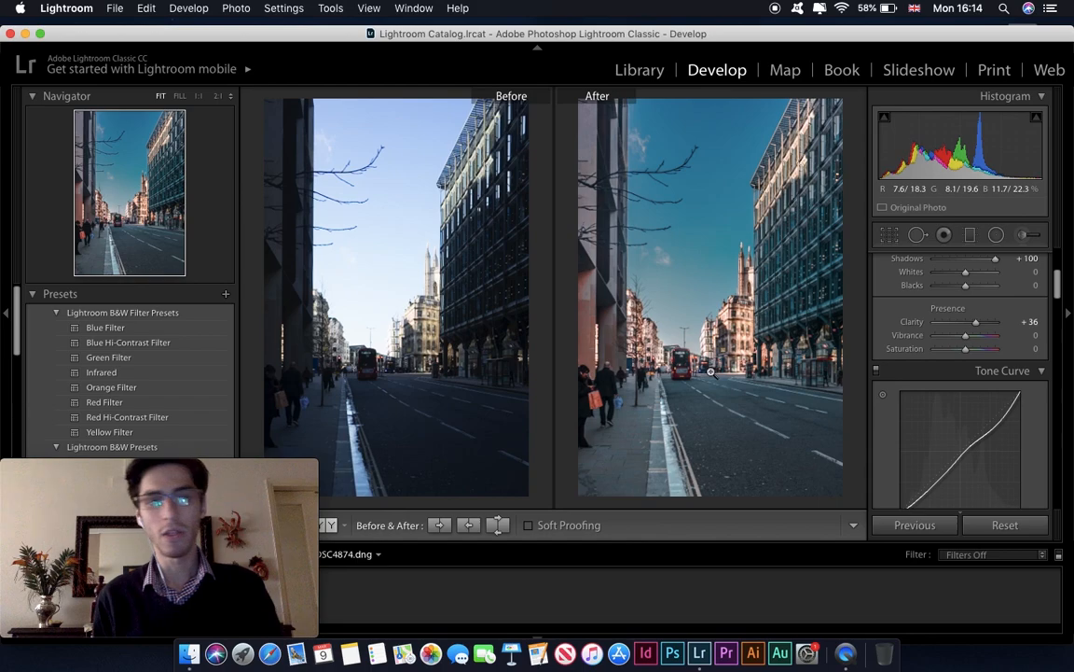
scroll(146, 333, "down", 10)
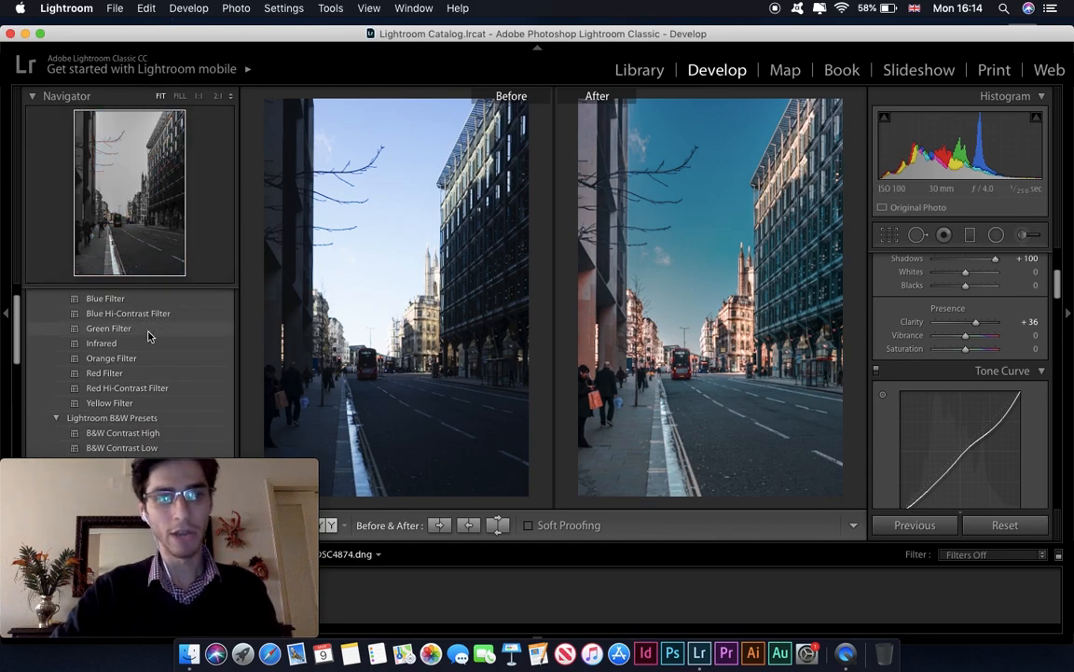
scroll(149, 336, "down", 3)
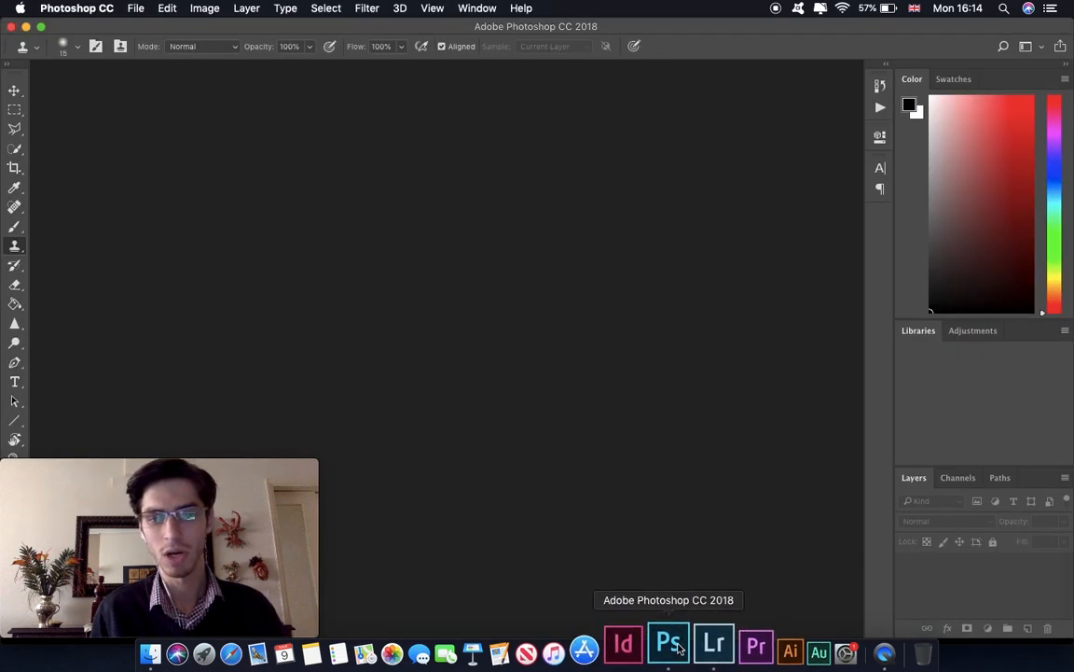
Return to Lightroom, open _DSC4874.dng from there in Photoshop, and duplicate the Background layer.
left_click(701, 658)
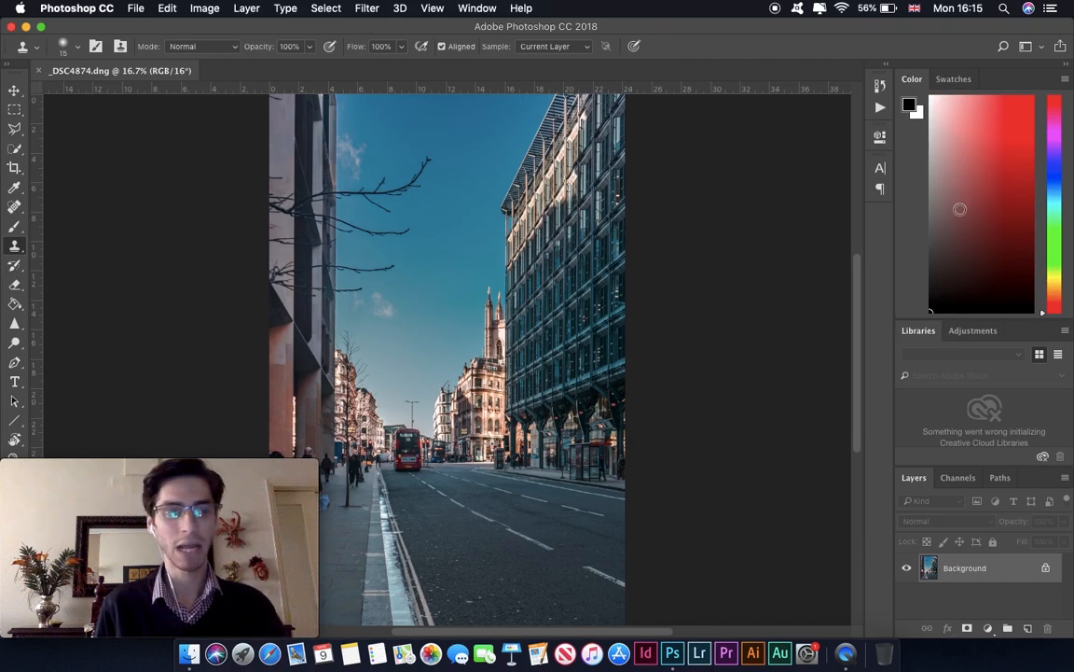
left_click(954, 78)
left_click(914, 79)
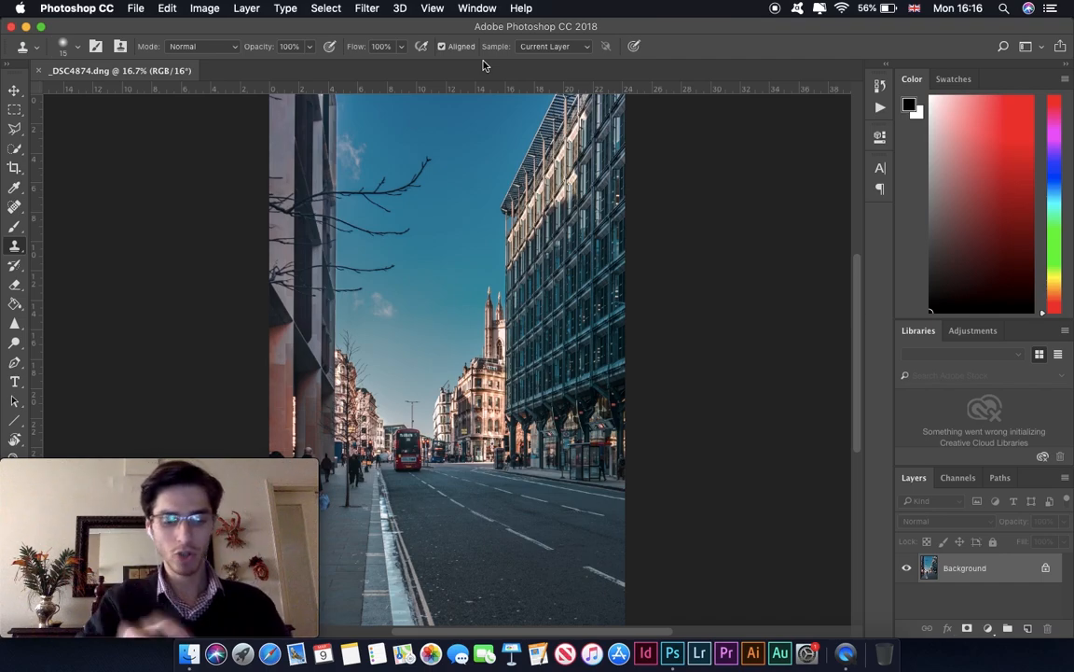
key("super+j")
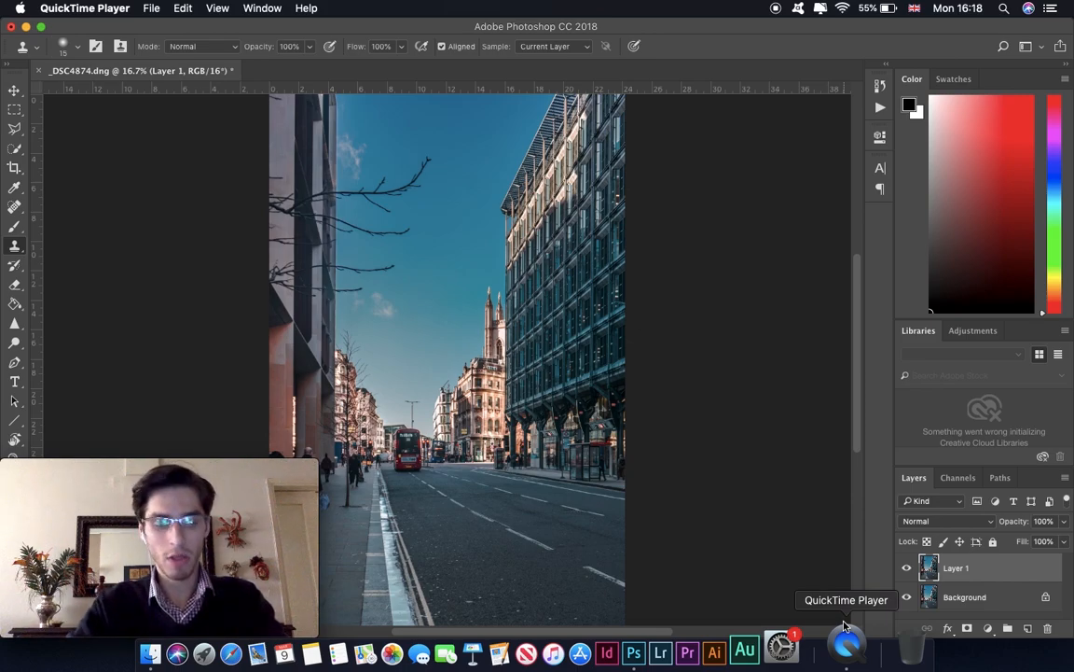
left_click(821, 511)
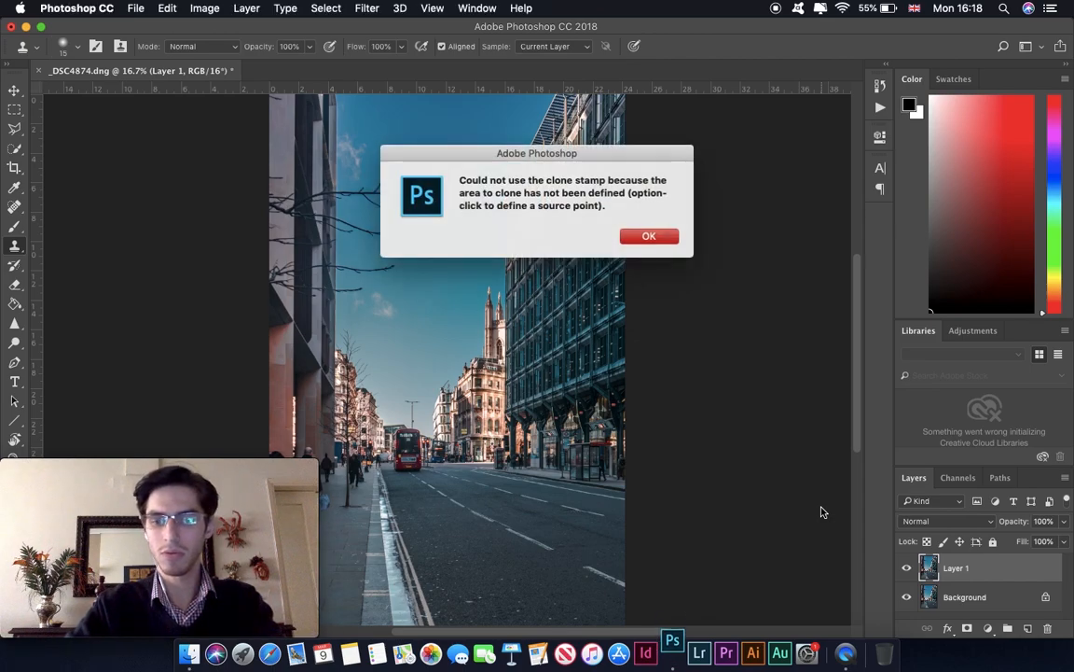
key("Return")
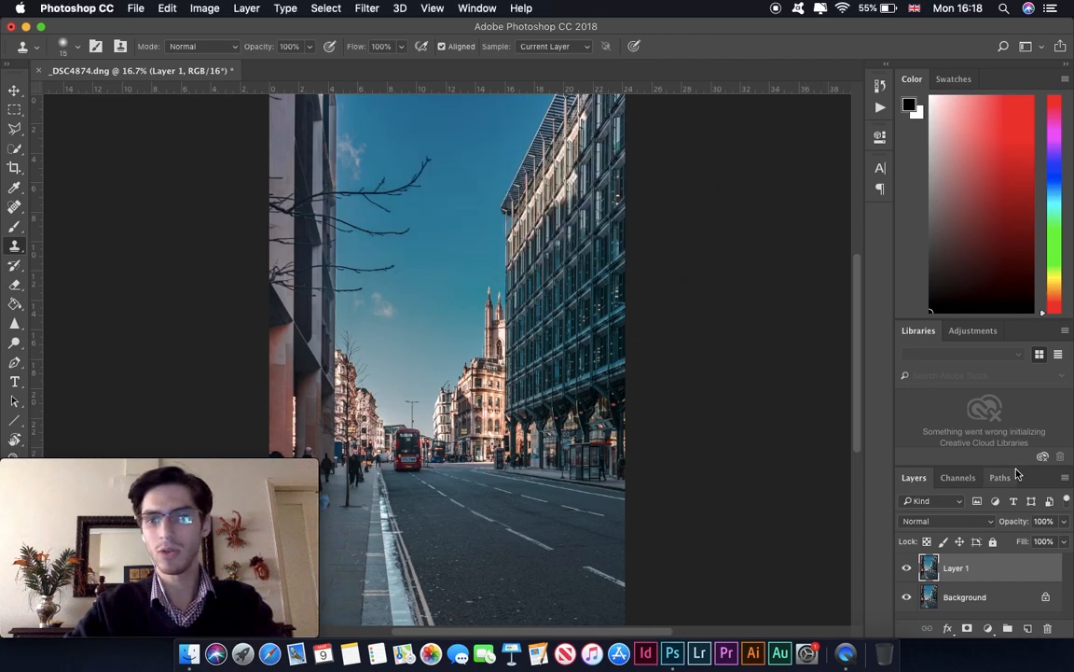
Switch to the Brush tool and zoom out to 12.5% to show the whole street photo.
key("b")
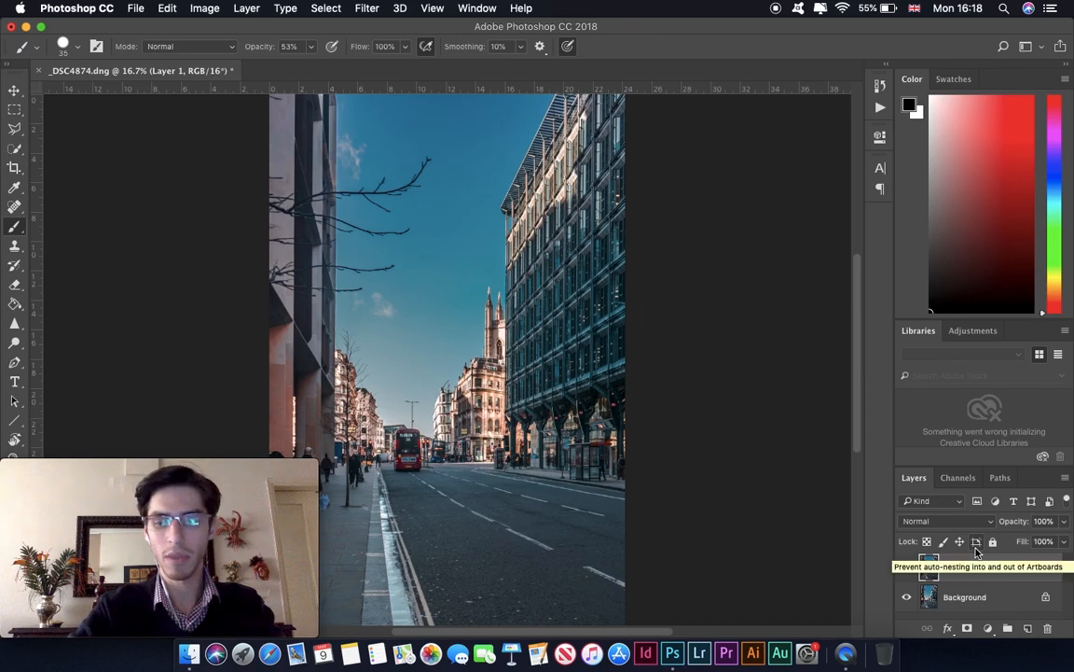
key("super+minus")
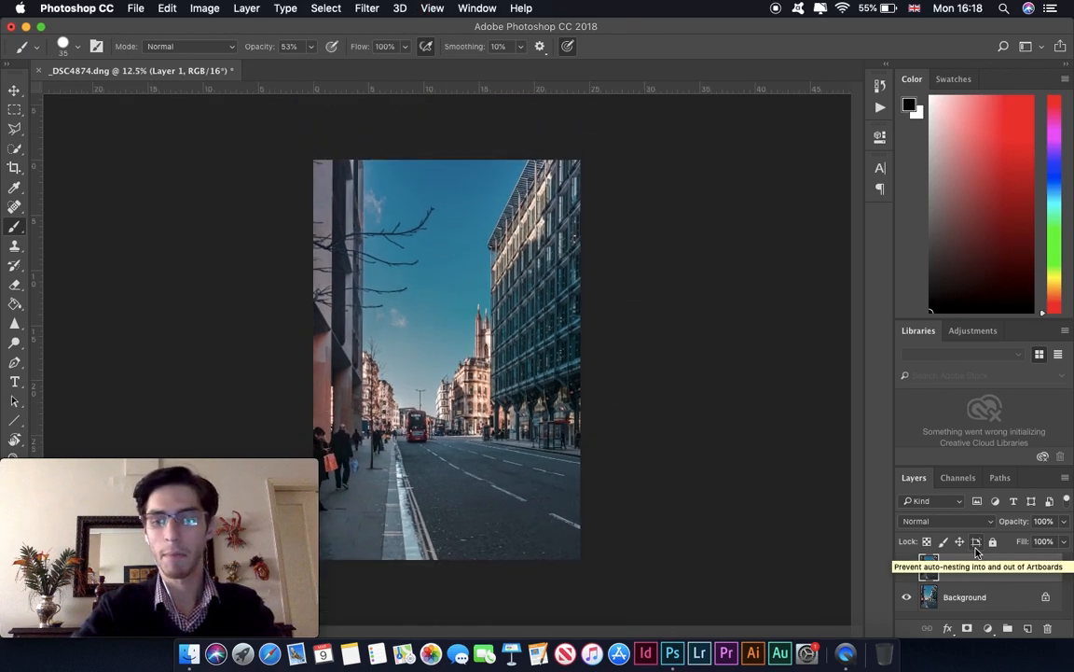
key("super+plus")
key("super+minus")
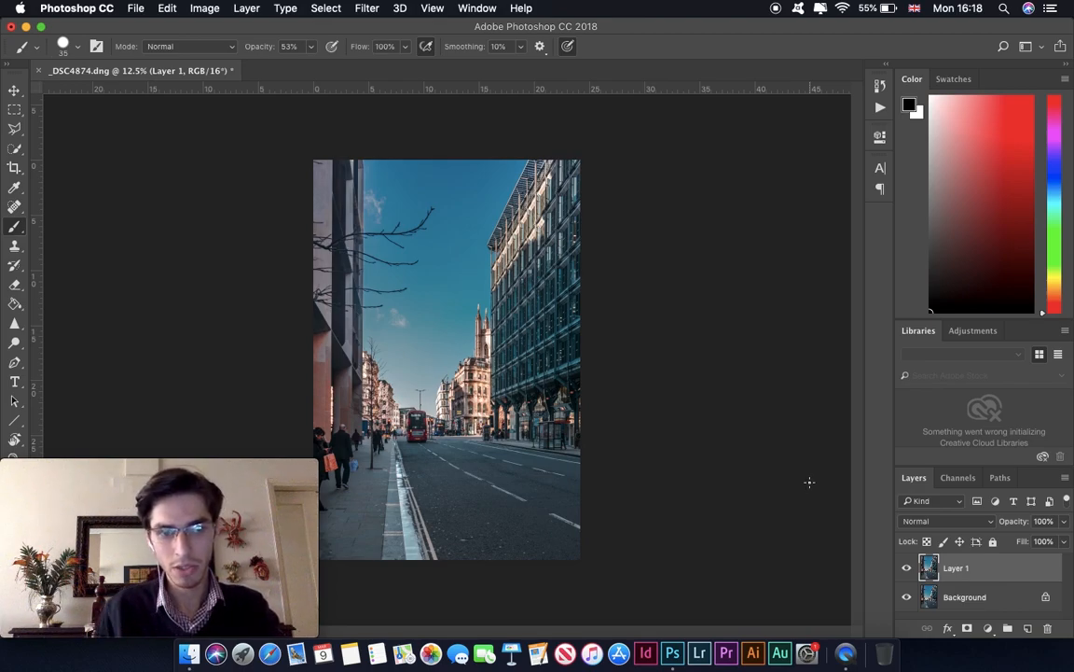
Open Curves on the duplicate layer and add a shadow point at input 64, output 57 and a midtone point at input 132, output 137.
key("super+m")
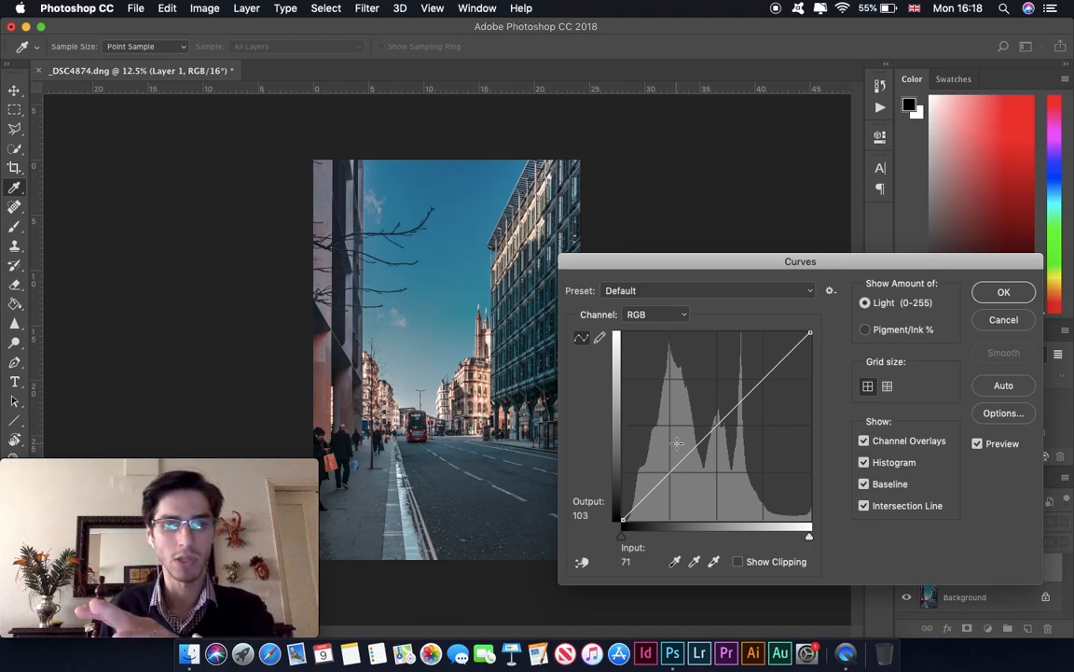
left_click_drag(671, 471, 670, 479)
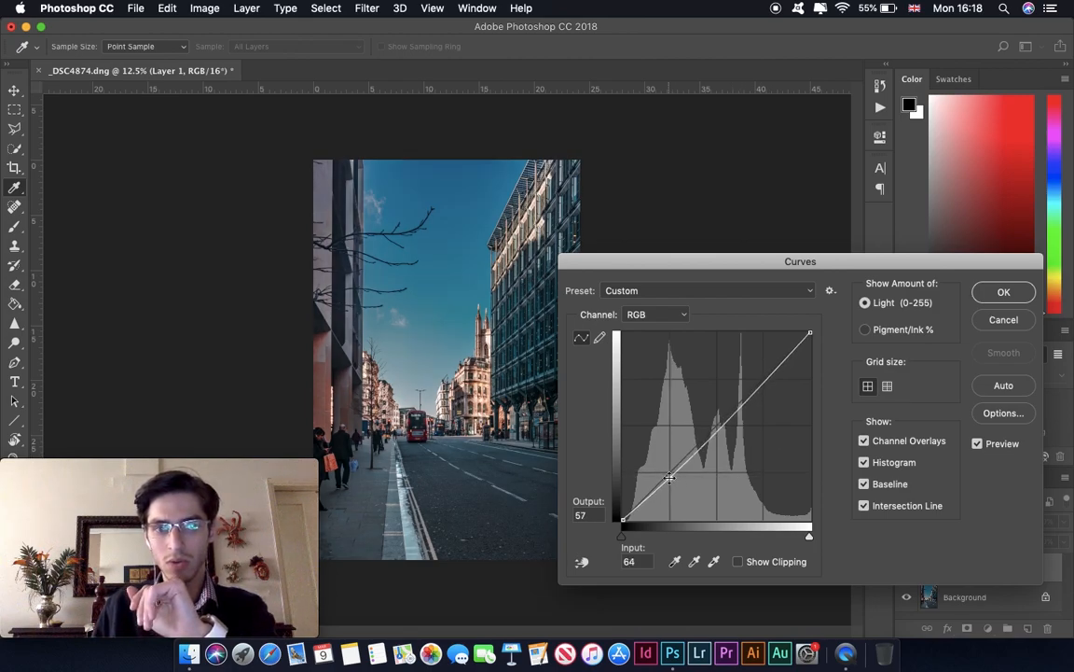
left_click_drag(720, 427, 719, 419)
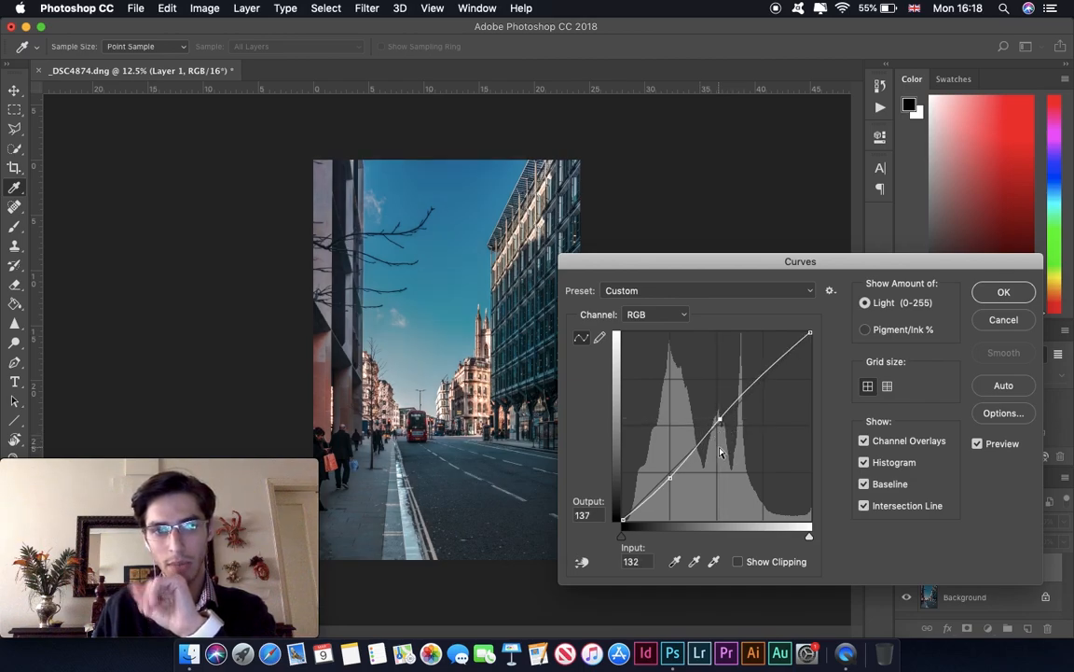
left_click_drag(623, 518, 629, 523)
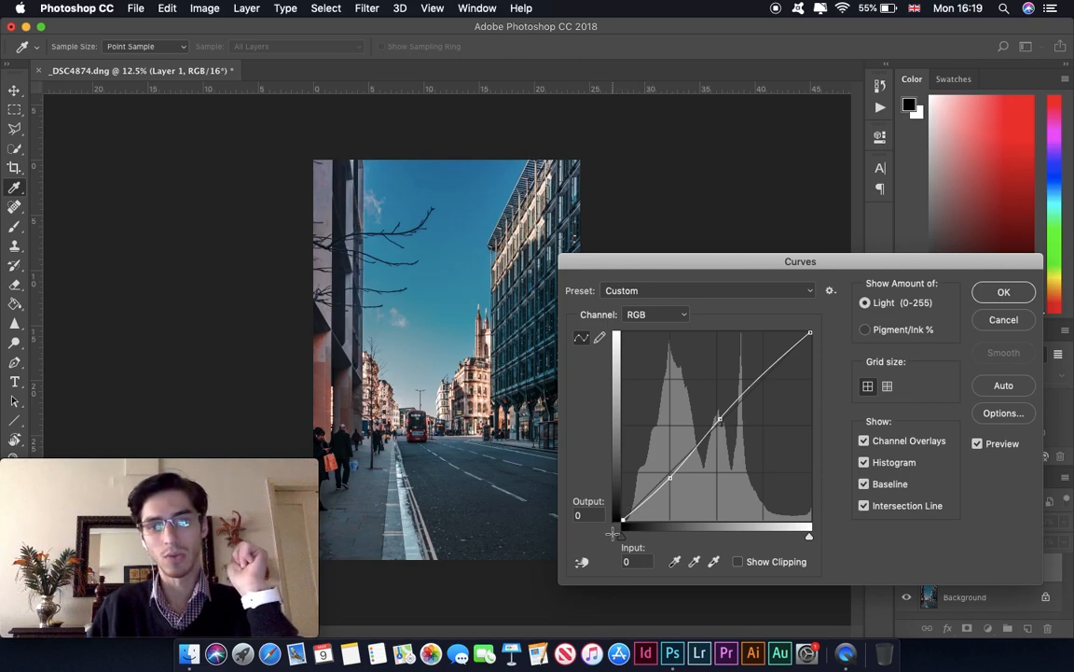
Try fading the shadows by raising the RGB curve's black point to output 83 and the shadow point to 60, and return the black point to 0.
left_click_drag(612, 533, 621, 484)
left_click(670, 475)
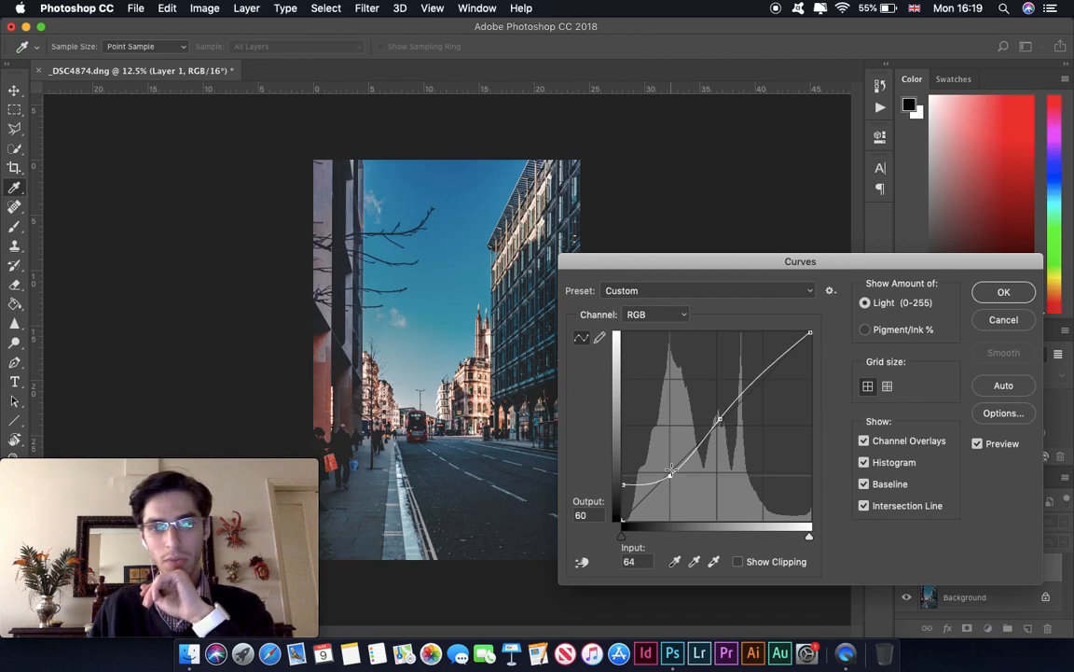
left_click_drag(624, 485, 623, 476)
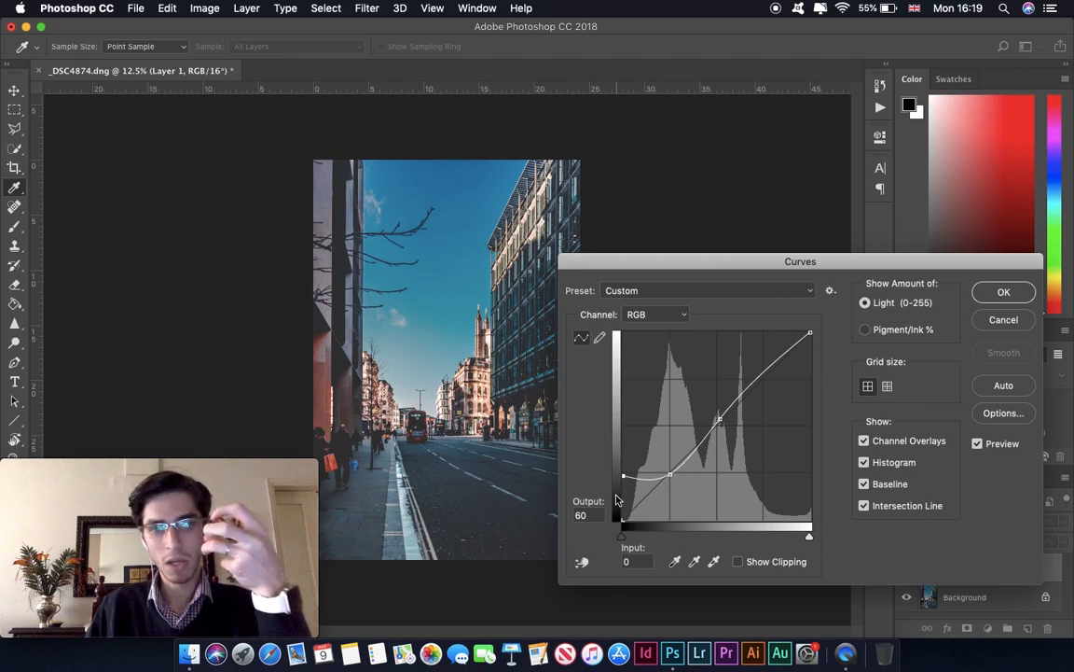
key("Up")
key("Up")
key("Up")
key("Up")
key("Up")
key("Up")
key("Up")
key("Up")
key("Up")
key("Up")
key("Up")
key("Up")
key("Up")
key("Up")
key("Up")
key("Up")
key("Up")
key("Up")
key("Up")
key("Up")
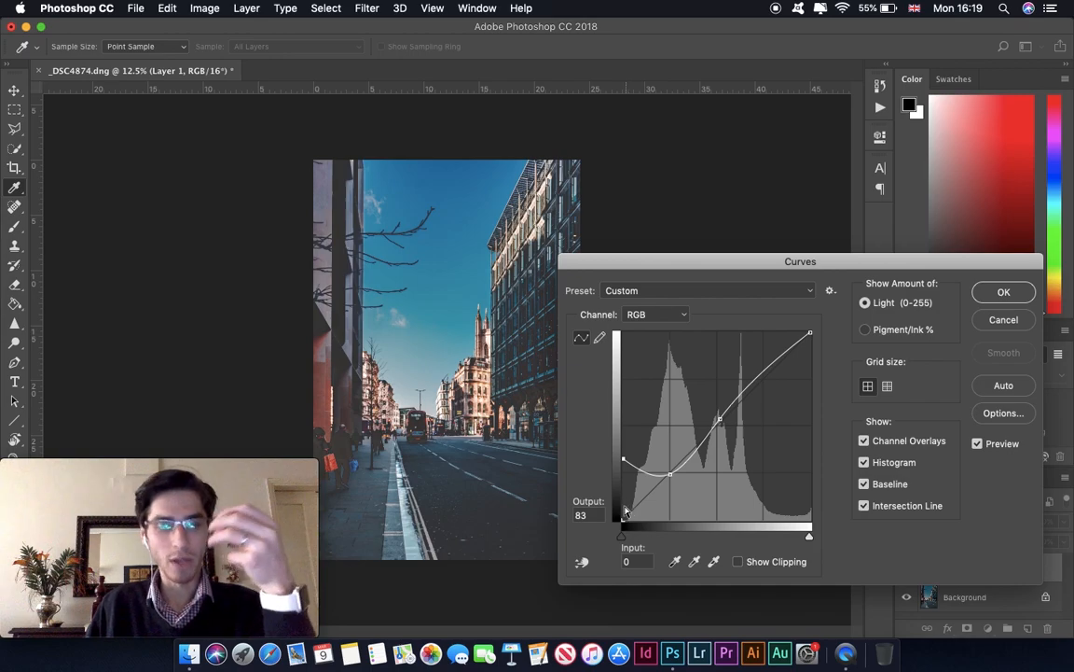
left_click_drag(624, 459, 624, 518)
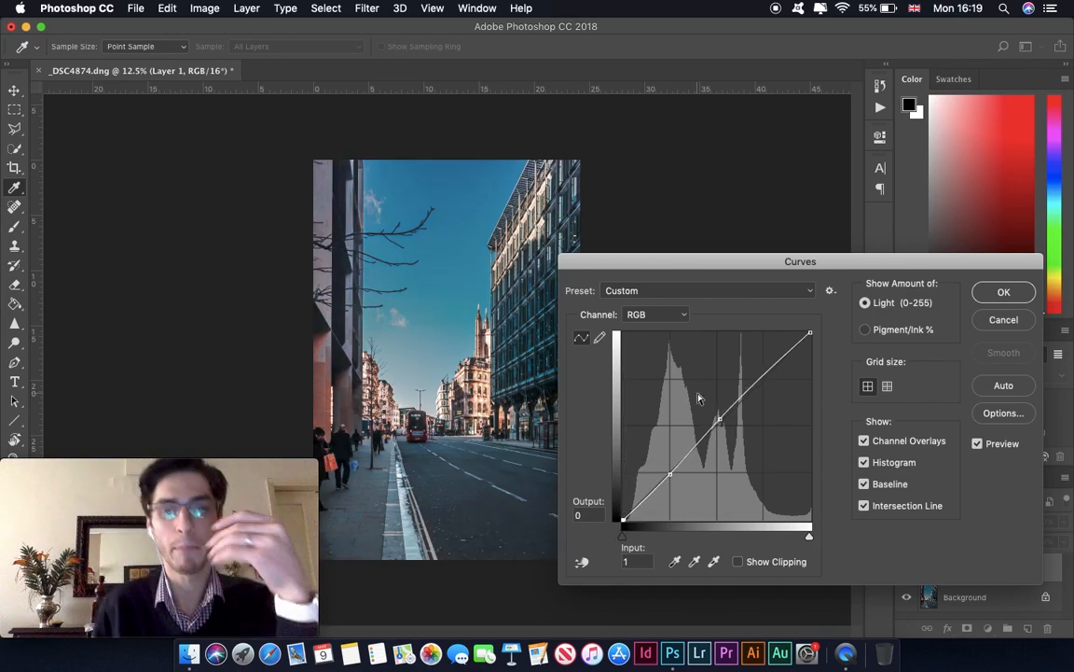
left_click_drag(623, 519, 615, 529)
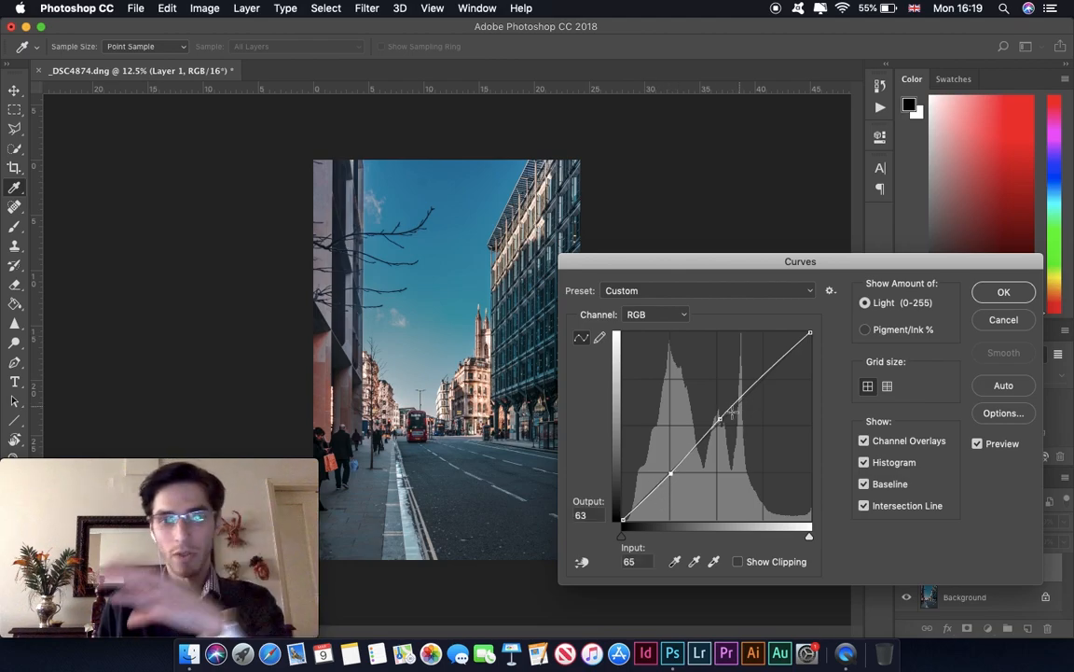
Raise the RGB curve's midtone point slightly and set its shadow point to input 61, output 73.
left_click_drag(720, 418, 720, 415)
left_click_drag(670, 475, 669, 468)
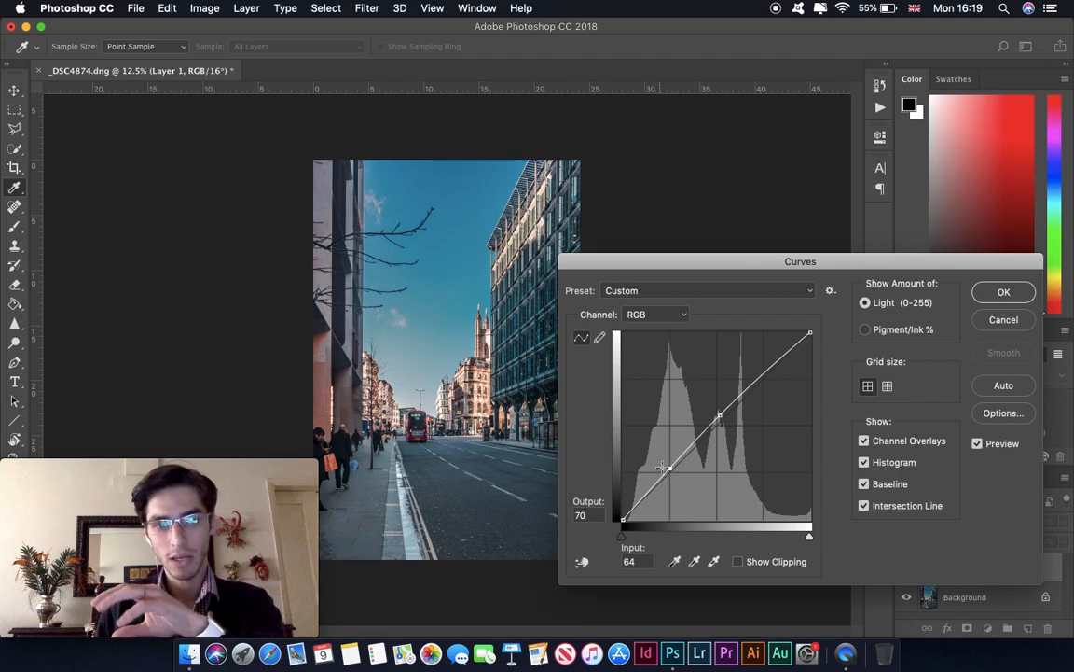
key("Up")
key("Up")
key("Up")
key("Left")
key("Left")
key("Left")
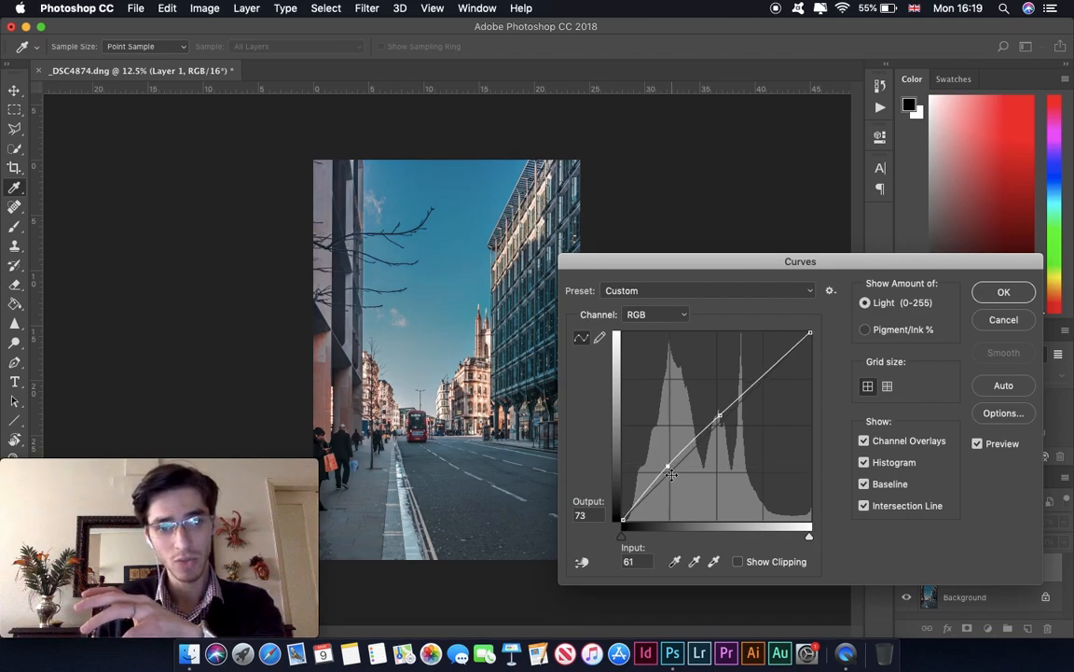
Lower the RGB curve's shadow point to input 63, output 64, and apply the Curves adjustment.
key("Down")
key("Down")
key("Down")
key("Down")
key("Down")
key("Down")
key("Down")
key("Down")
key("Down")
key("Right")
key("Right")
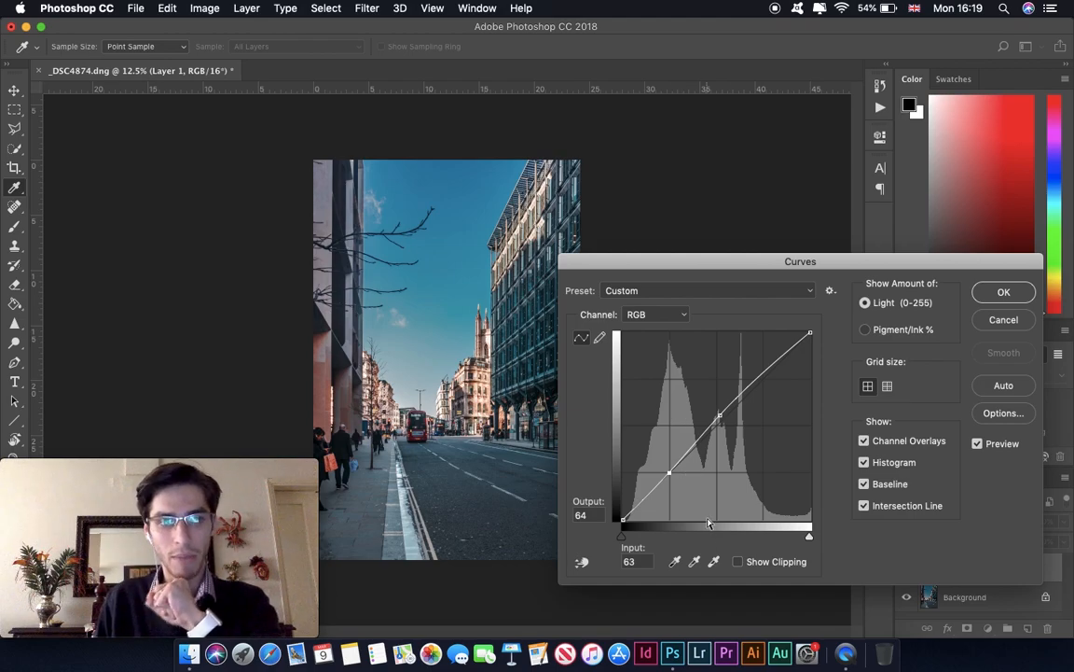
left_click(1003, 292)
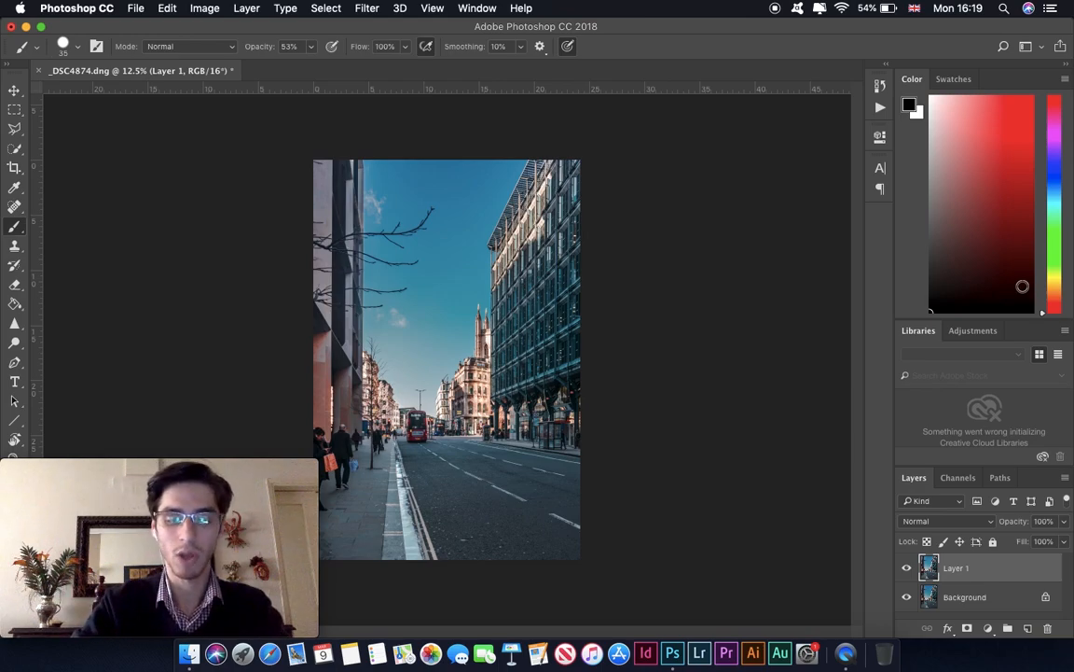
Apply Levels to the duplicate layer with input levels of black 7, midtone 1.06 and white 244.
key("l")
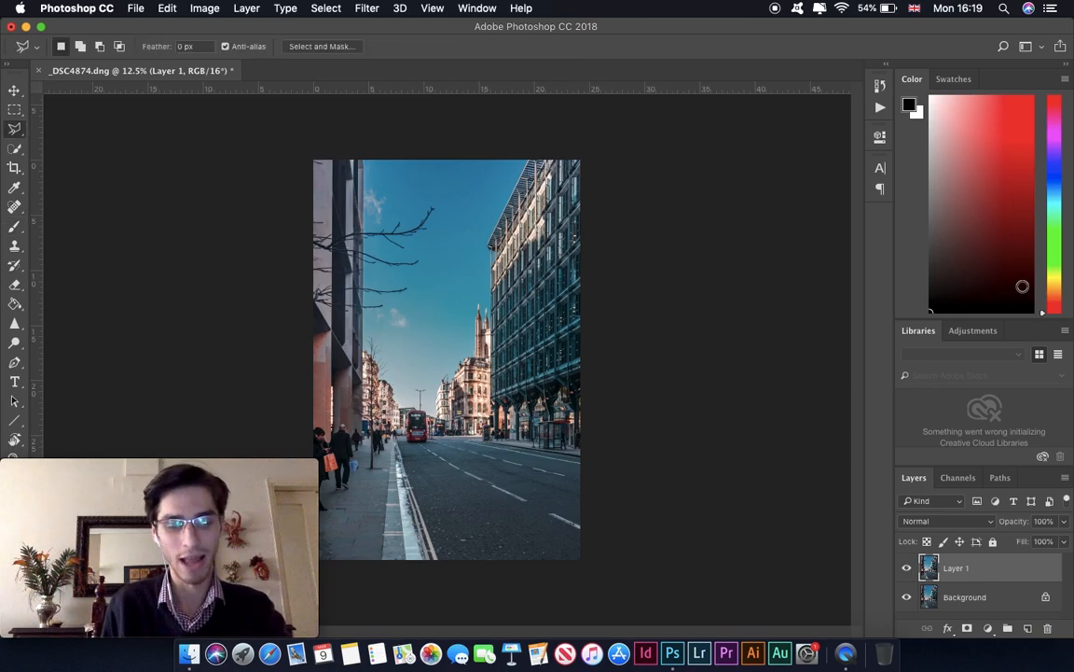
key("super+l")
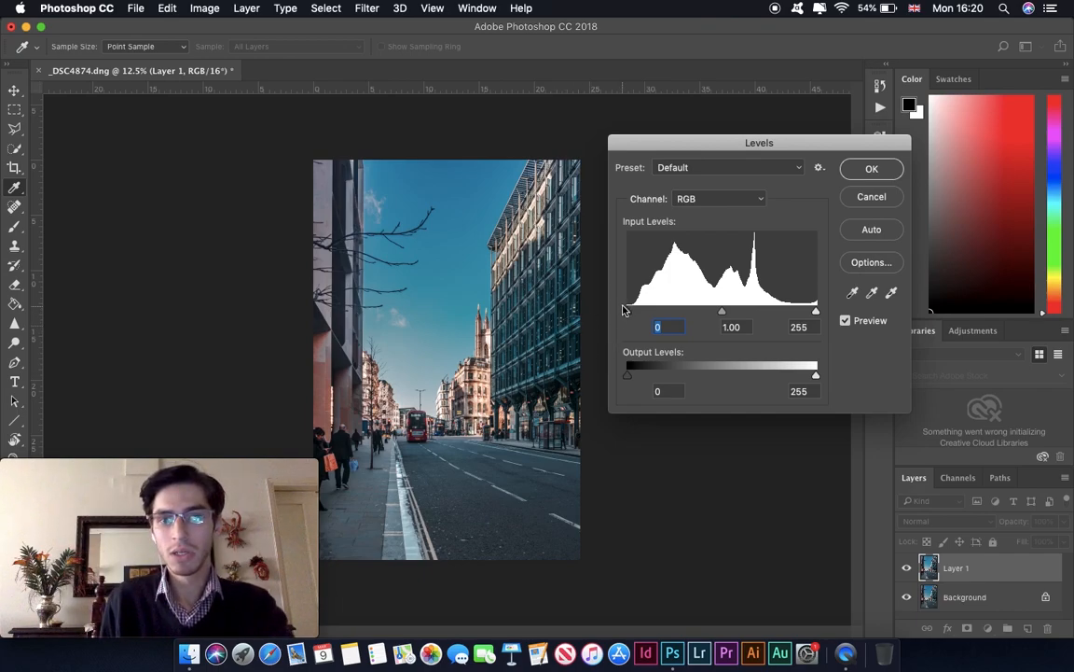
left_click_drag(628, 311, 633, 313)
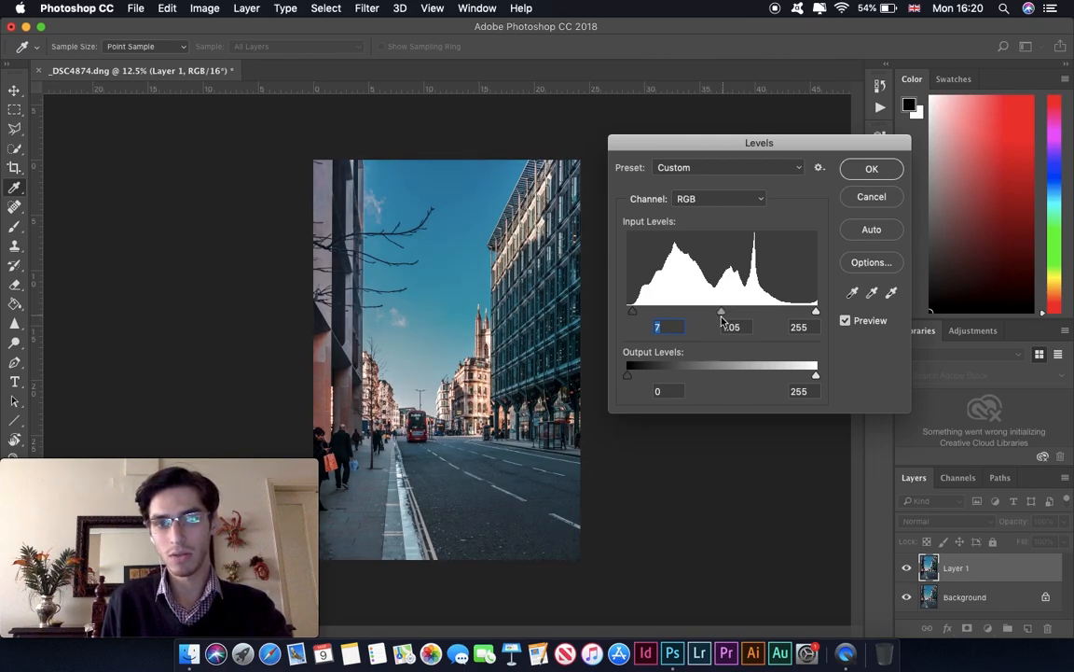
left_click_drag(725, 314, 721, 313)
mouse_move(814, 312)
left_mouse_down()
mouse_move(804, 313)
mouse_move(832, 320)
mouse_move(808, 312)
left_mouse_up()
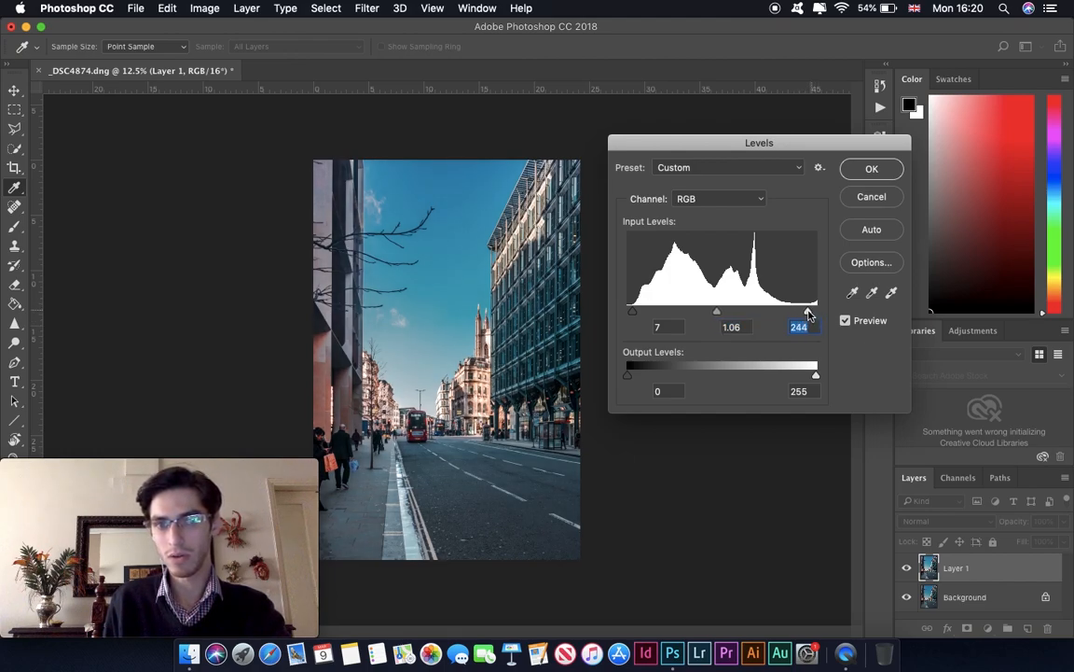
left_click(875, 169)
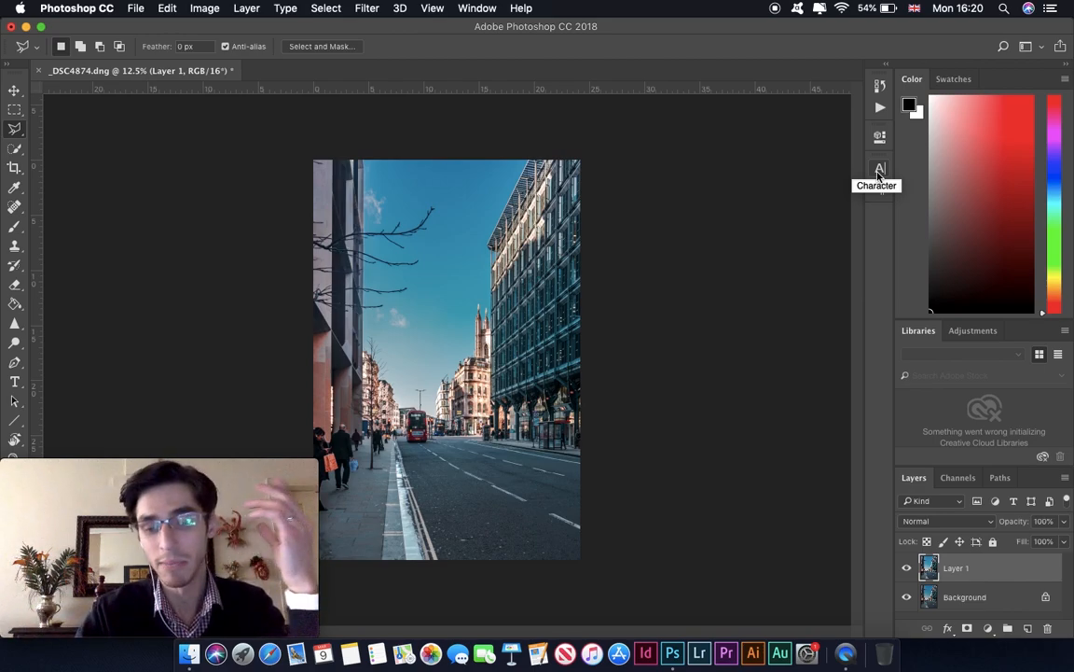
Switch to the Dodge tool and review its brush, tonal range and exposure options.
key("o")
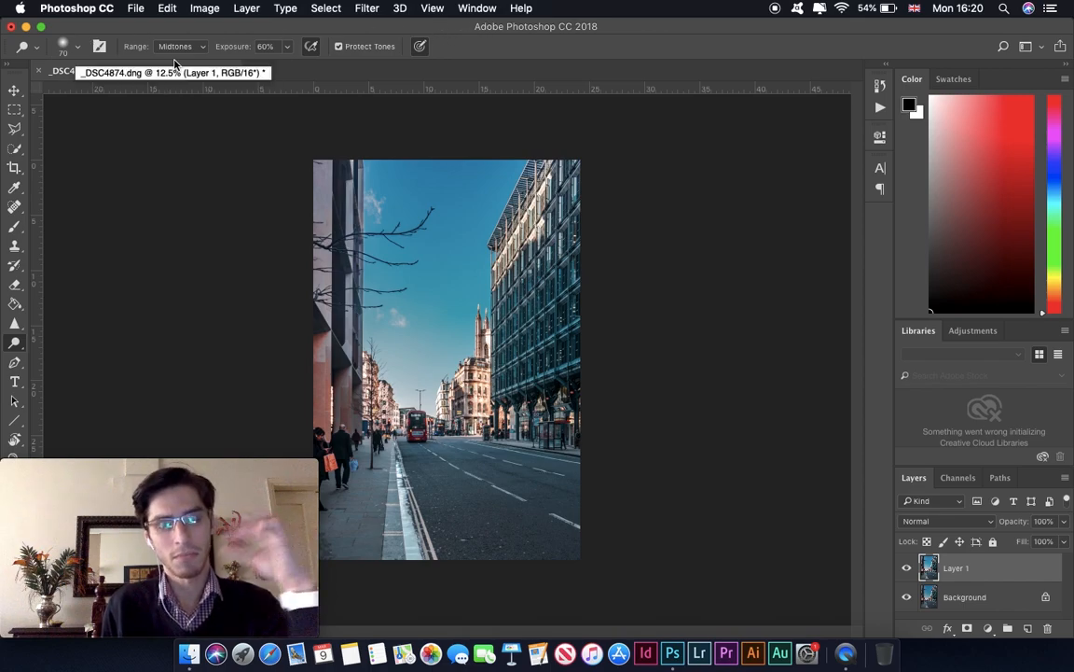
left_click(65, 46)
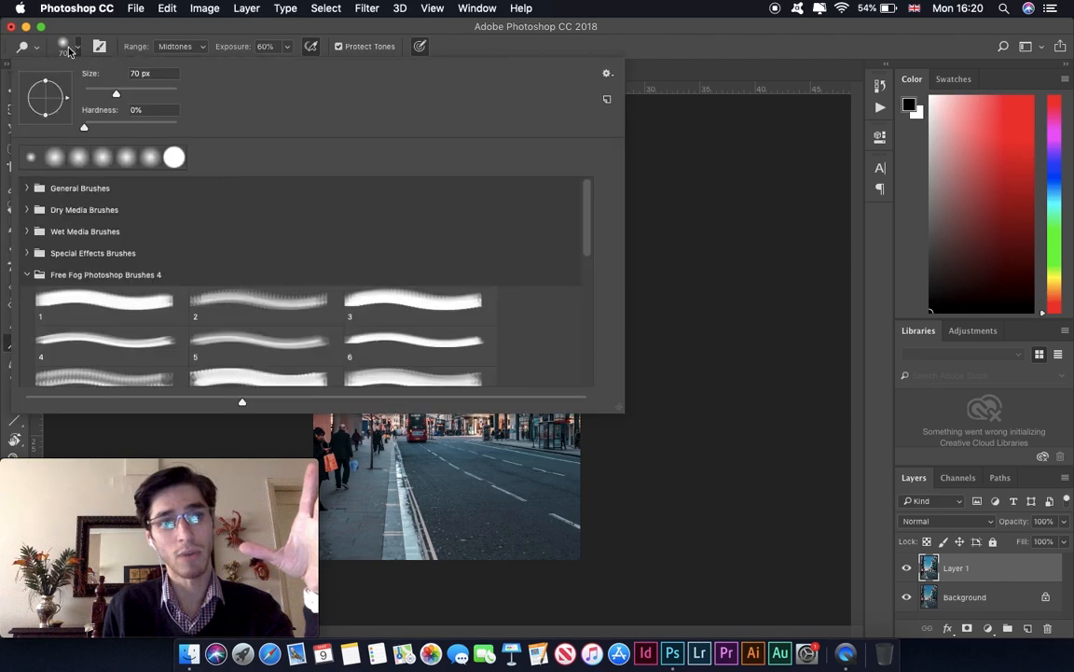
left_click(177, 46)
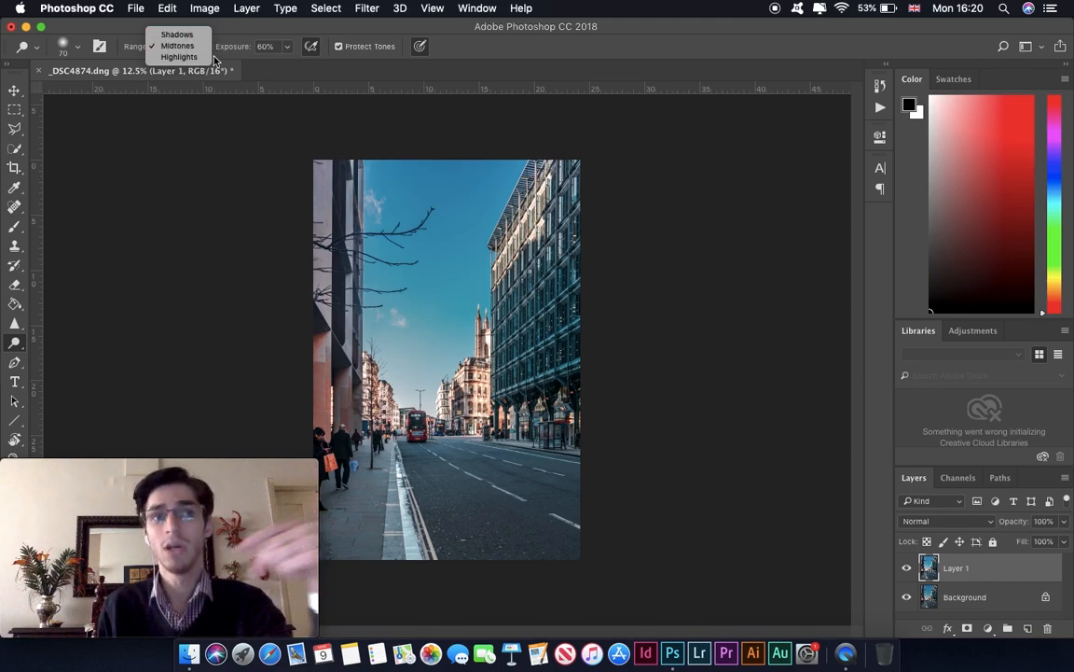
left_click(256, 48)
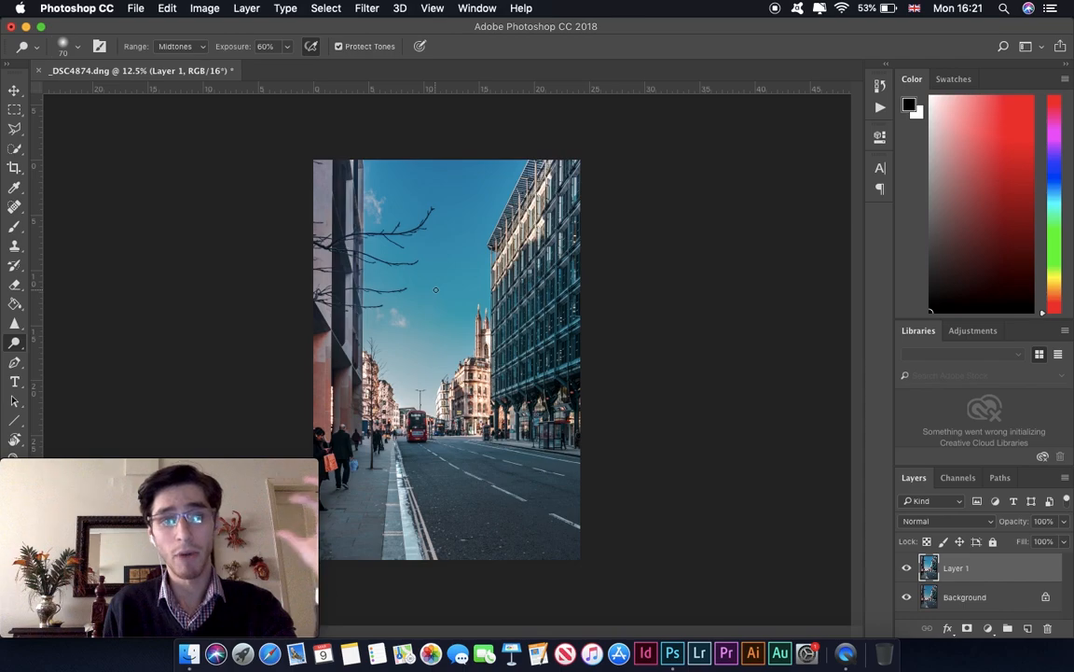
Try dodging the sky with a 150 px brush on Midtones at 60% exposure, and undo the stroke.
key("bracketright")
key("bracketright")
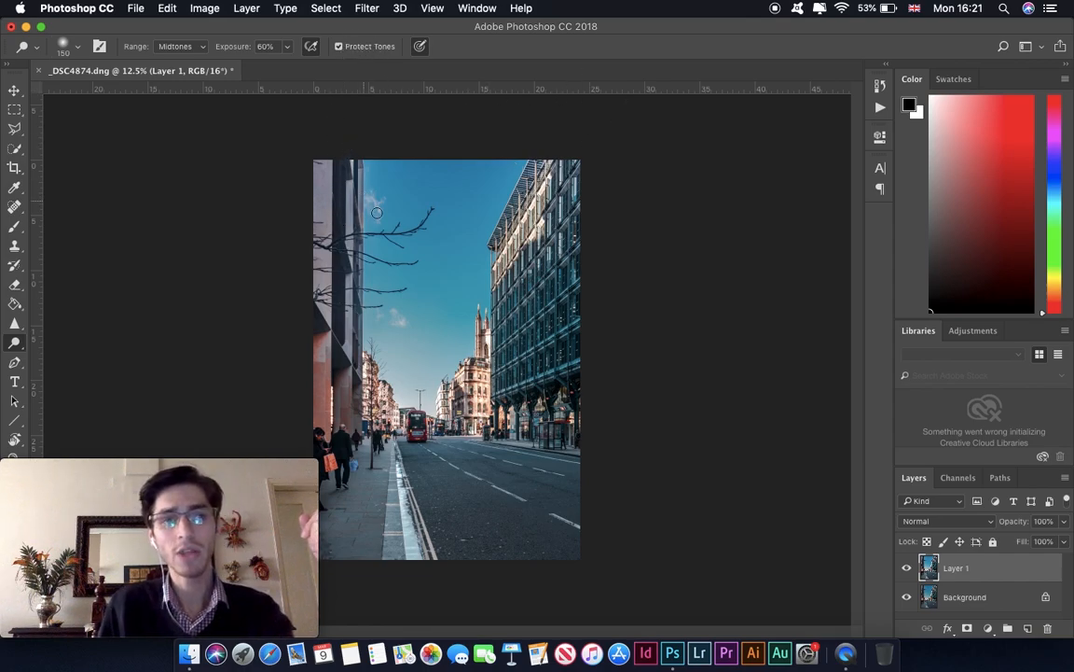
mouse_move(382, 187)
left_mouse_down()
mouse_move(371, 150)
mouse_move(390, 252)
mouse_move(403, 246)
mouse_move(408, 185)
mouse_move(395, 142)
mouse_move(418, 254)
mouse_move(437, 258)
mouse_move(429, 128)
mouse_move(467, 343)
mouse_move(433, 383)
mouse_move(429, 405)
mouse_move(439, 377)
mouse_move(424, 376)
mouse_move(409, 402)
mouse_move(379, 354)
left_mouse_up()
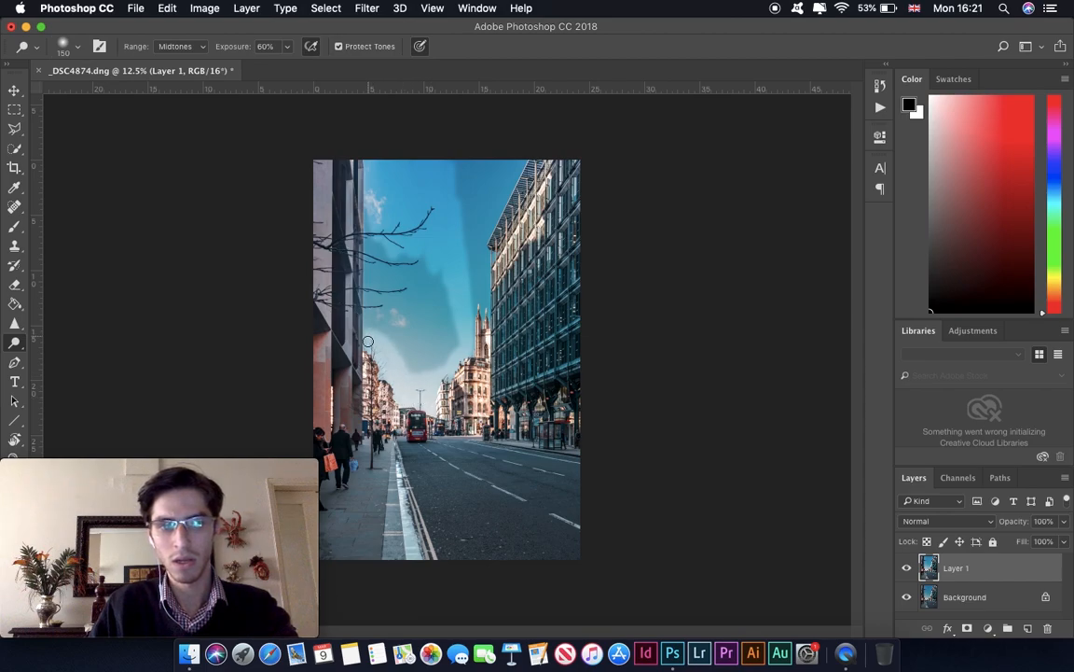
key("super+z")
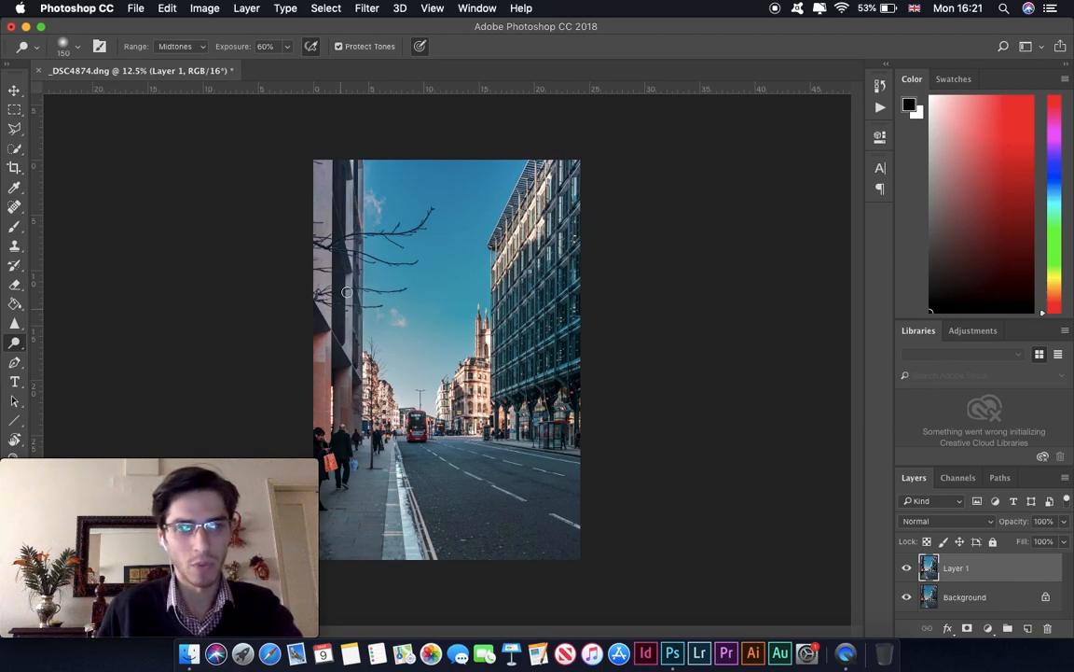
Dodge the midtones across the sky and street with a 300 px brush at 60% exposure.
key("super+minus")
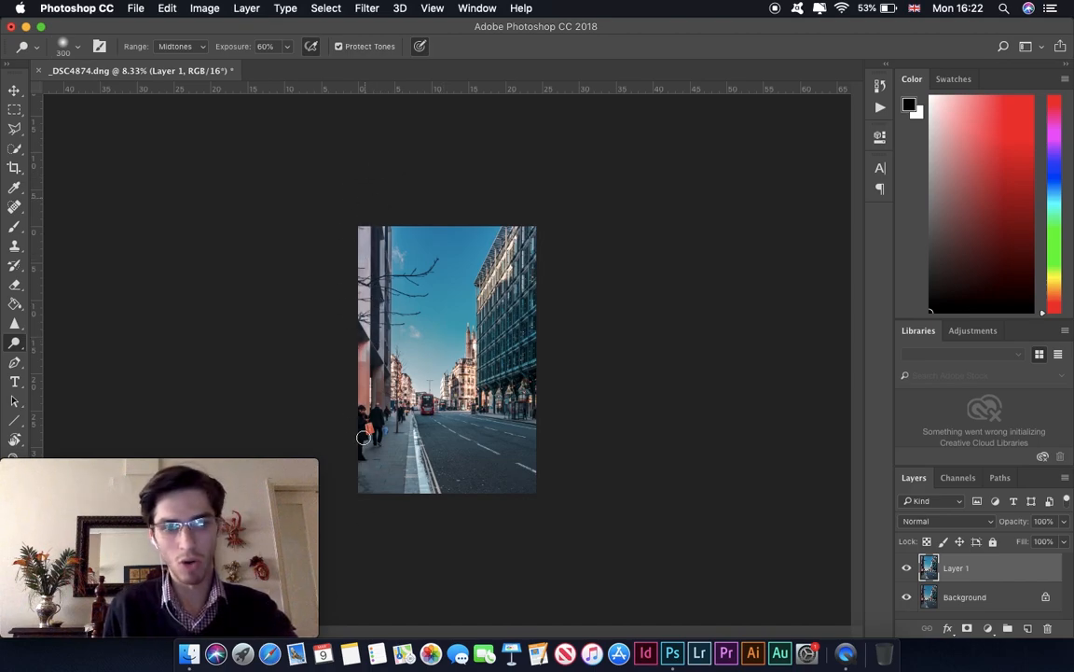
mouse_move(403, 165)
left_mouse_down()
mouse_move(439, 505)
mouse_move(440, 205)
mouse_move(386, 228)
mouse_move(454, 247)
mouse_move(468, 192)
mouse_move(484, 247)
mouse_move(530, 308)
mouse_move(521, 245)
mouse_move(485, 355)
mouse_move(453, 346)
mouse_move(526, 410)
mouse_move(482, 377)
mouse_move(514, 346)
mouse_move(467, 408)
mouse_move(470, 445)
mouse_move(536, 460)
mouse_move(514, 471)
mouse_move(538, 490)
mouse_move(394, 489)
left_mouse_up()
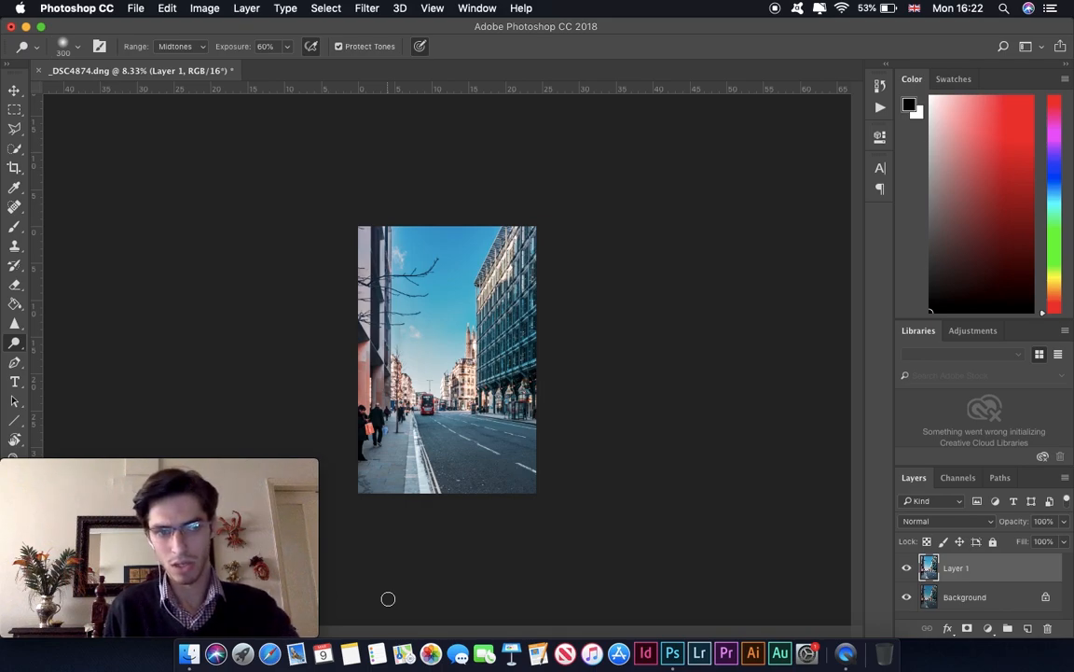
Set the Dodge range to Shadows and brighten the dark glass office building's facade at 60% exposure.
left_click(188, 47)
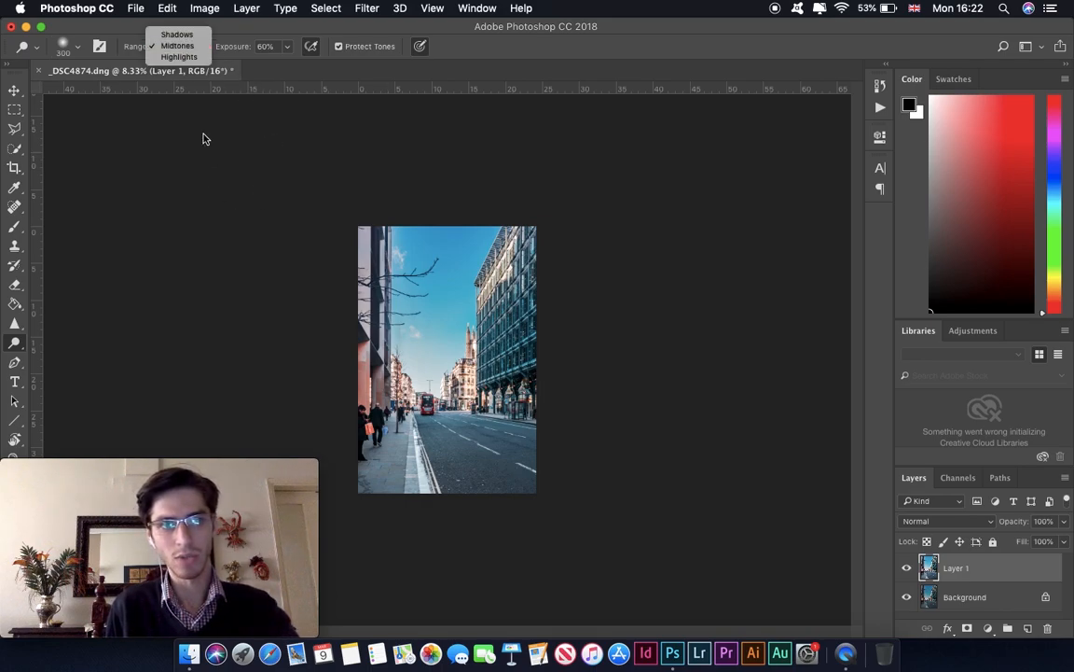
left_click(188, 33)
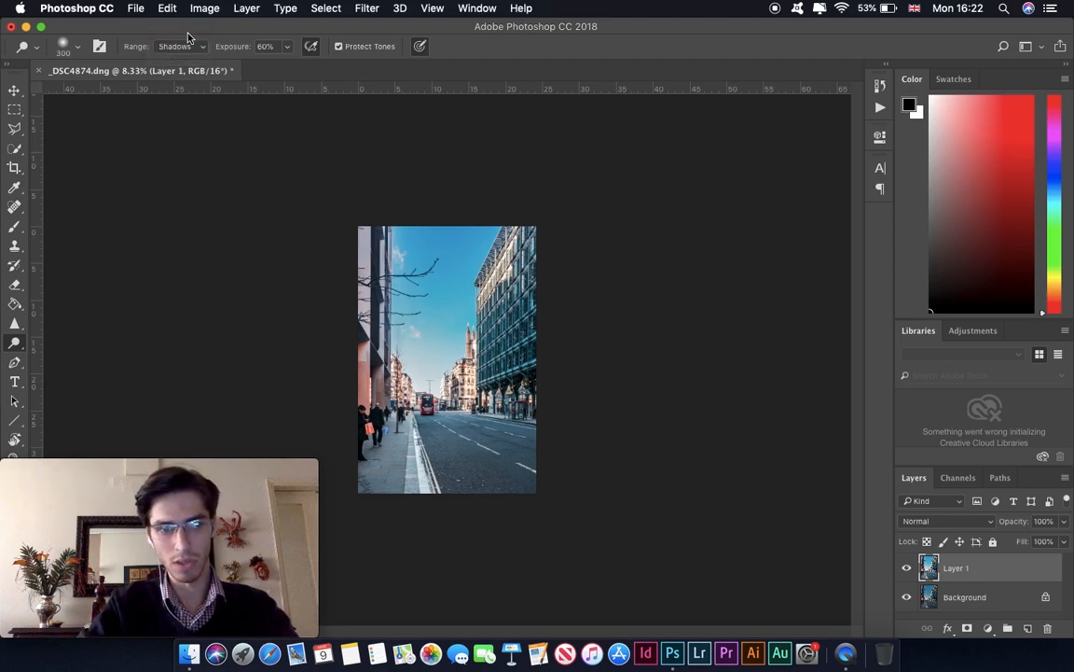
scroll(314, 238, "up", 1)
scroll(314, 238, "up", 4)
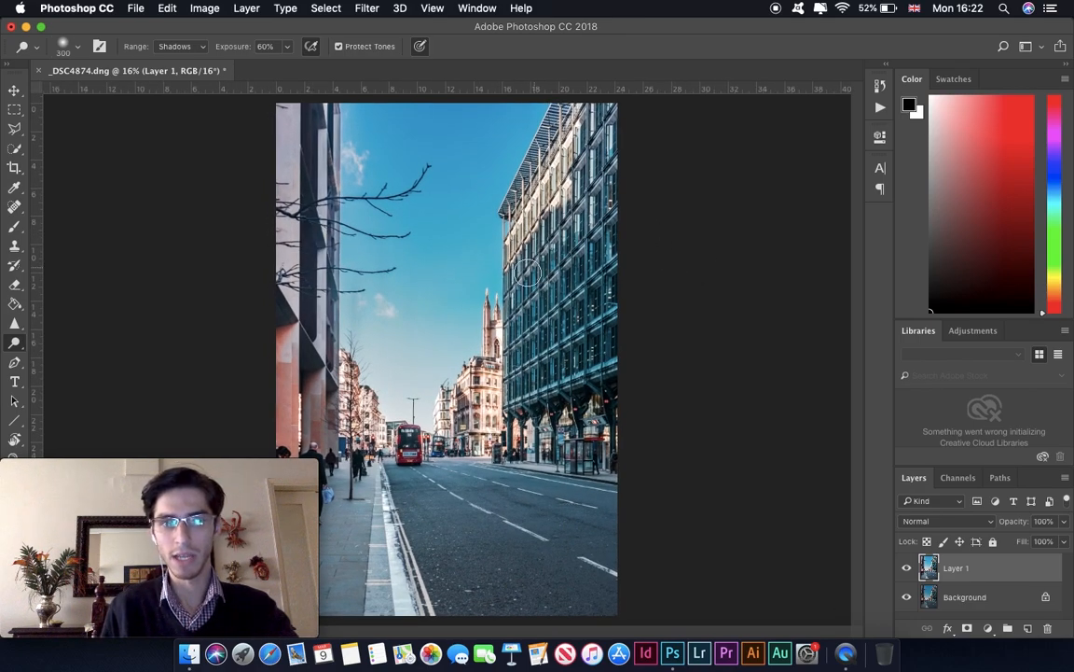
mouse_move(552, 294)
left_mouse_down()
mouse_move(538, 327)
mouse_move(592, 297)
mouse_move(634, 290)
mouse_move(565, 358)
mouse_move(563, 379)
mouse_move(612, 355)
mouse_move(573, 384)
left_mouse_up()
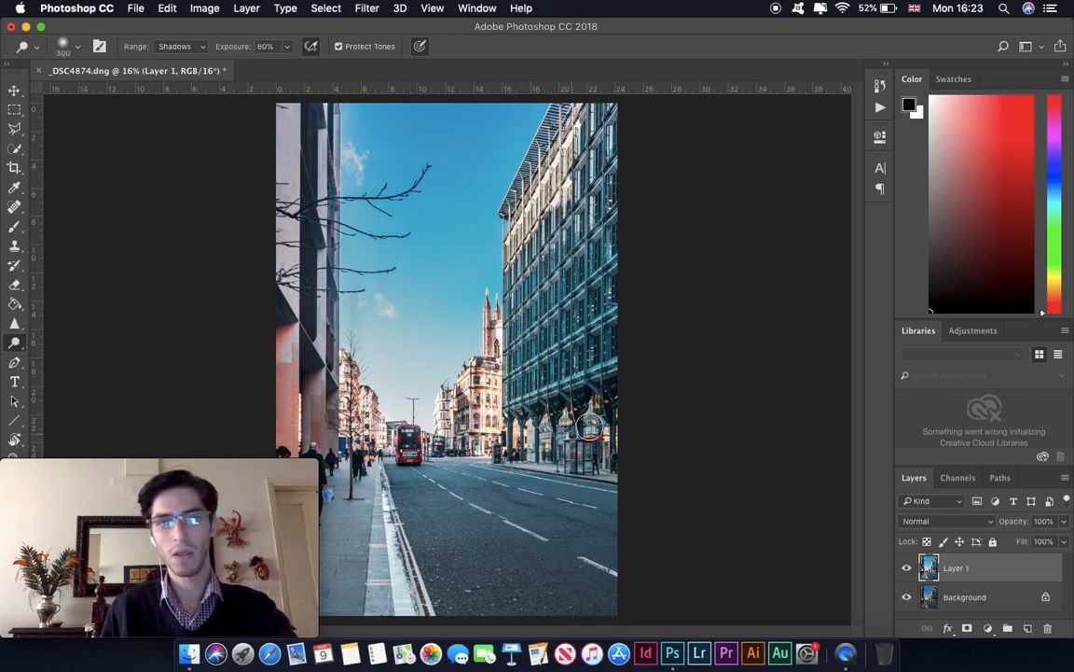
Darken the foreground road and pavement using the Burn tool with a 175 px brush, Midtones range and 48% exposure.
right_click(14, 346)
left_click(66, 323)
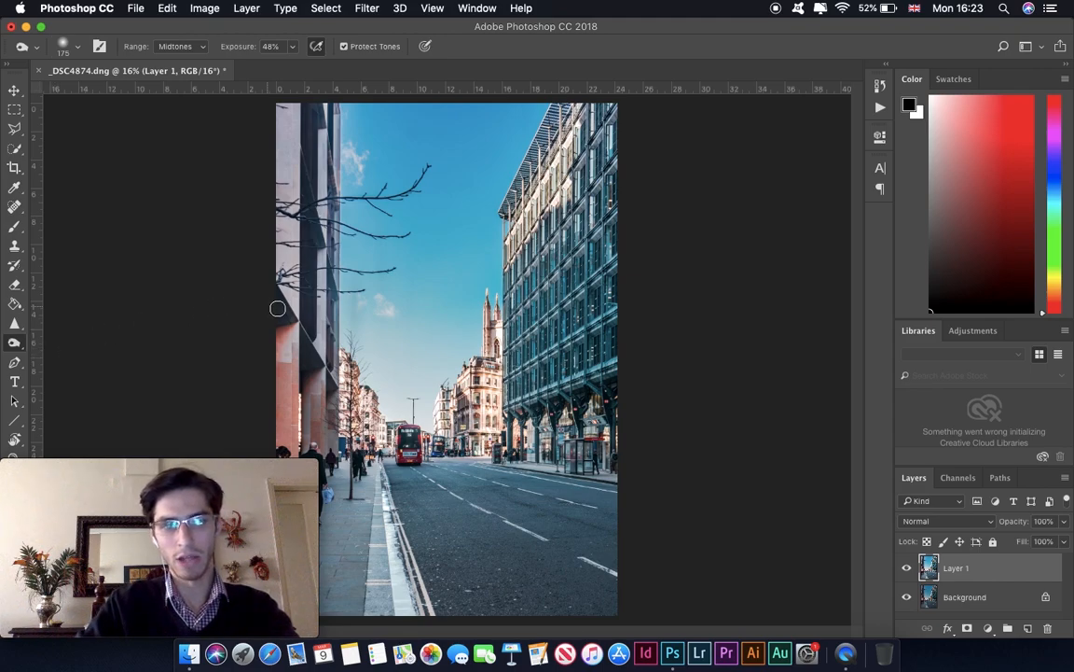
scroll(274, 309, "down", 4)
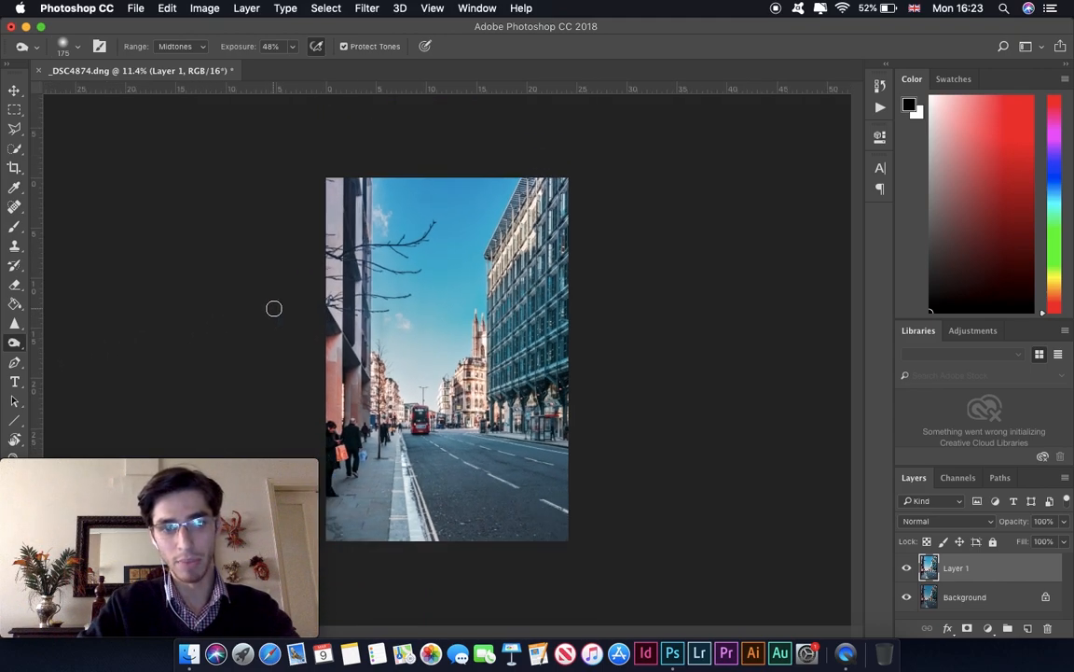
mouse_move(434, 473)
left_mouse_down()
mouse_move(462, 433)
mouse_move(406, 447)
mouse_move(416, 437)
mouse_move(423, 467)
mouse_move(531, 552)
mouse_move(496, 541)
mouse_move(458, 487)
mouse_move(568, 522)
mouse_move(560, 491)
mouse_move(533, 511)
left_mouse_up()
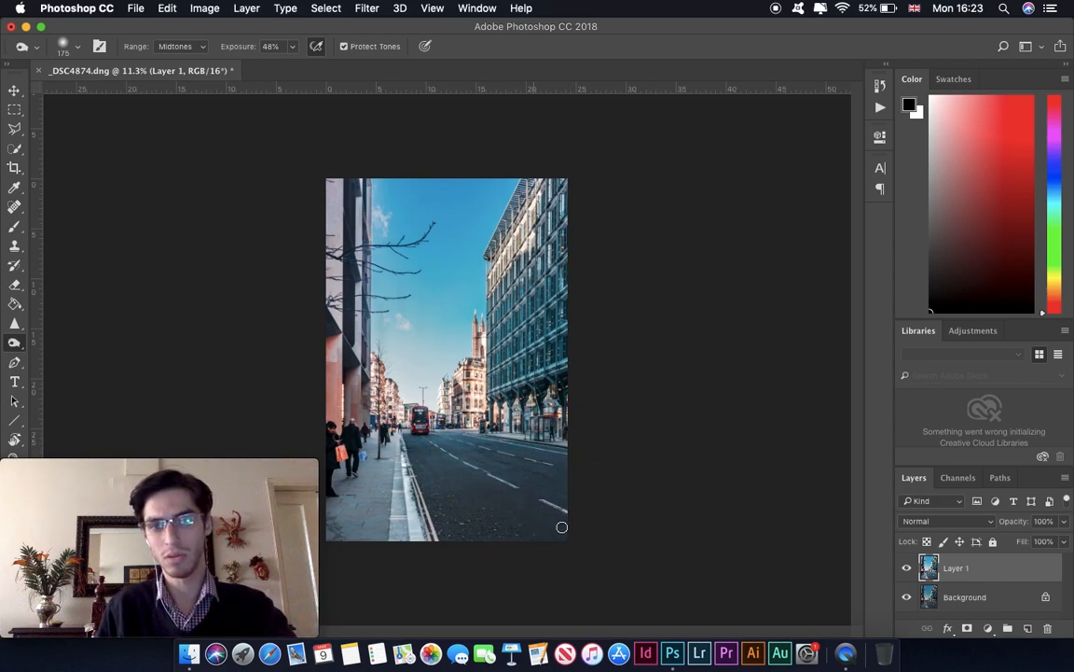
mouse_move(425, 524)
left_mouse_down()
mouse_move(355, 448)
mouse_move(337, 411)
mouse_move(328, 537)
mouse_move(342, 499)
left_mouse_up()
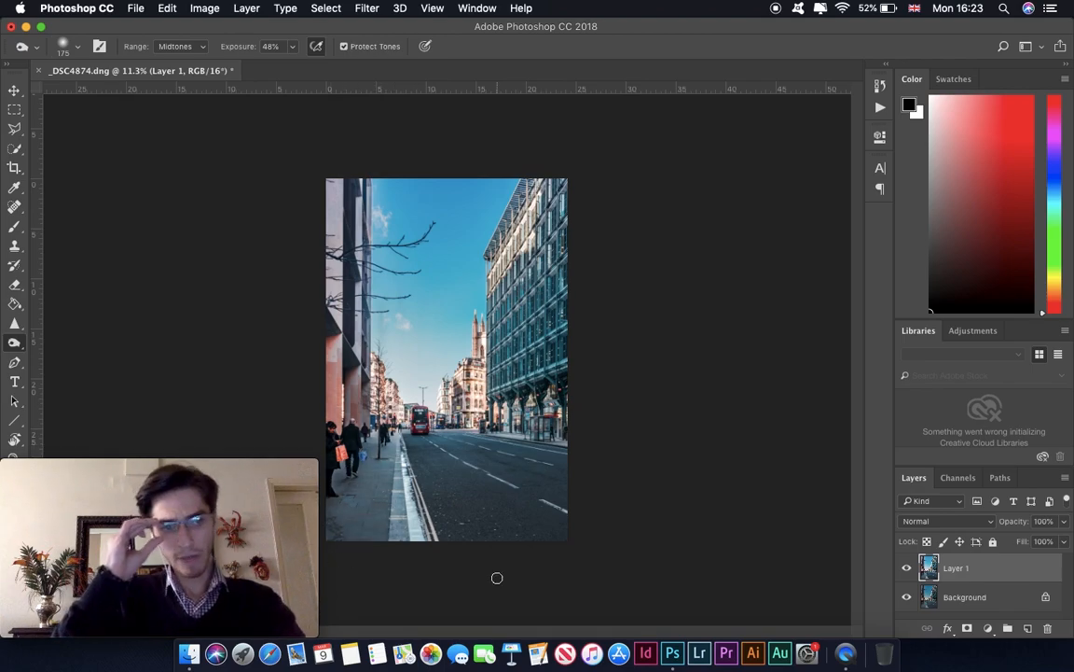
Remove the white mark on the foreground road and a spot on the kerb with a 15 px content-aware Spot Healing Brush.
key("j")
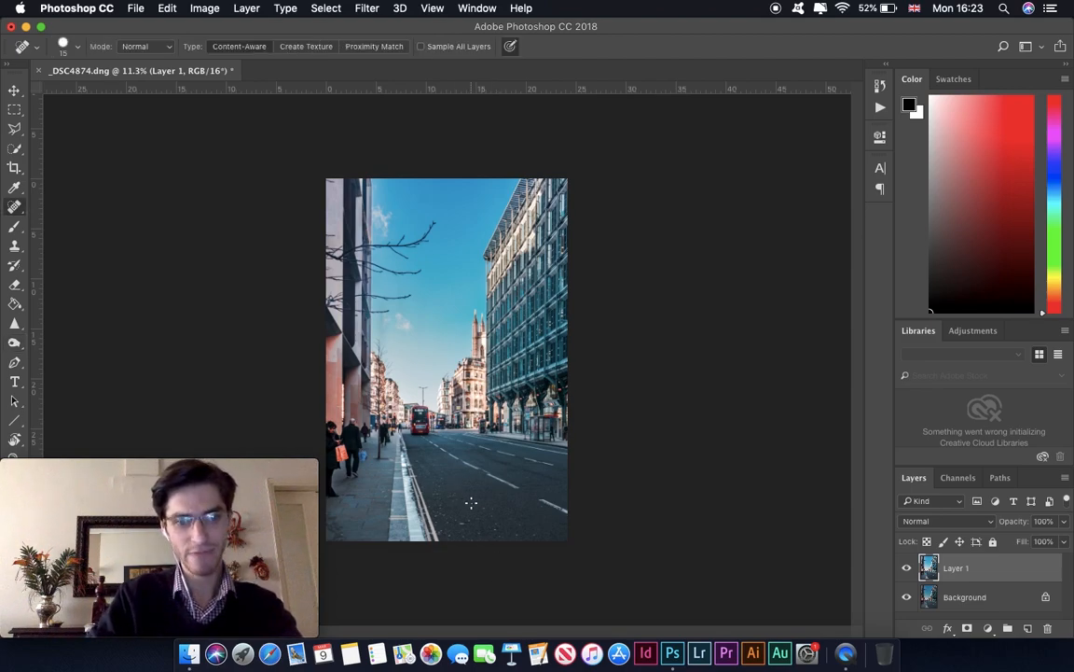
scroll(471, 502, "up", 5)
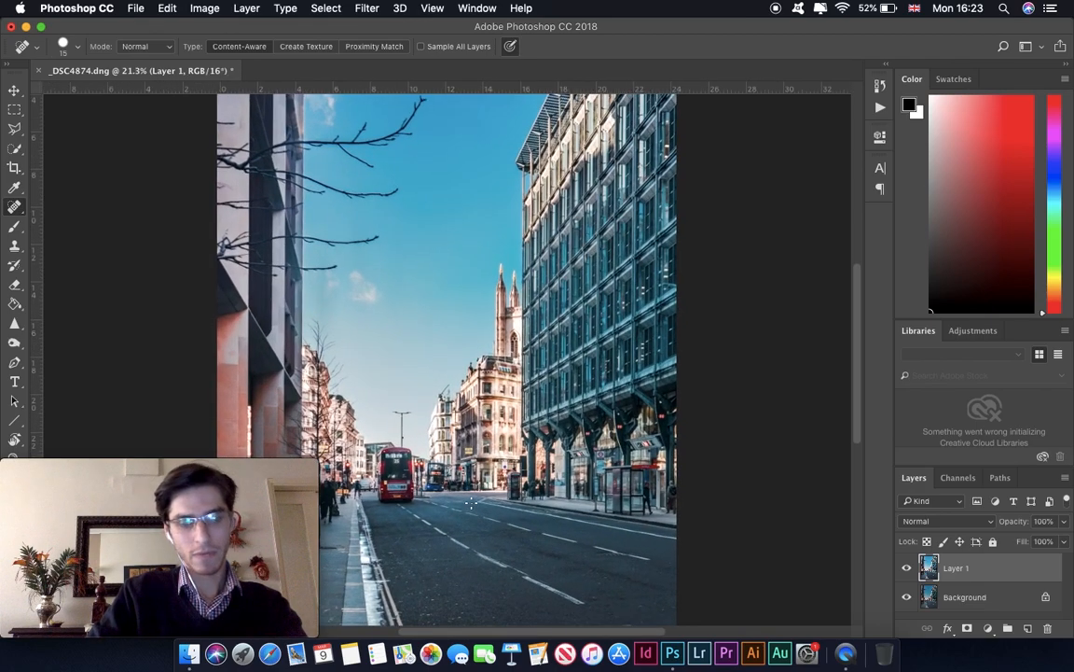
scroll(471, 503, "up", 2)
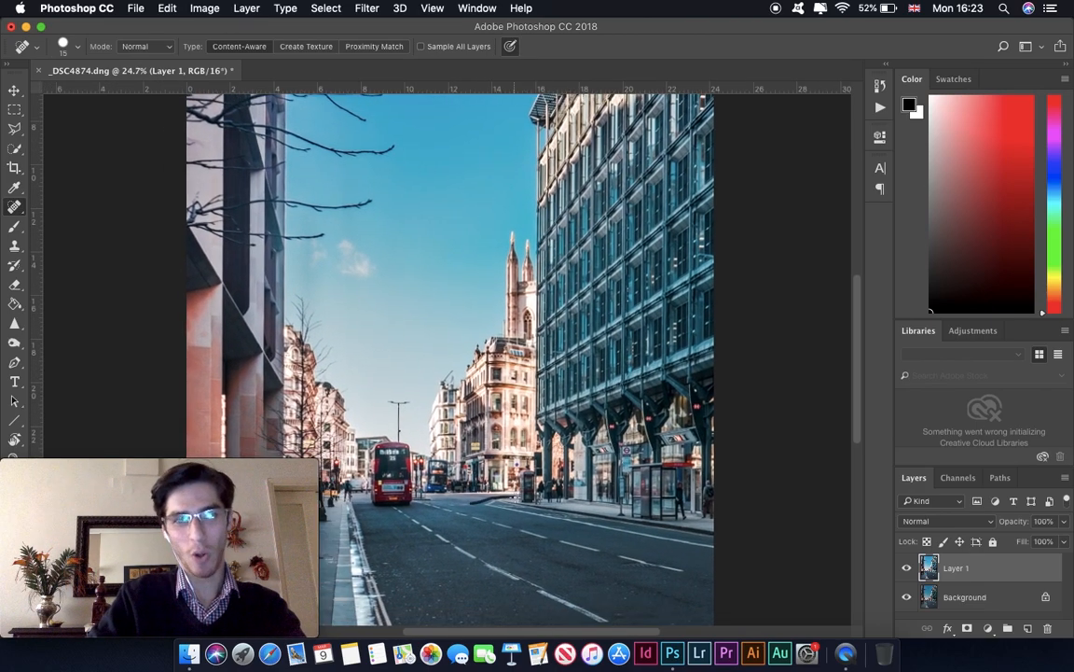
scroll(514, 497, "up", 1)
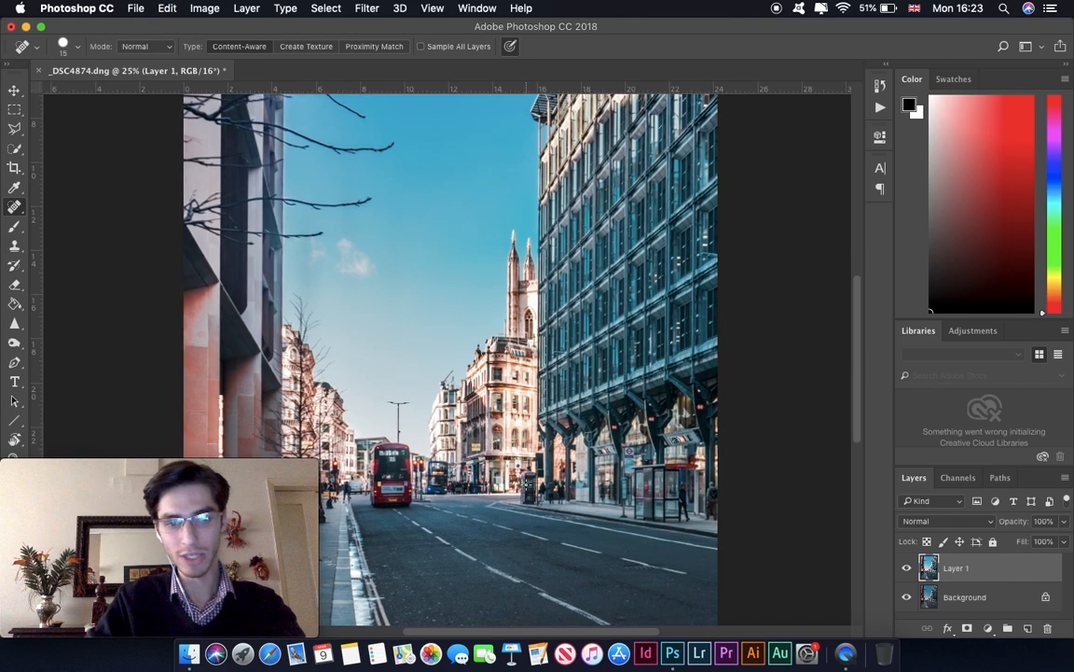
scroll(526, 485, "up", 6)
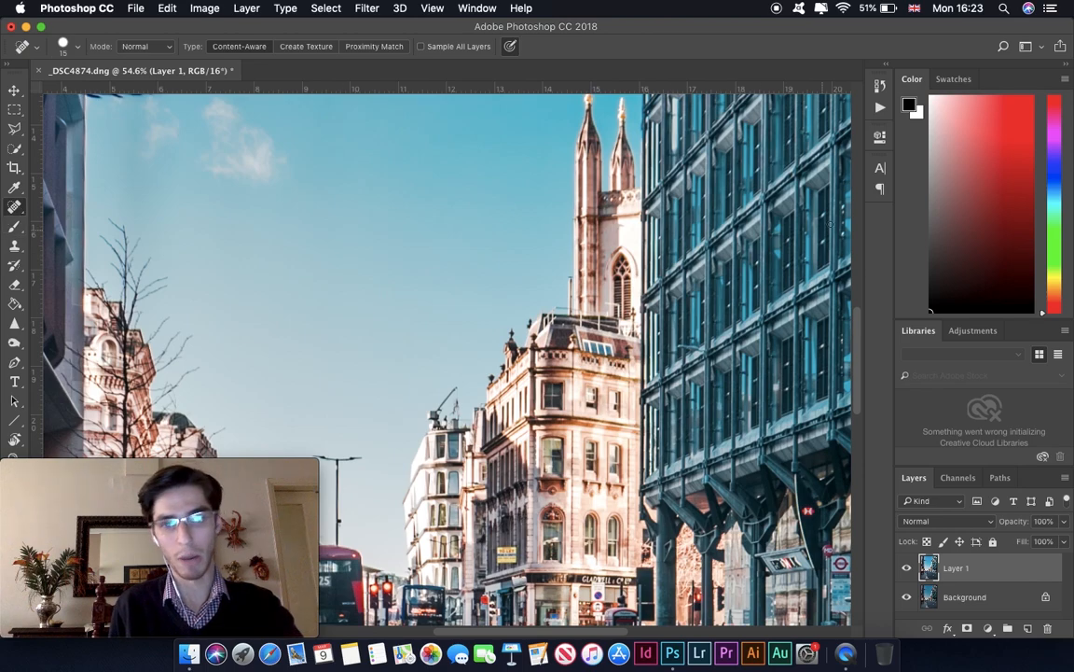
left_click_drag(854, 334, 869, 443)
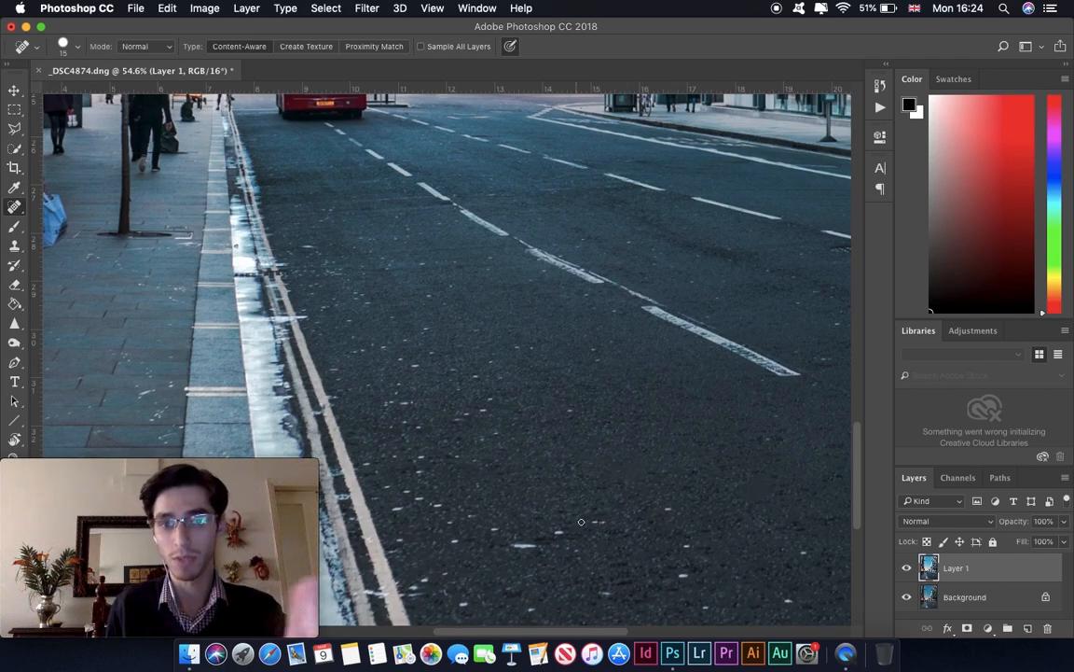
left_click_drag(528, 548, 543, 546)
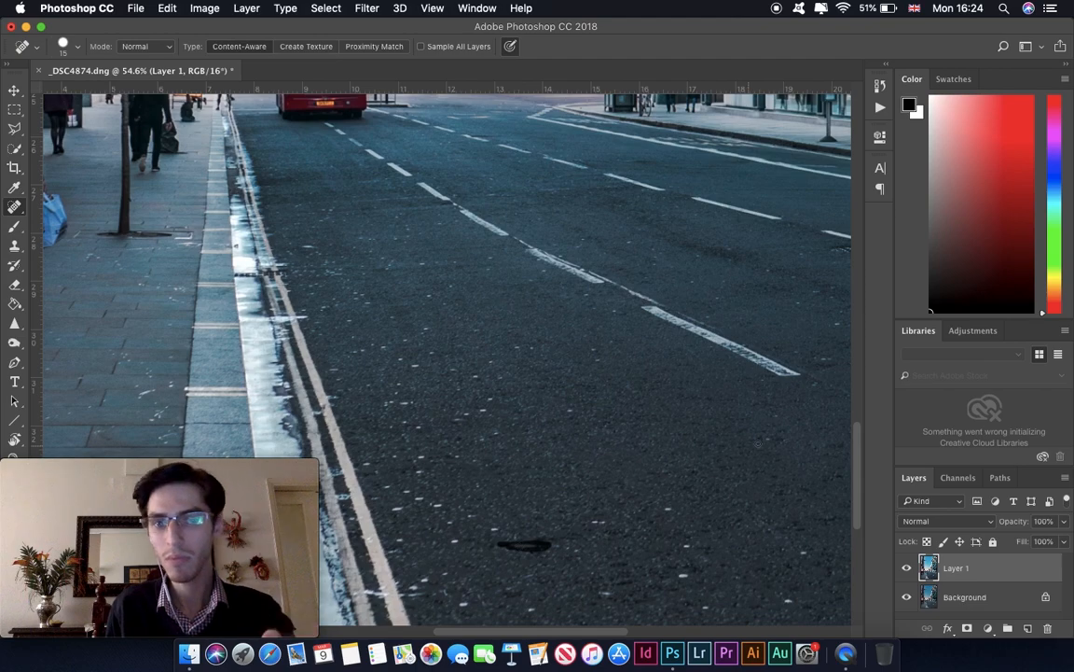
scroll(723, 495, "down", 10)
scroll(724, 496, "left", 3)
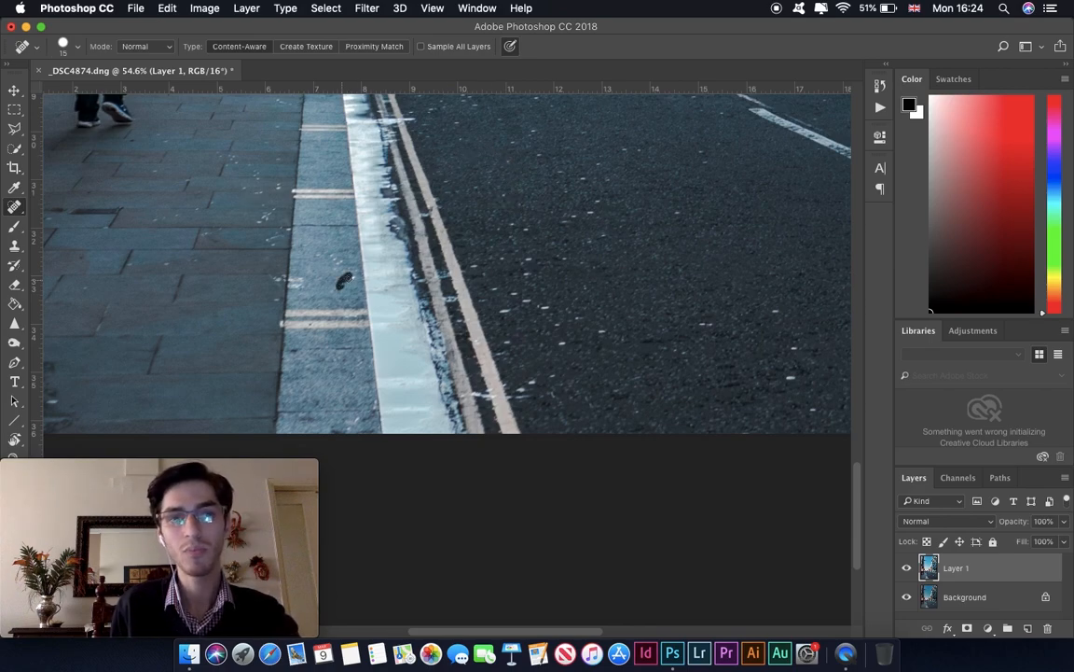
Enlarge the Spot Healing Brush to 100 px and heal the white specks on the foreground road and between the lane markings.
scroll(335, 290, "down", 3)
scroll(335, 290, "down", 2)
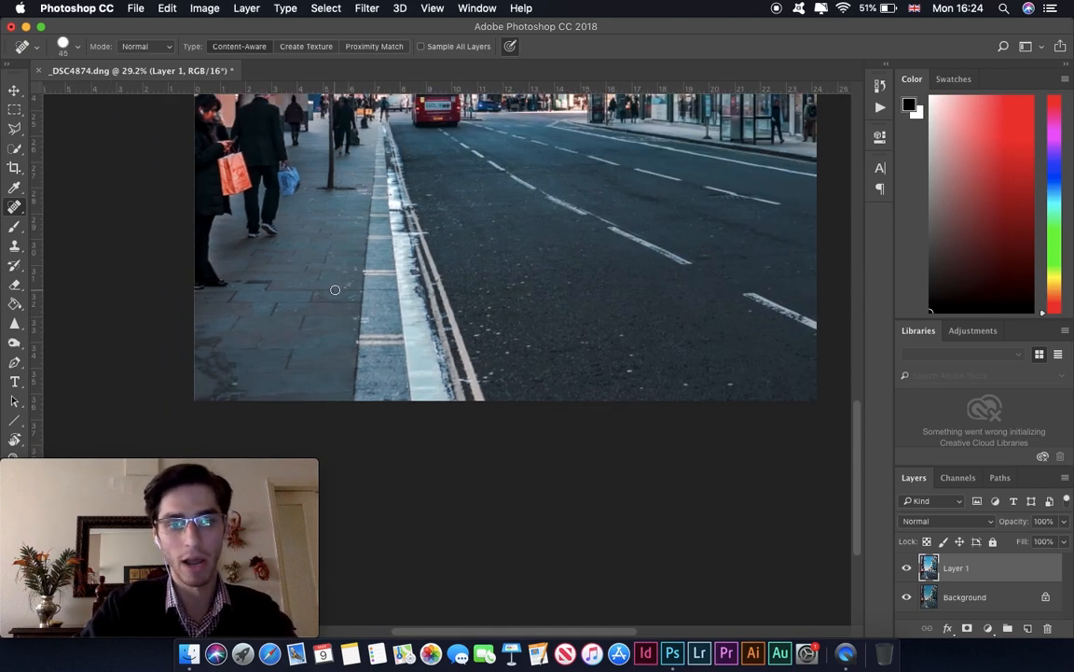
key("bracketright")
key("bracketright")
mouse_move(638, 343)
left_mouse_down()
mouse_move(622, 342)
mouse_move(636, 368)
mouse_move(705, 384)
left_mouse_up()
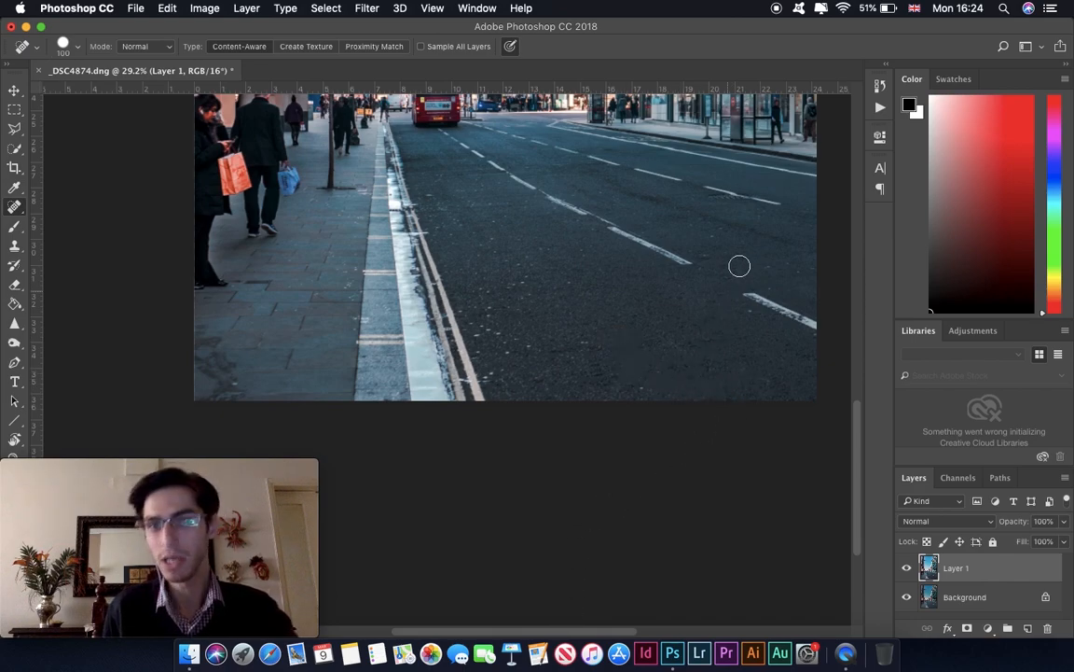
left_click(597, 222)
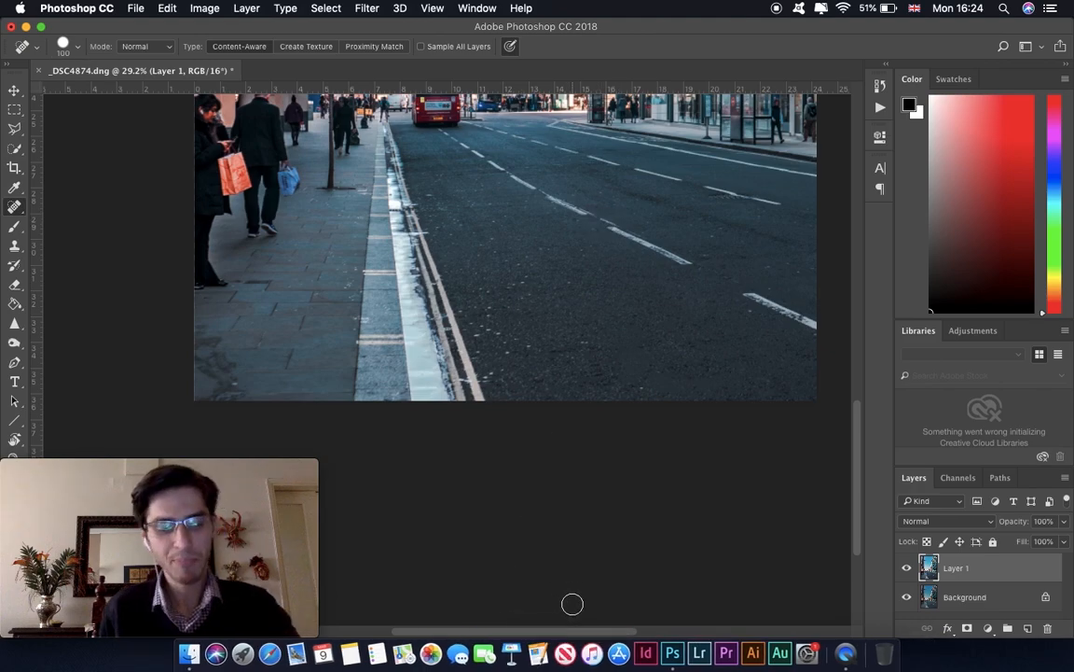
Clone clean paving over the upper dark stains near the photo's lower-left corner using the Clone Stamp with a 30 px brush.
key("s")
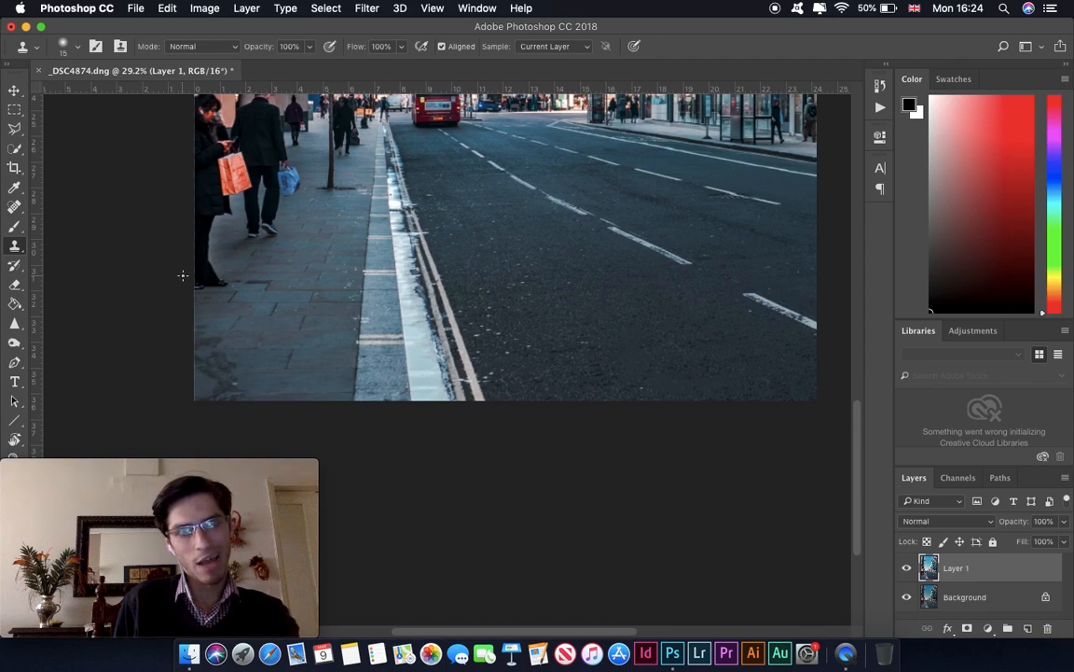
scroll(203, 399, "up", 4)
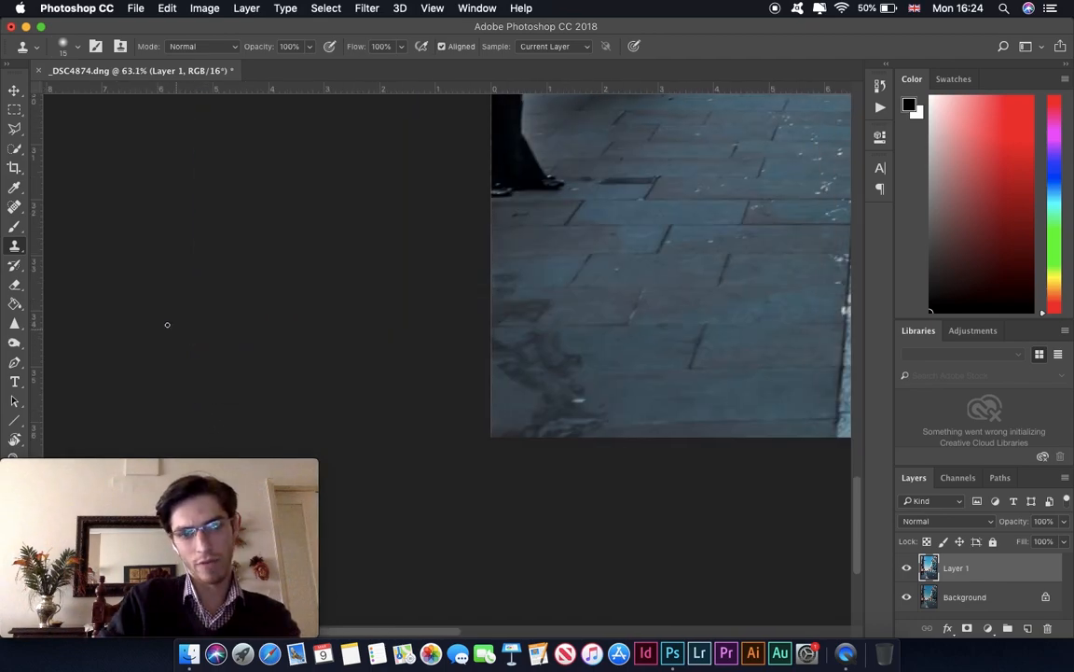
scroll(445, 408, "up", 3)
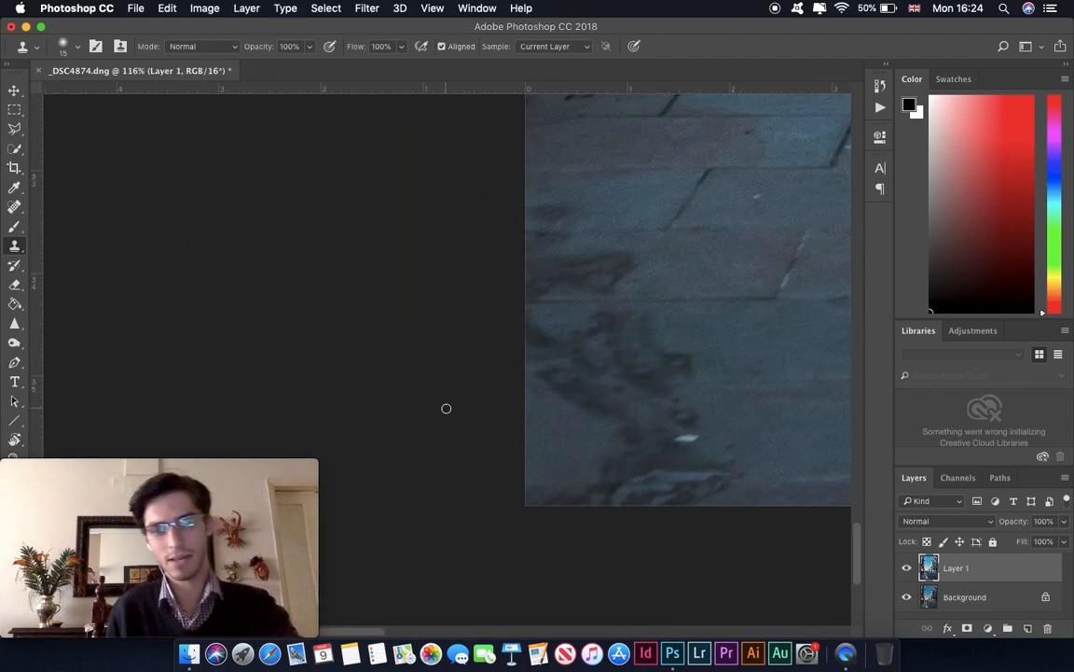
scroll(446, 408, "right", 4)
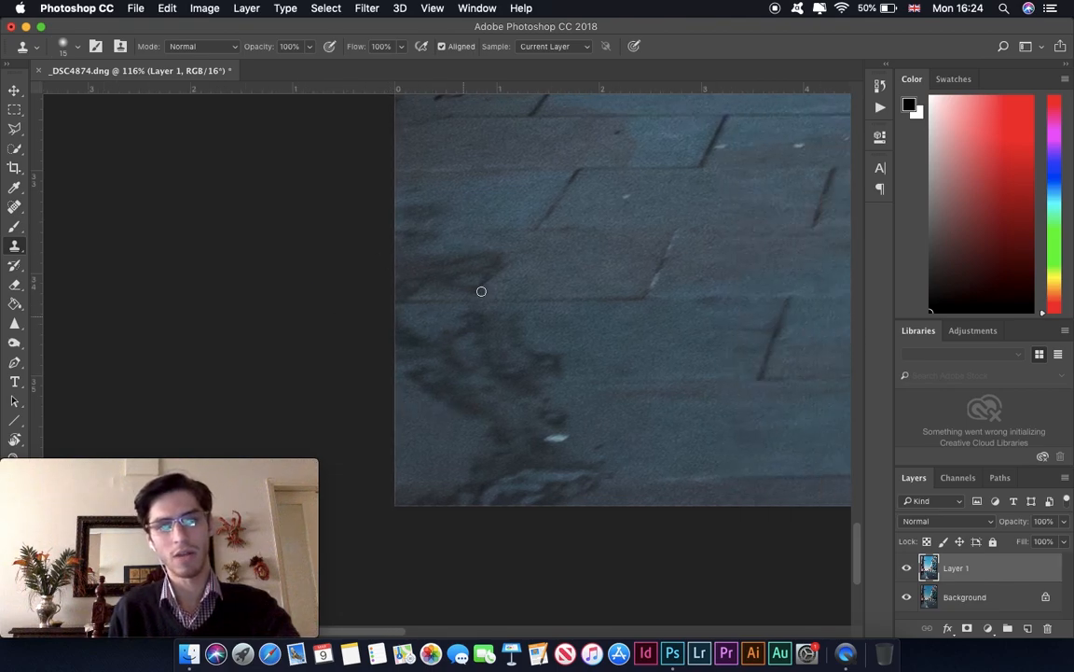
key("bracketright")
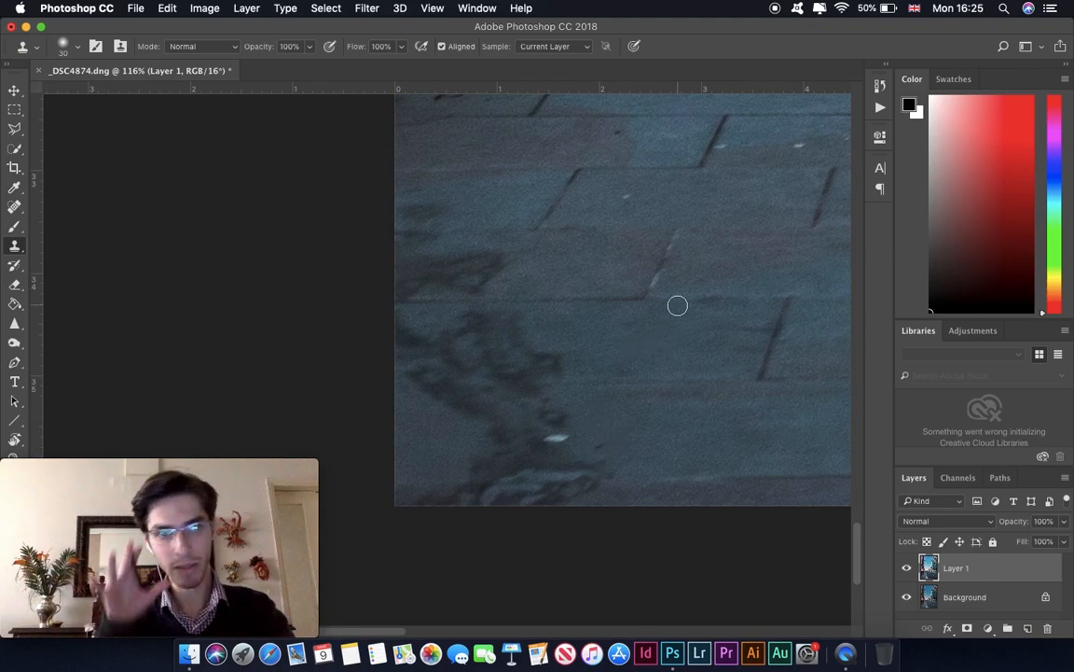
left_click(545, 264, "alt")
mouse_move(507, 253)
left_mouse_down()
mouse_move(428, 256)
mouse_move(436, 260)
mouse_move(401, 281)
mouse_move(469, 270)
mouse_move(465, 284)
mouse_move(395, 290)
left_mouse_up()
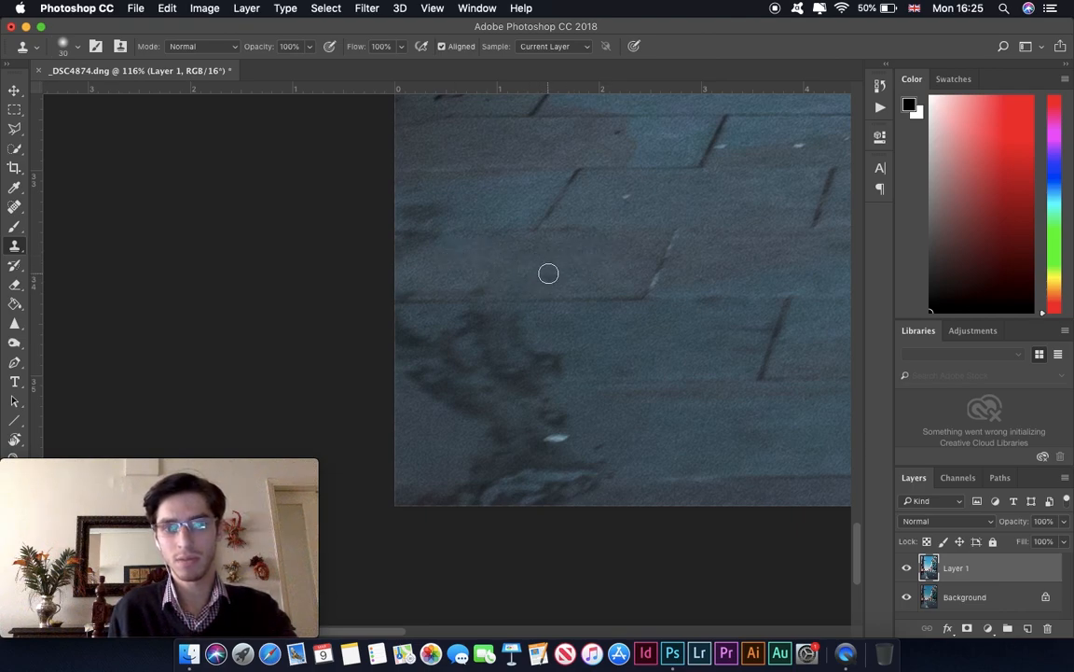
left_click(475, 198, "alt")
mouse_move(454, 214)
left_mouse_down()
mouse_move(412, 192)
mouse_move(401, 204)
left_mouse_up()
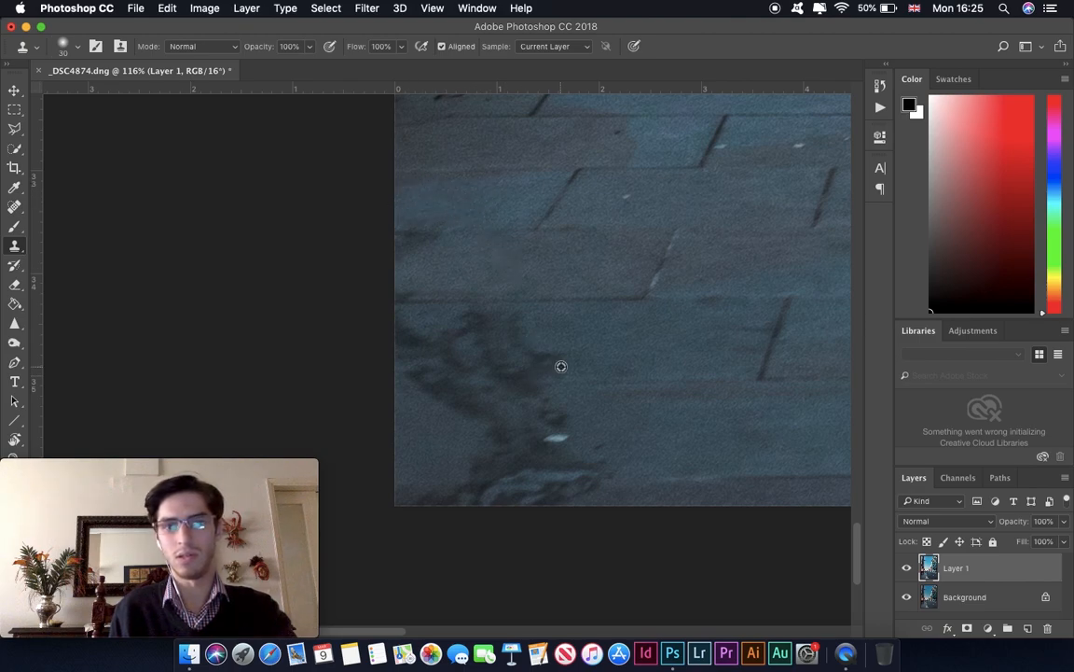
Clone clean paving over the white mark beside the dark stain and the small white specks on the slabs farther right.
mouse_move(573, 426)
left_mouse_down()
mouse_move(559, 417)
mouse_move(571, 438)
mouse_move(652, 426)
left_mouse_up()
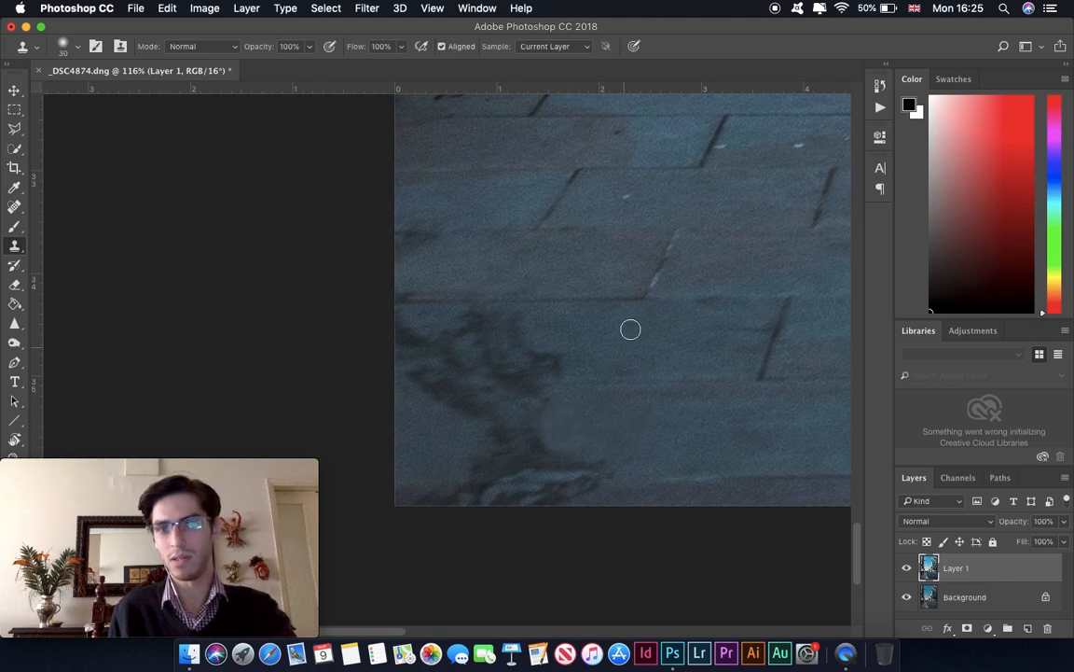
left_click(760, 125, "alt")
left_click_drag(730, 139, 722, 146)
left_click(753, 134, "alt")
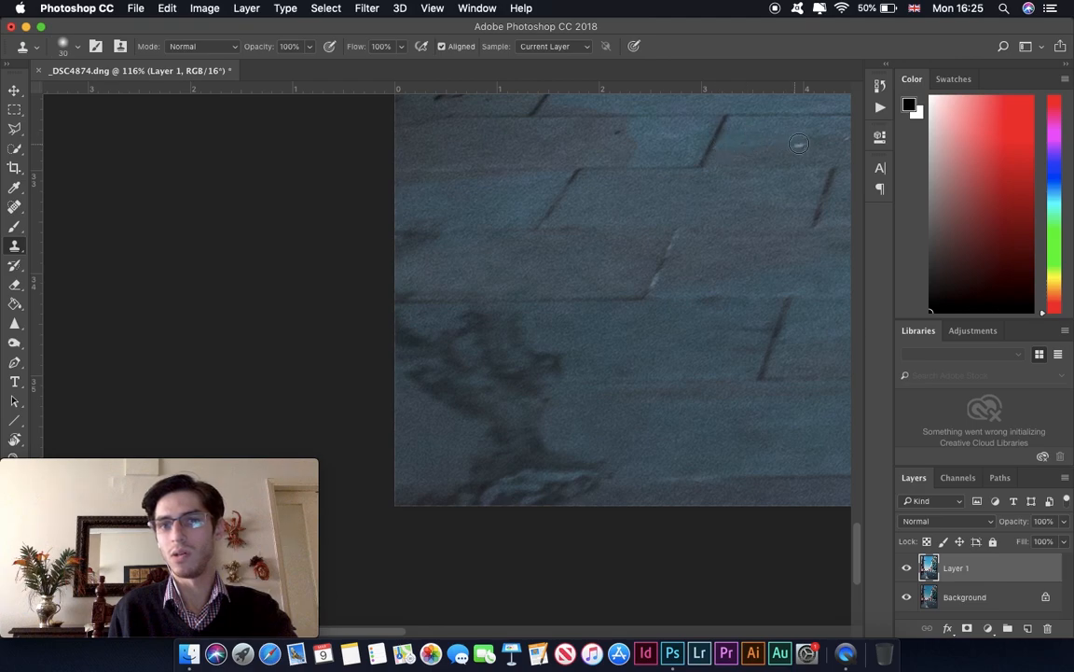
Clone out the white specks on the blue kerb strip just above the double white line.
scroll(744, 158, "right", 5)
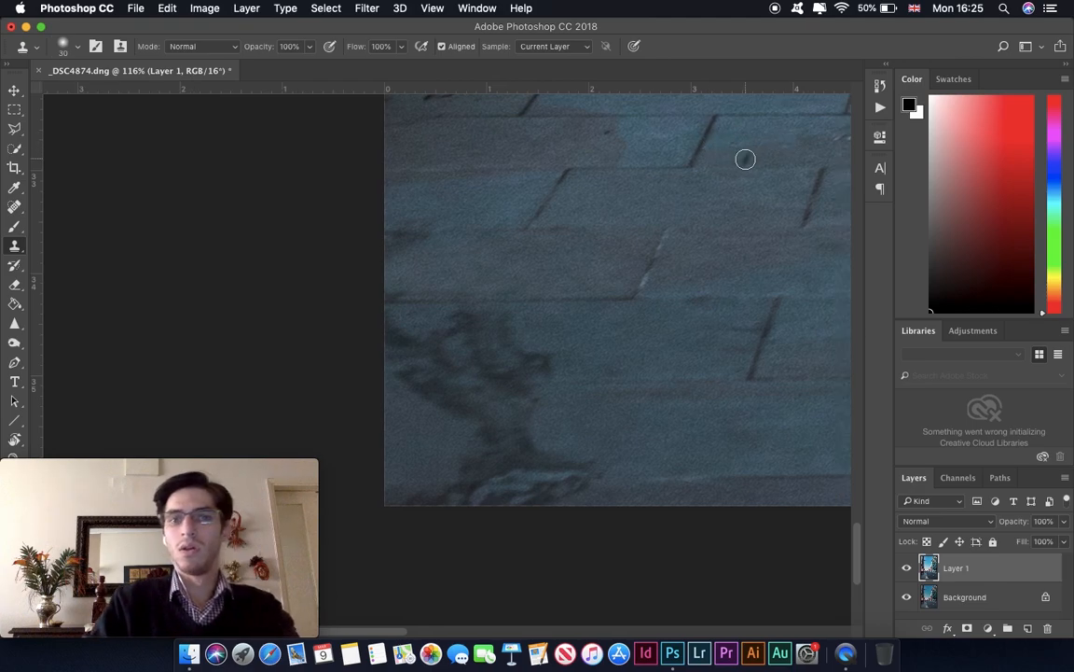
scroll(744, 158, "right", 6)
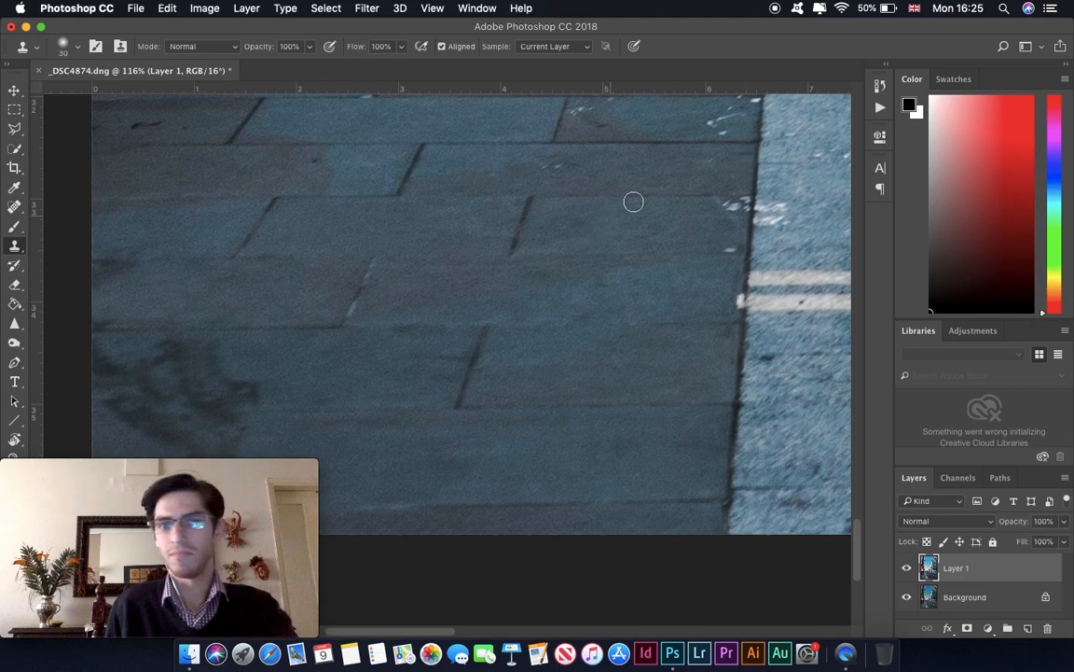
mouse_move(782, 174)
left_mouse_down()
mouse_move(793, 209)
mouse_move(778, 218)
mouse_move(820, 201)
mouse_move(796, 206)
mouse_move(781, 187)
mouse_move(764, 197)
mouse_move(767, 225)
left_mouse_up()
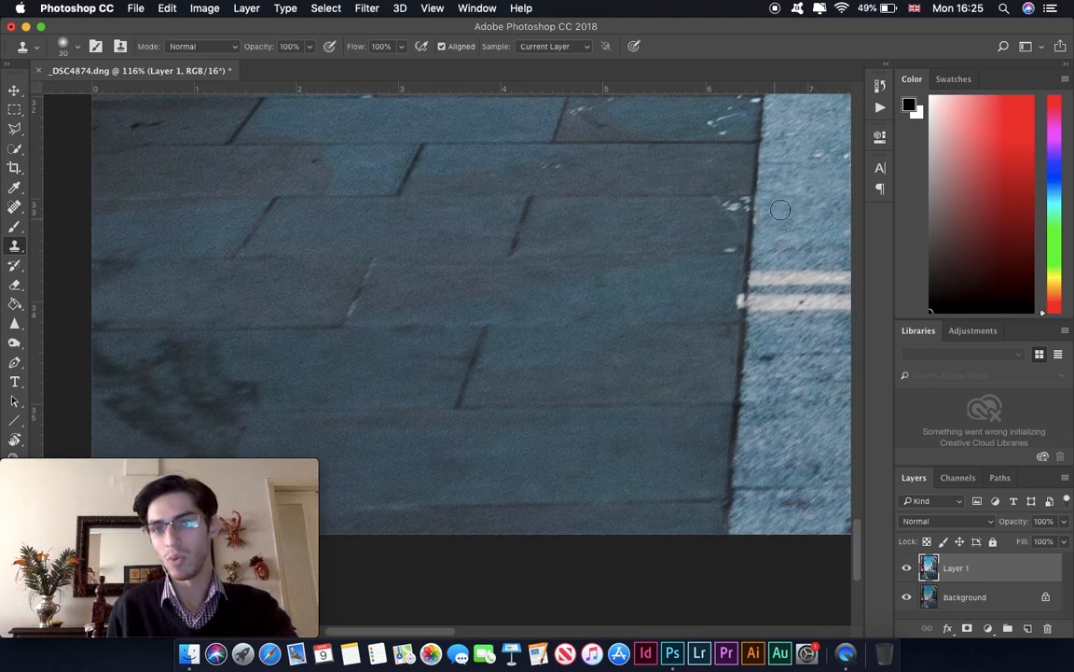
Reduce the Clone Stamp brush to 20 px and clone out the white specks on the paving slabs beside the kerb, undoing the last stroke.
scroll(779, 210, "up", 5)
scroll(780, 210, "right", 3)
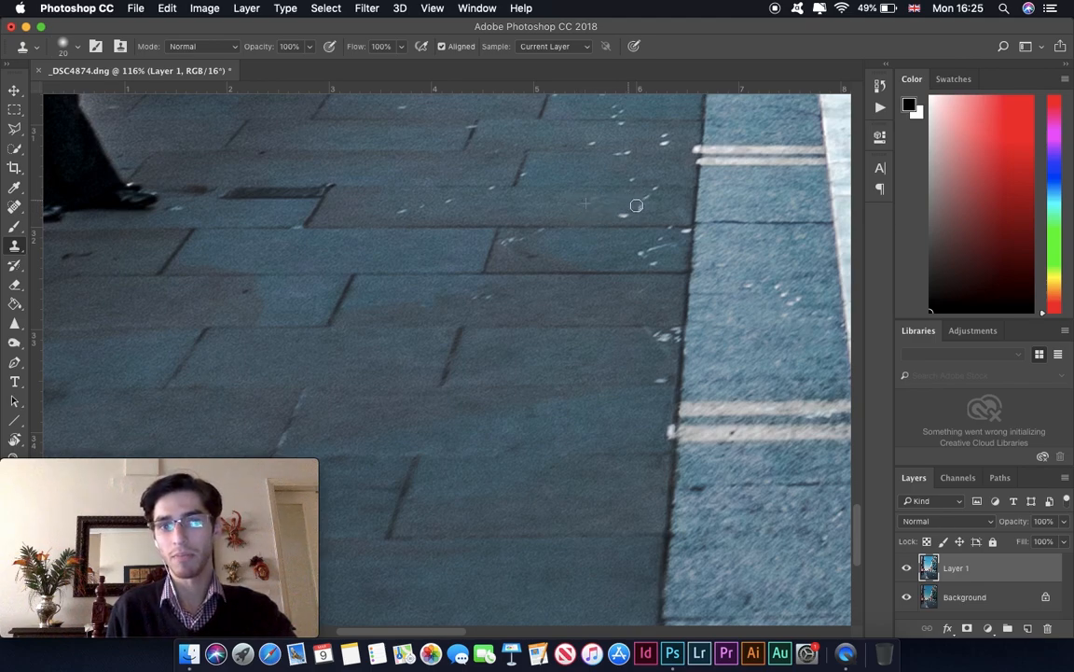
left_click_drag(652, 200, 653, 230)
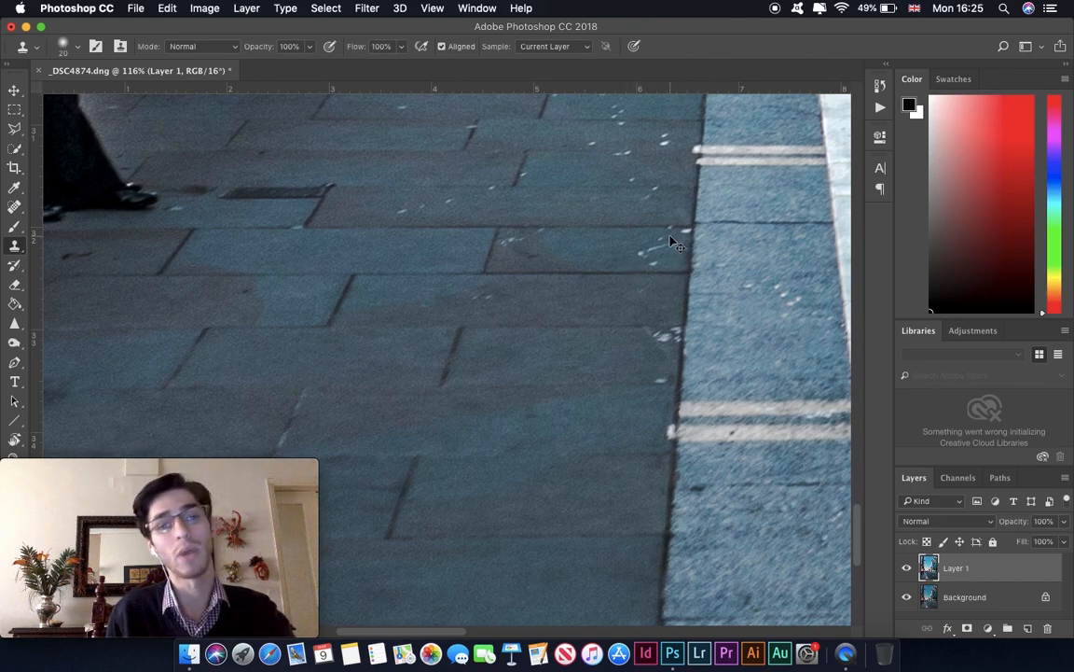
left_click(628, 245, "alt")
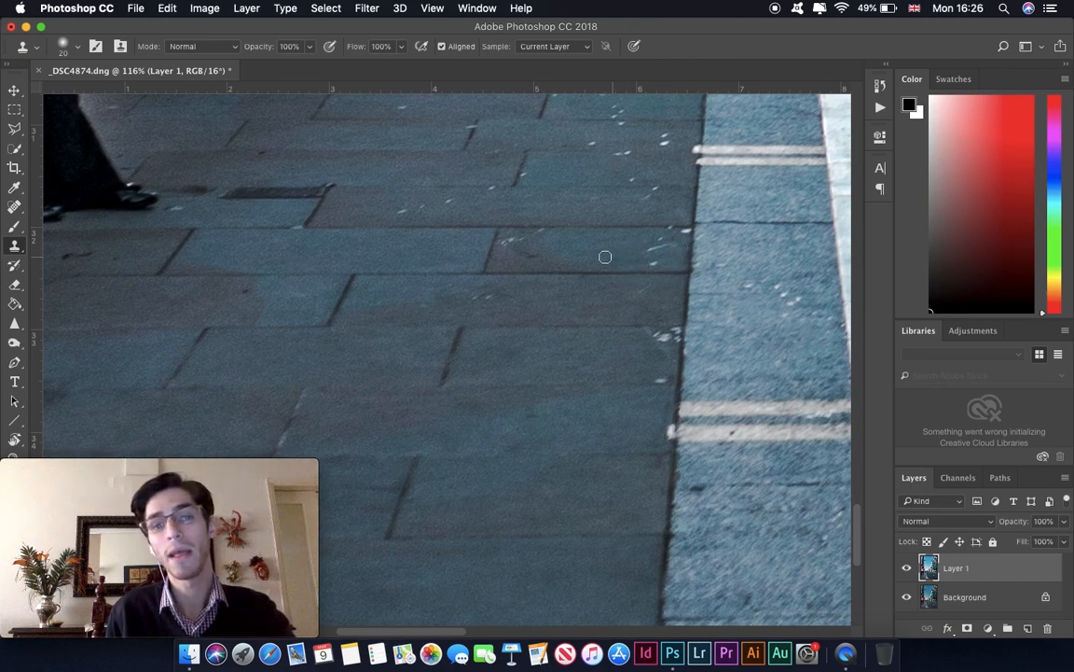
left_click(574, 242, "alt")
mouse_move(656, 245)
left_mouse_down()
mouse_move(645, 247)
mouse_move(733, 253)
left_mouse_up()
left_click(652, 264)
key("super+z")
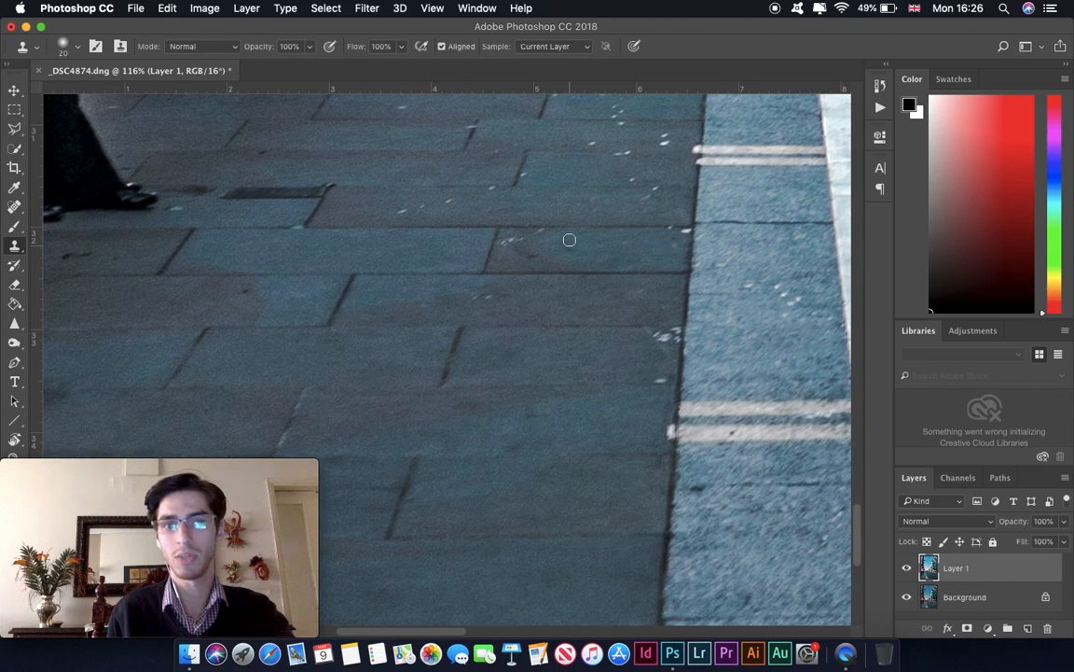
Merge the retouched Layer 1 down into the Background layer.
scroll(567, 225, "down", 6)
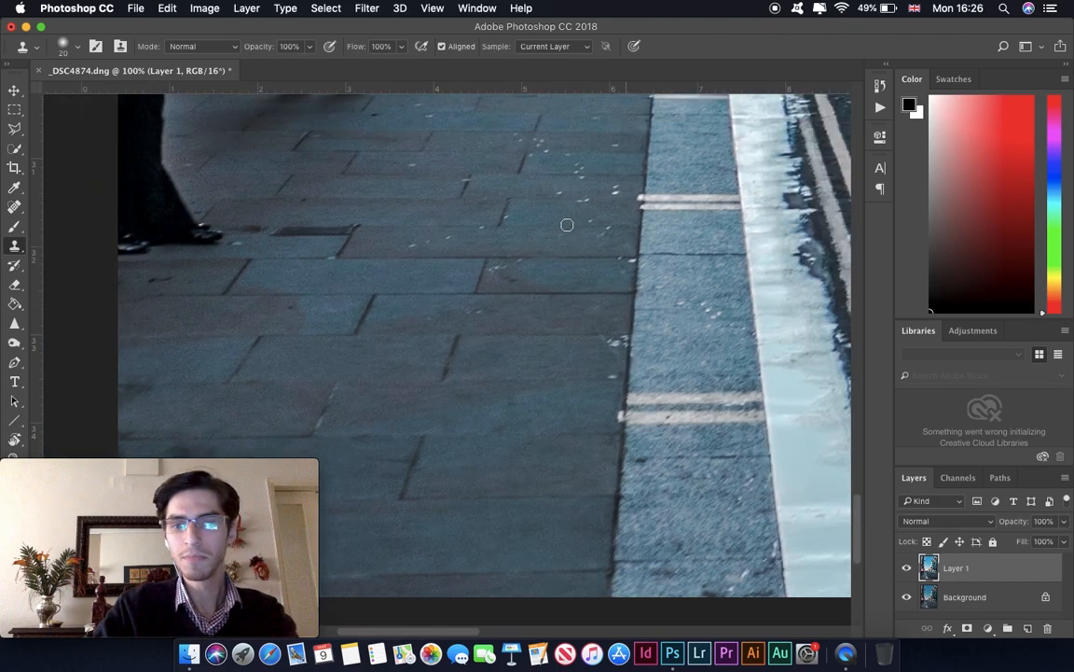
scroll(567, 225, "down", 5)
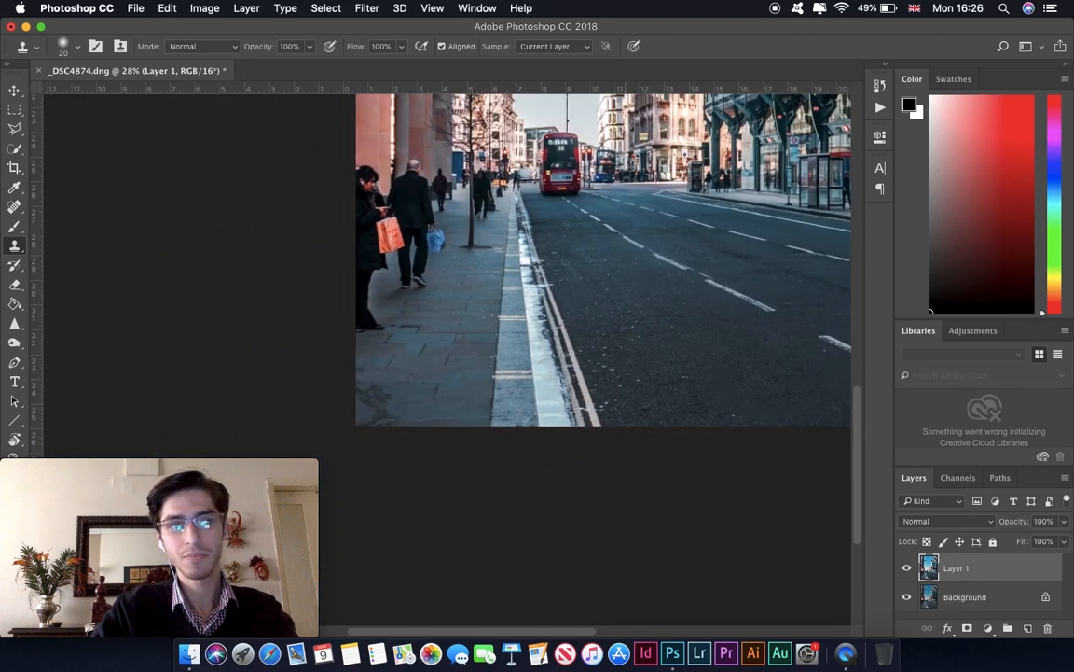
scroll(568, 224, "down", 1)
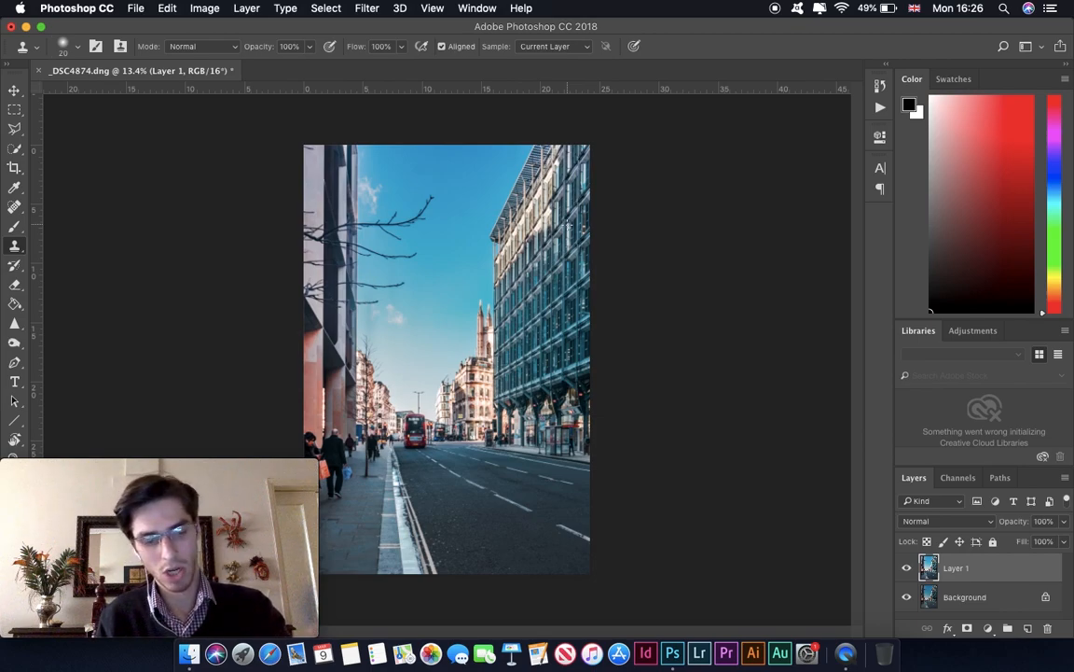
key("super+e")
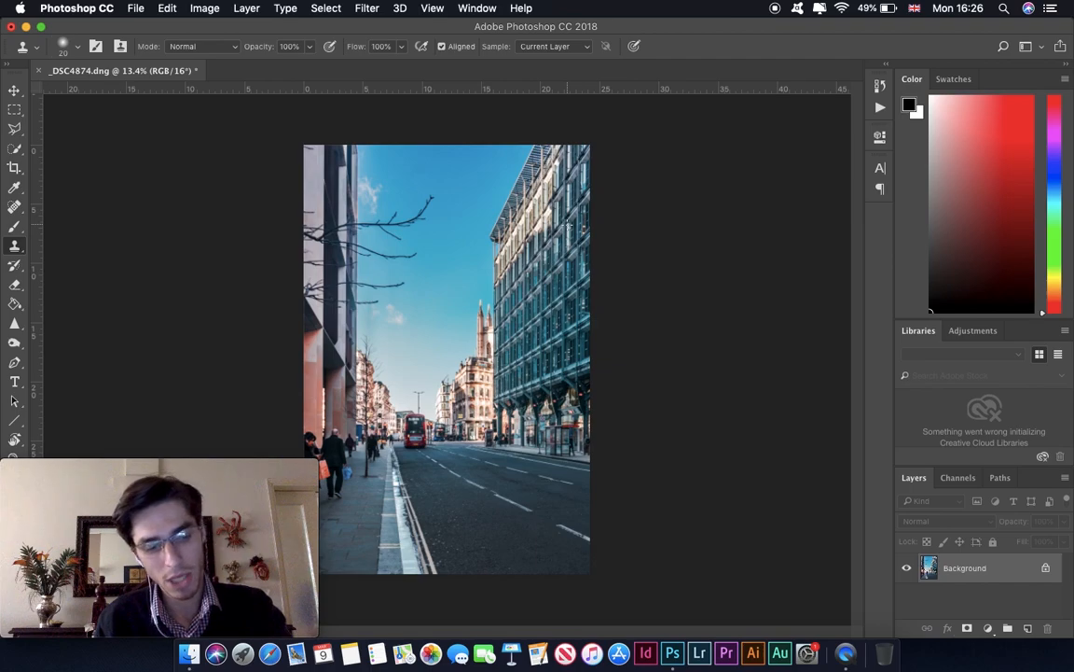
Start saving the image under a new format and choose JPEG for the file _DSC4874.
key("super+shift+s")
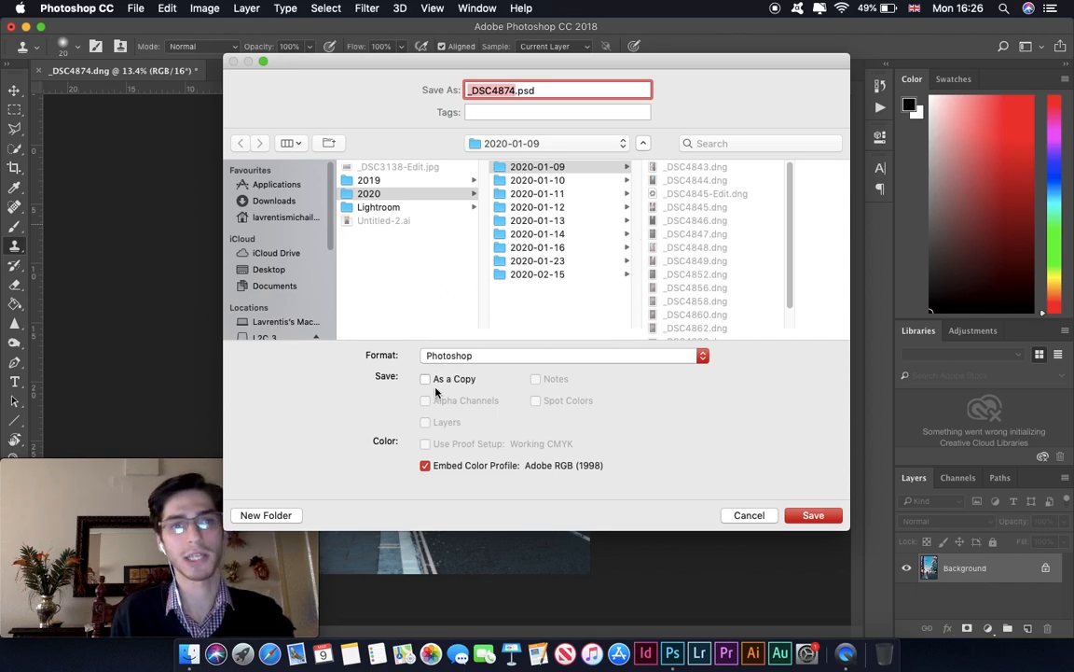
left_click(528, 90)
mouse_move(521, 94)
left_mouse_down()
mouse_move(510, 92)
mouse_move(524, 96)
left_mouse_up()
left_click(509, 355)
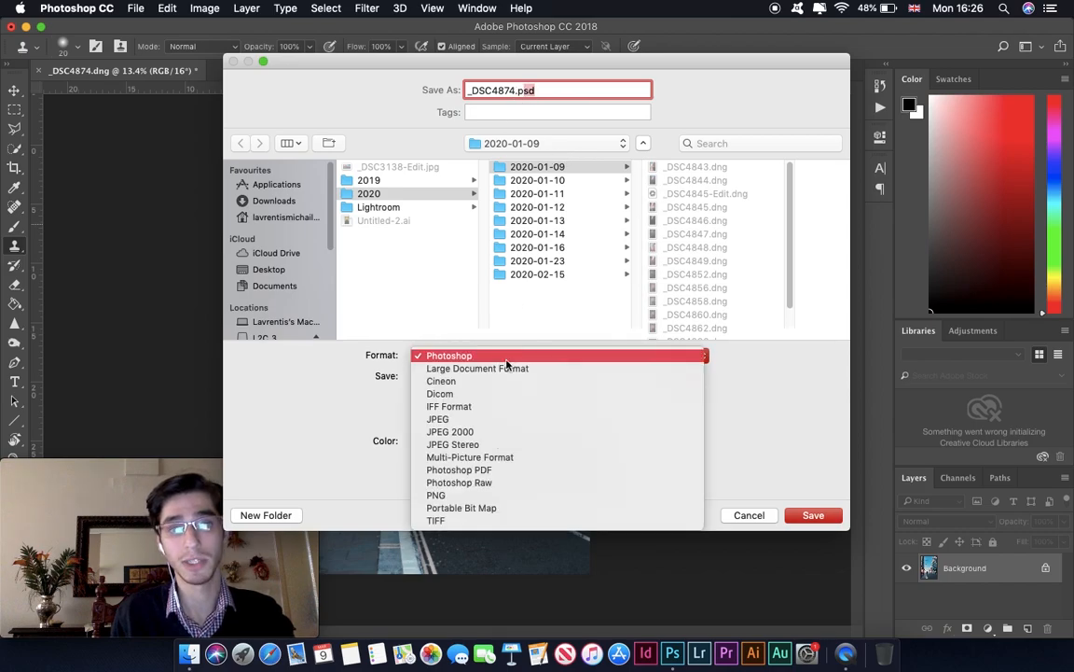
left_click(458, 420)
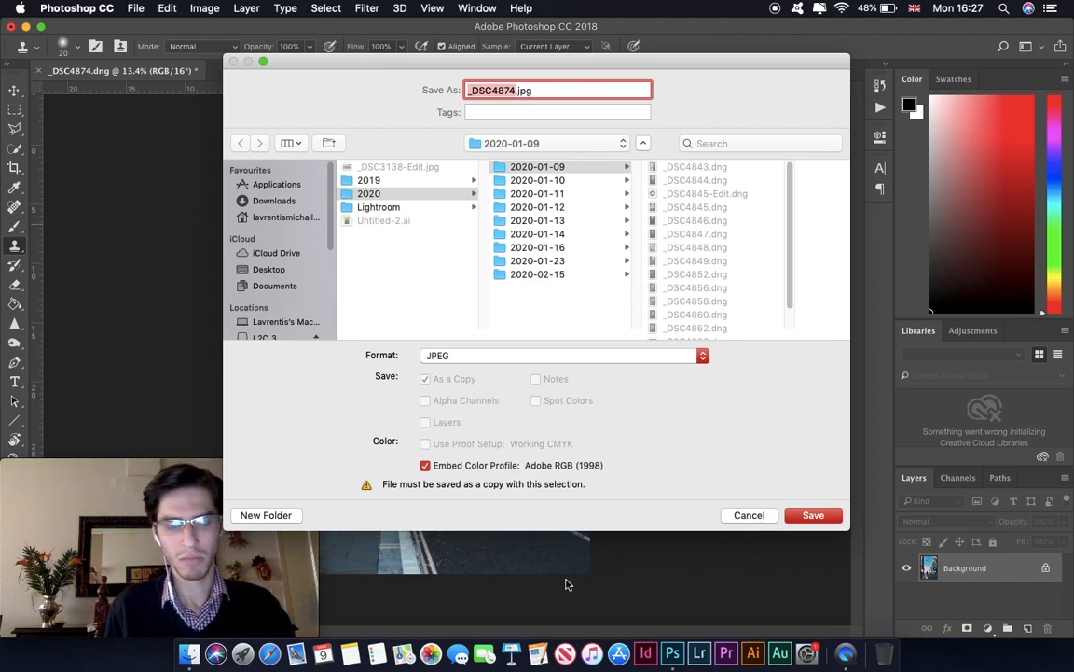
Switch to Finder, examine the Pictures folder inside the home folder, and close the window.
left_click(189, 658)
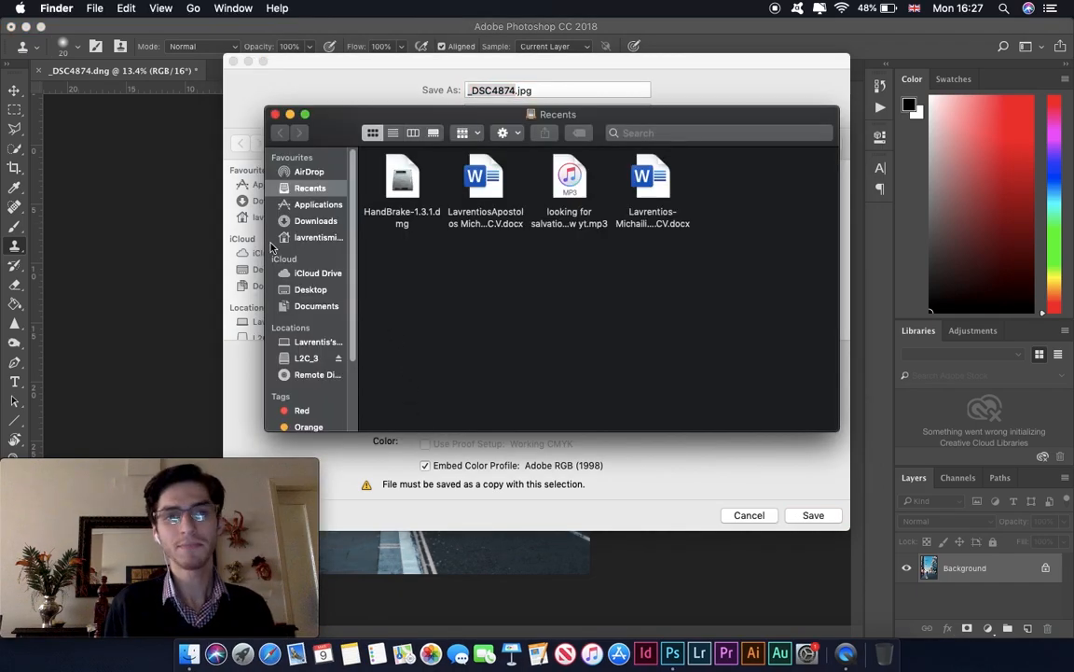
left_click(317, 205)
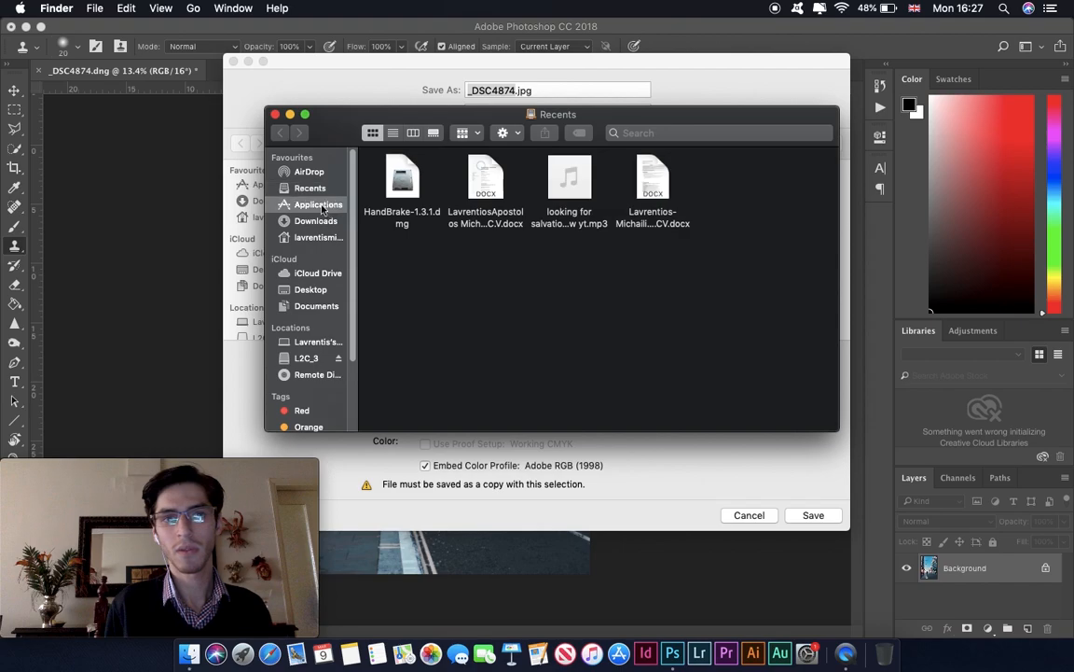
left_click_drag(321, 241, 318, 222)
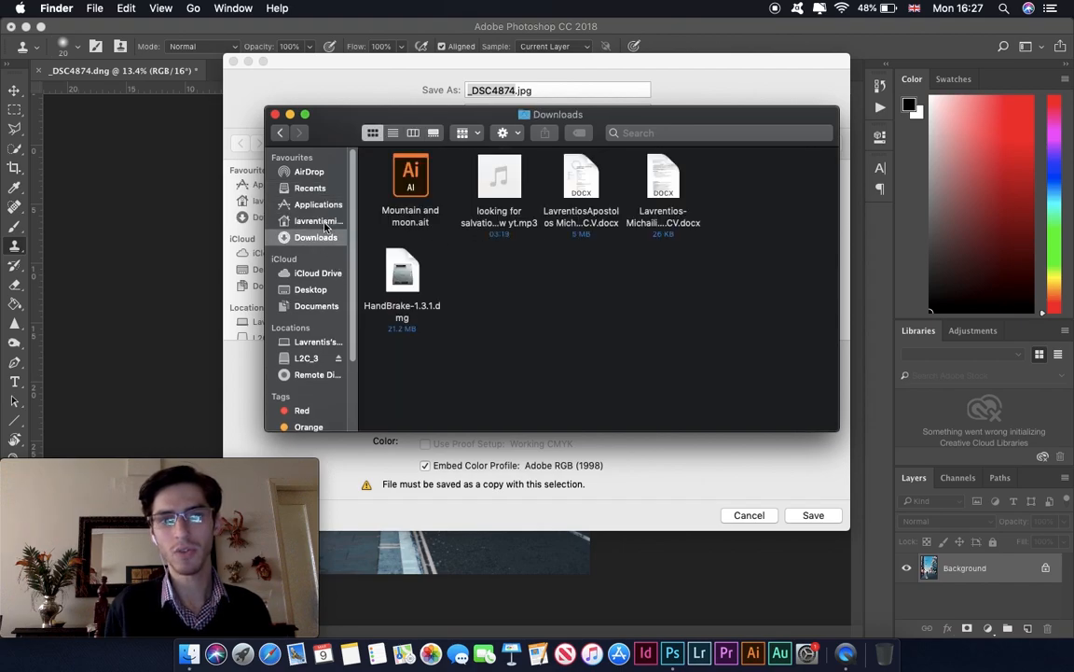
left_click(315, 221)
left_click(658, 205)
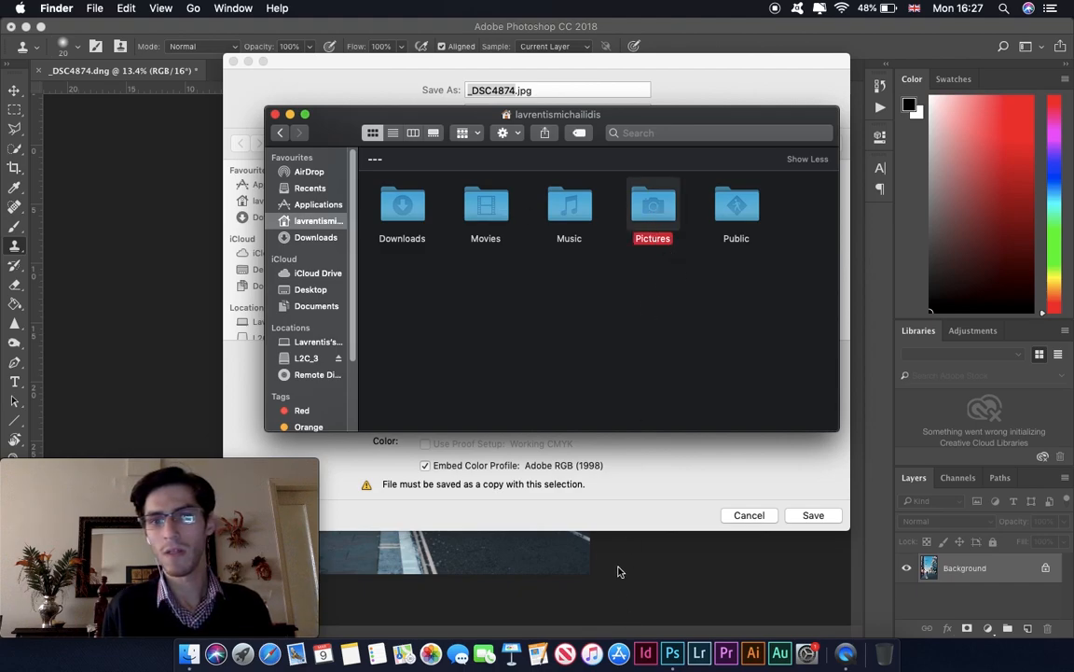
double_click(656, 213)
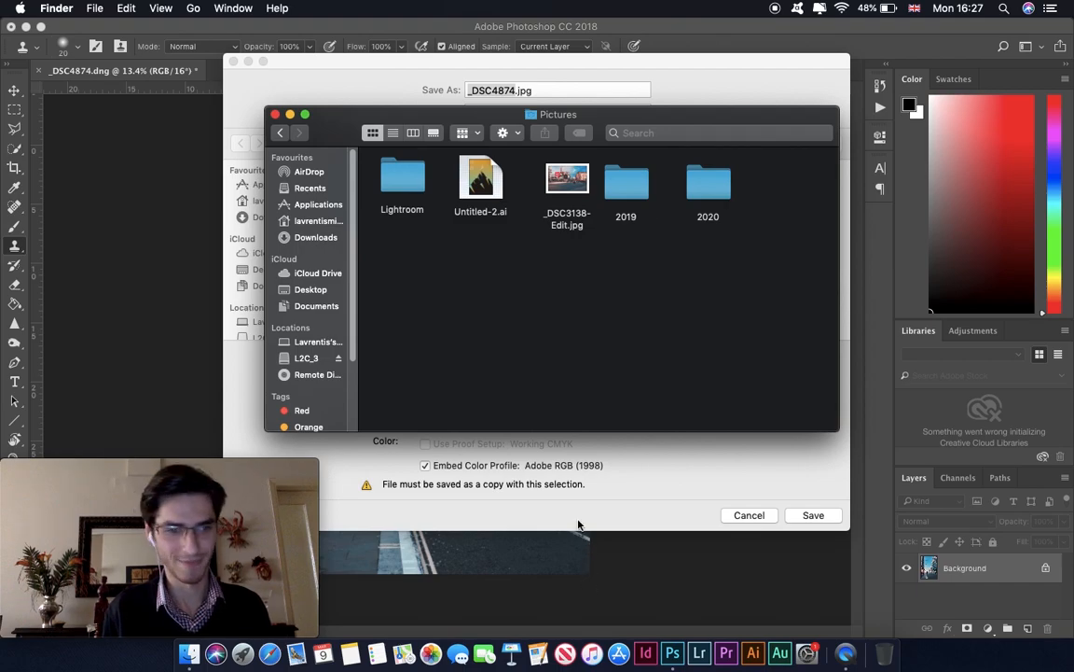
left_click(275, 114)
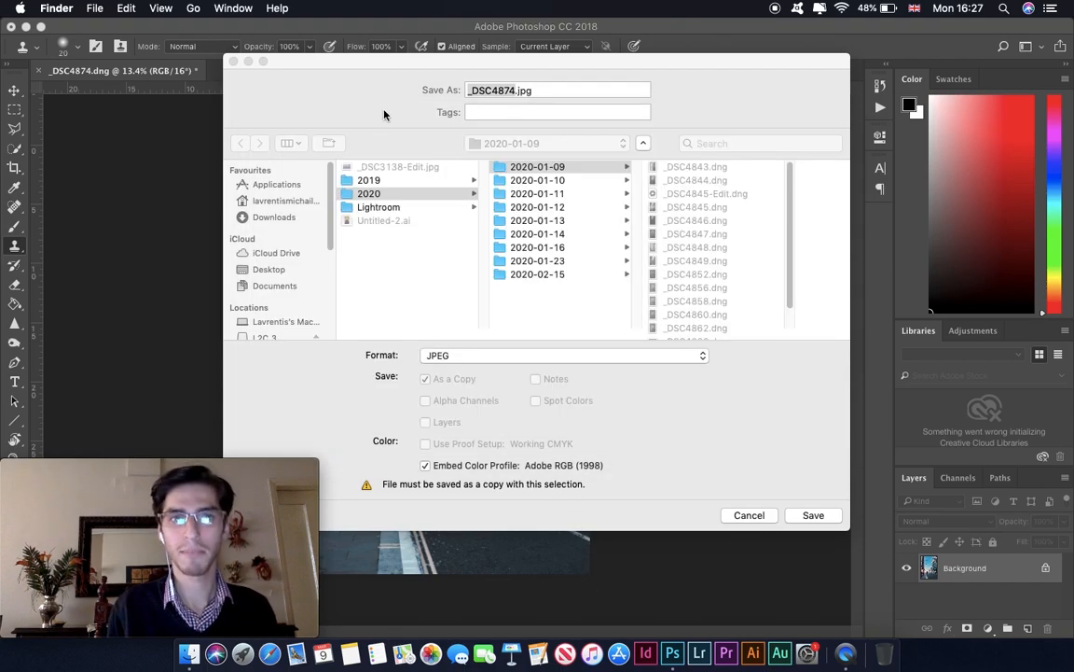
Save _DSC4874.jpg into the Pictures folder with Maximum quality 12 and the Progressive format option.
left_click(392, 289)
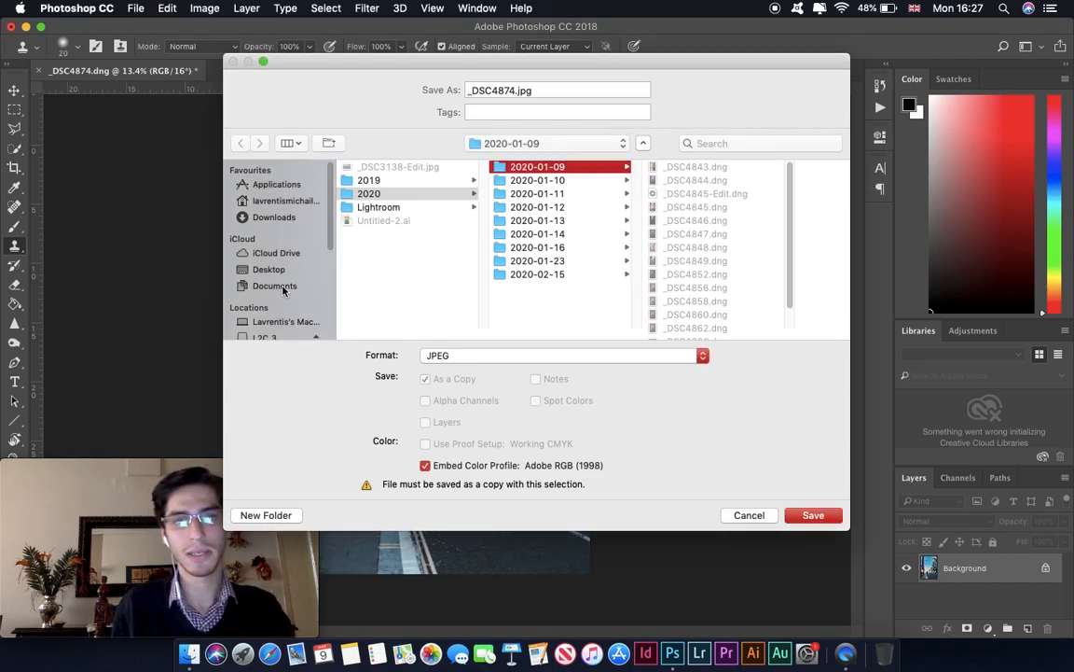
left_click_drag(286, 187, 289, 200)
left_click(284, 201)
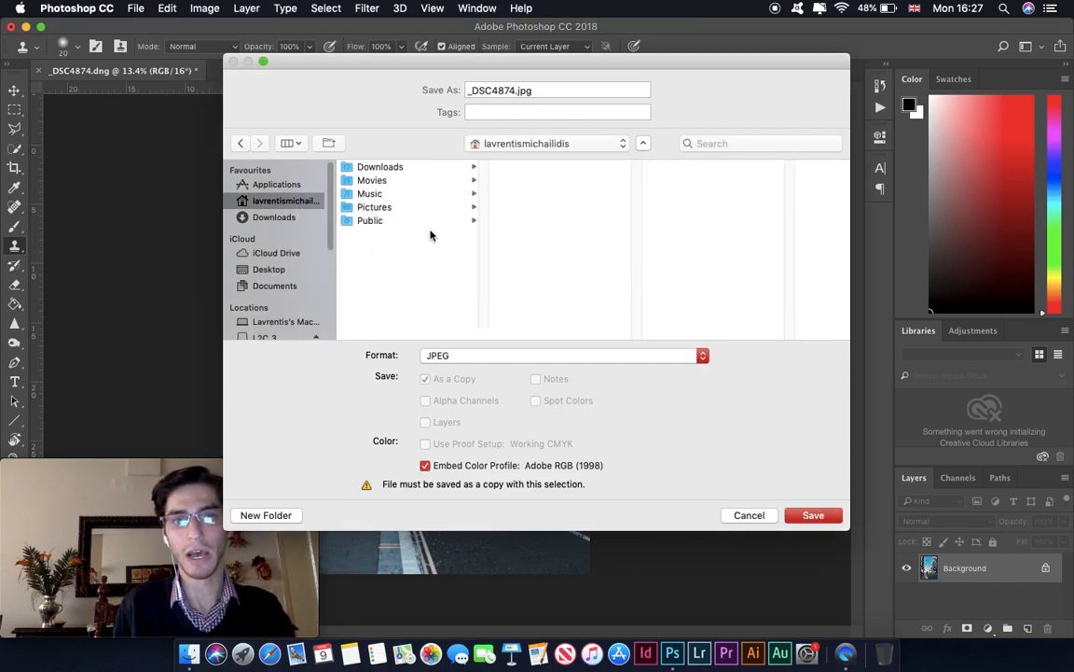
left_click(376, 206)
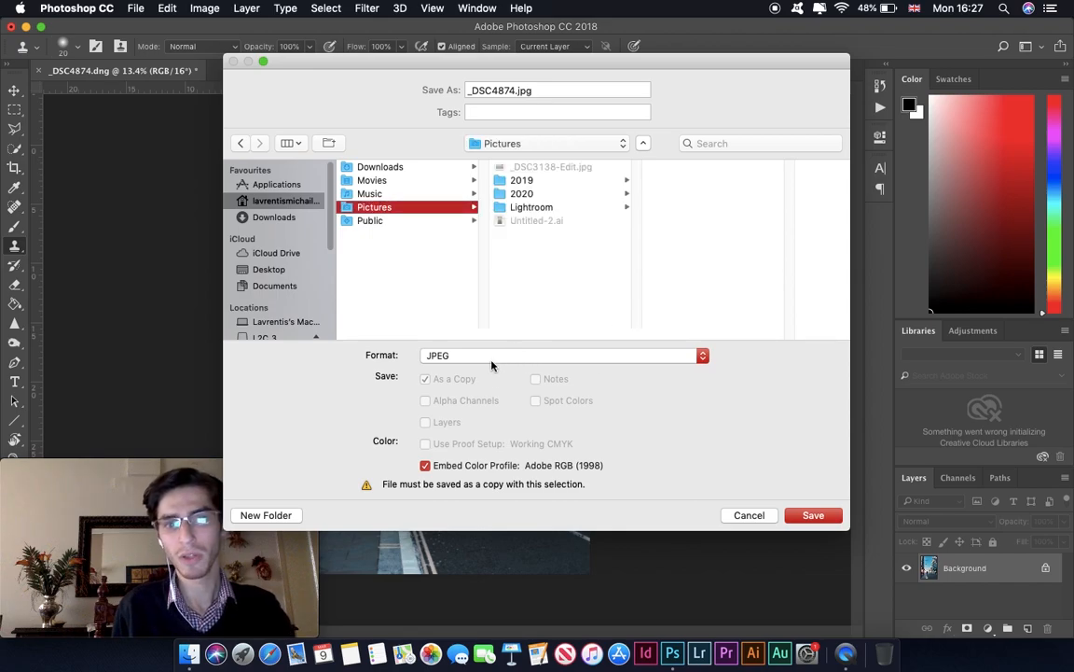
left_click(820, 517)
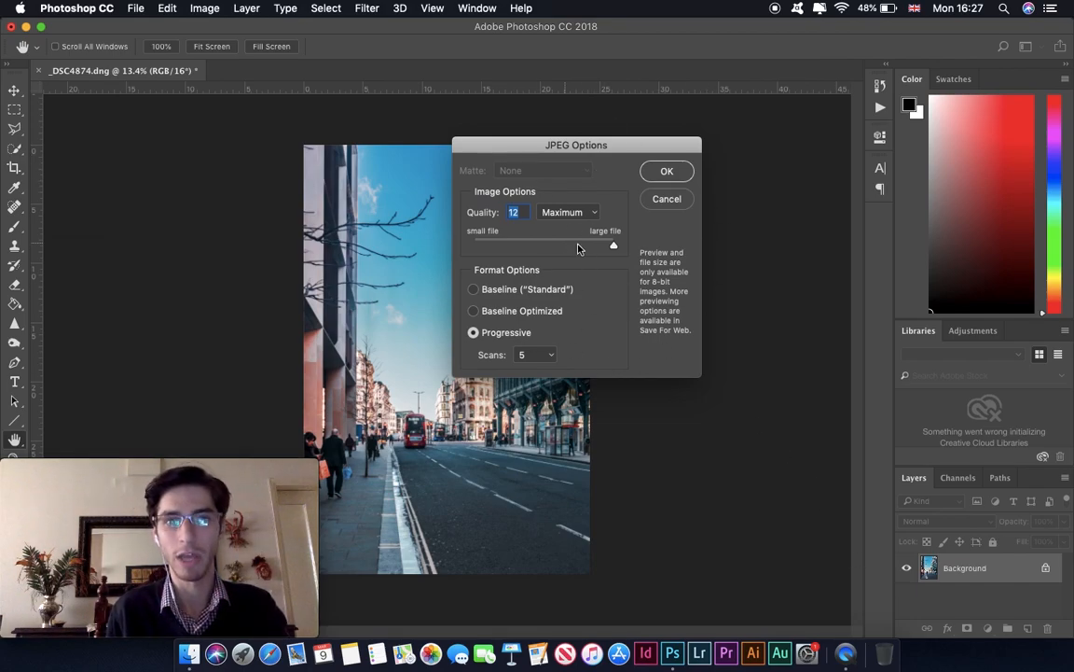
left_click(669, 174)
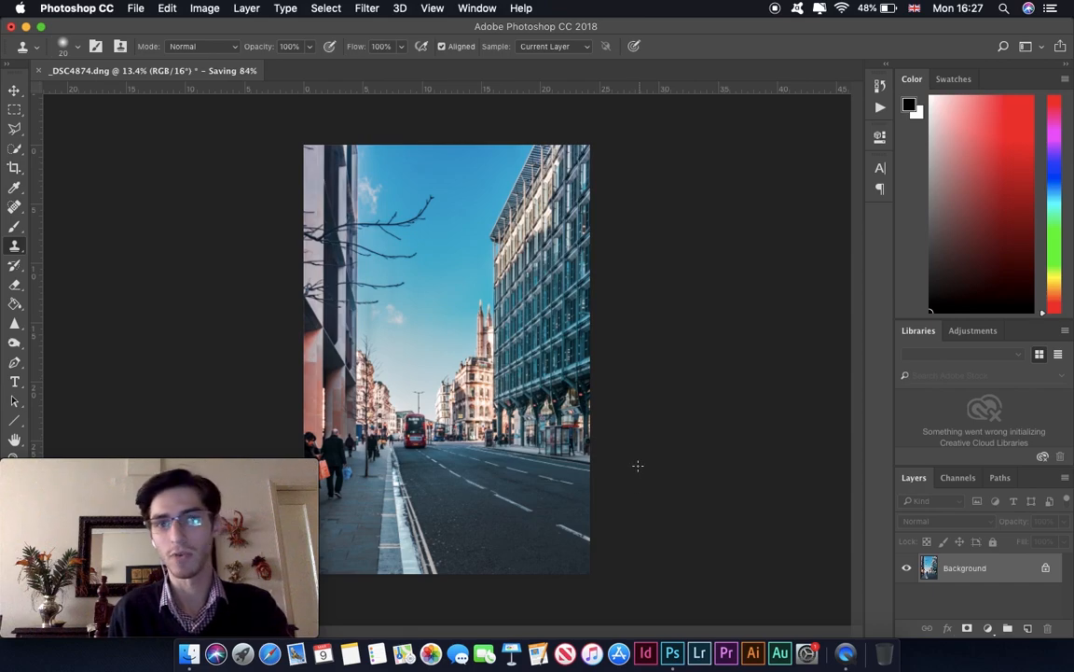
left_click(34, 49)
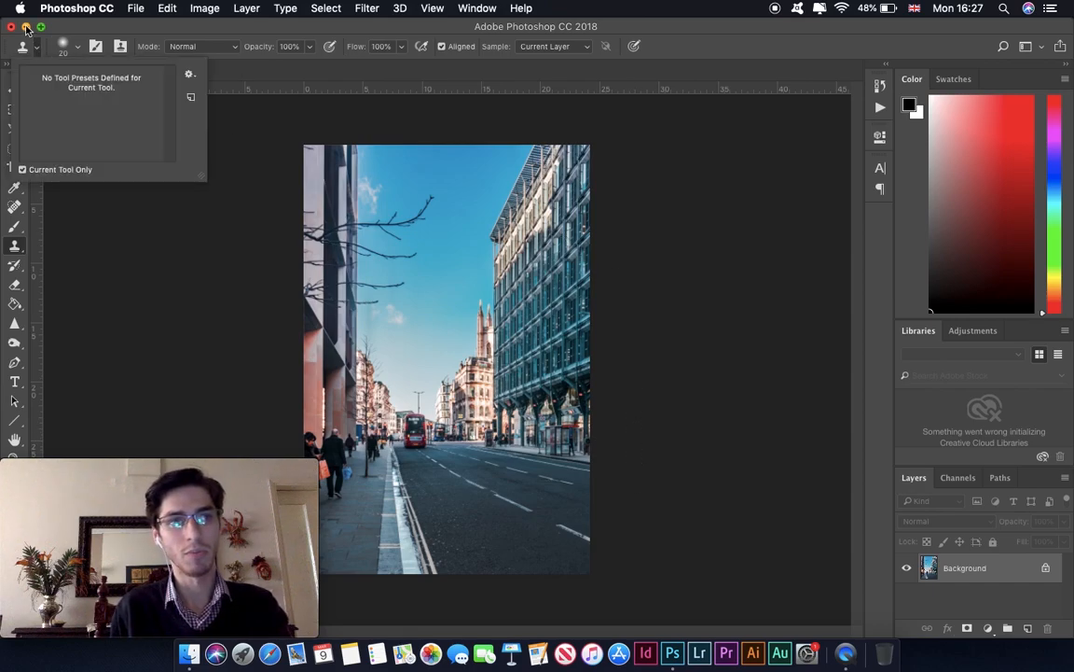
Minimize the Photoshop window, switch to Finder, and open the Pictures folder inside the home folder to check the exported JPEG.
key("super+m")
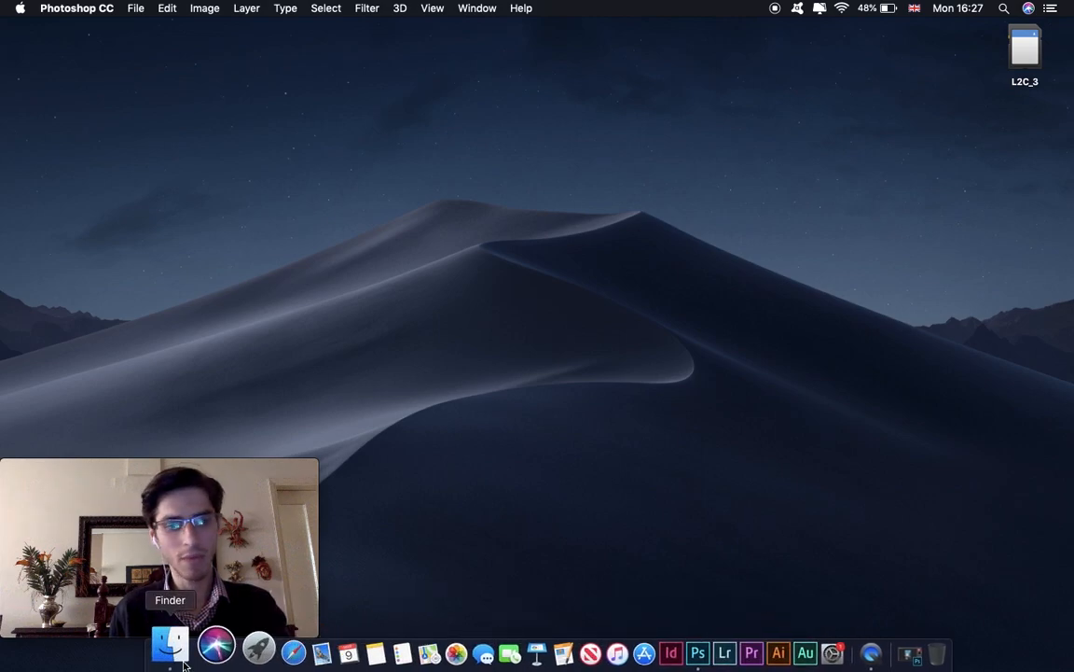
left_click(168, 645)
left_click(318, 221)
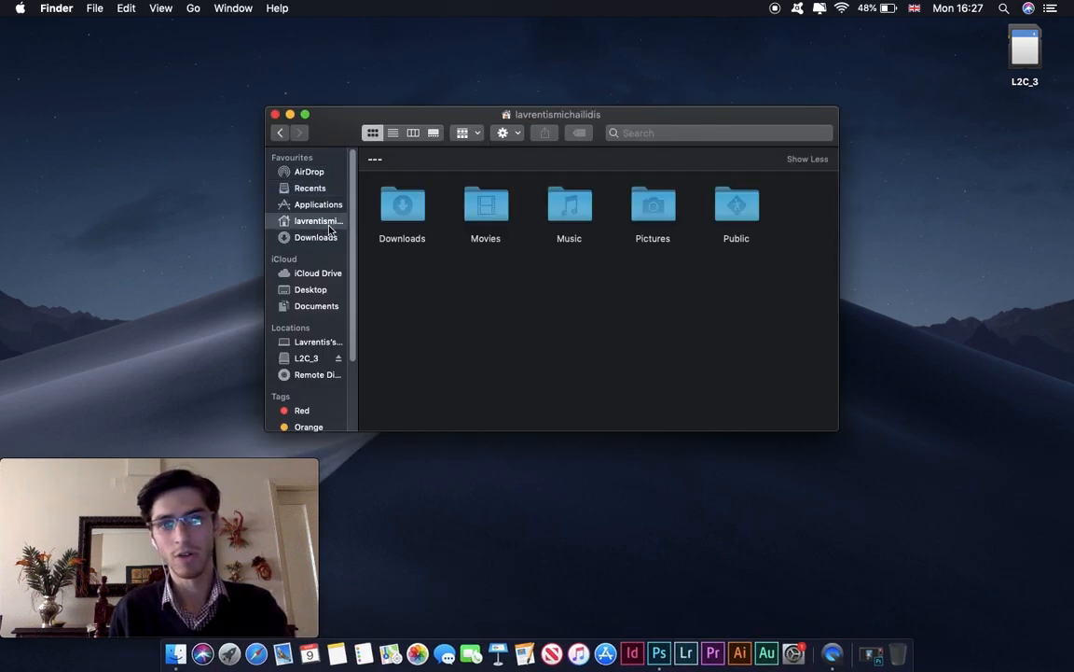
double_click(654, 204)
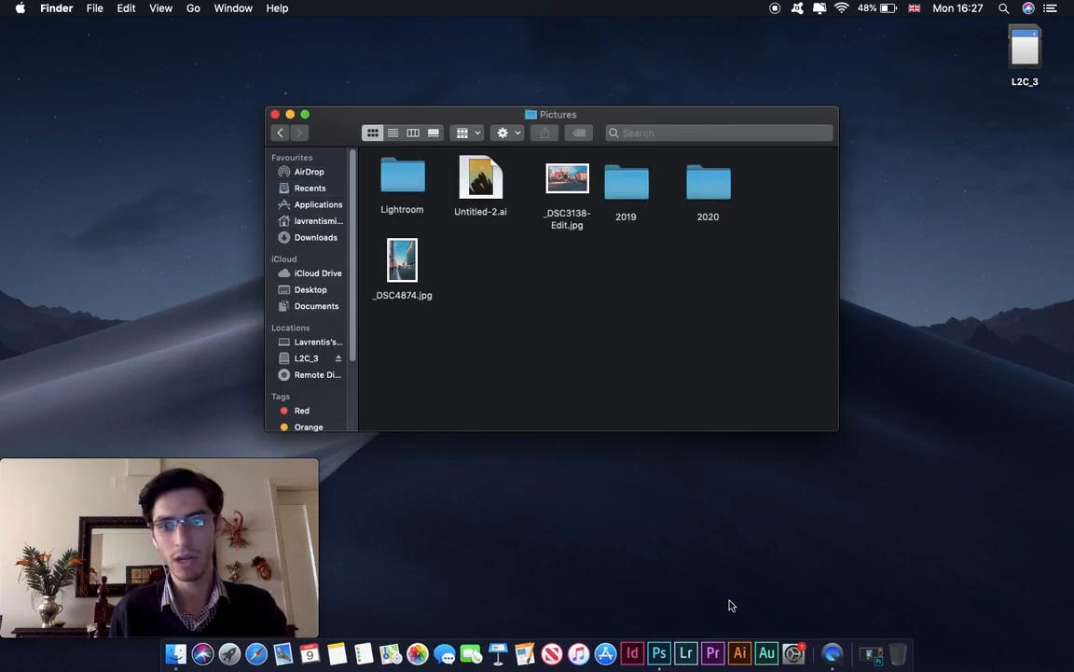
Switch to Lightroom and reset all Develop adjustments on the street photo to show the unedited original.
left_click(683, 655)
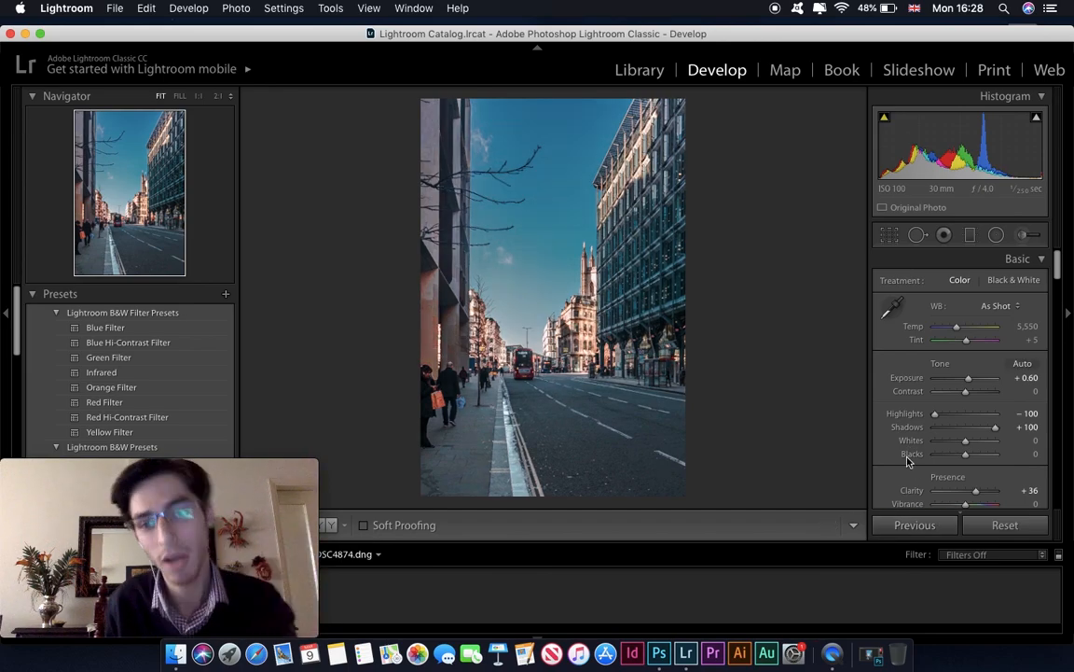
left_click(1002, 526)
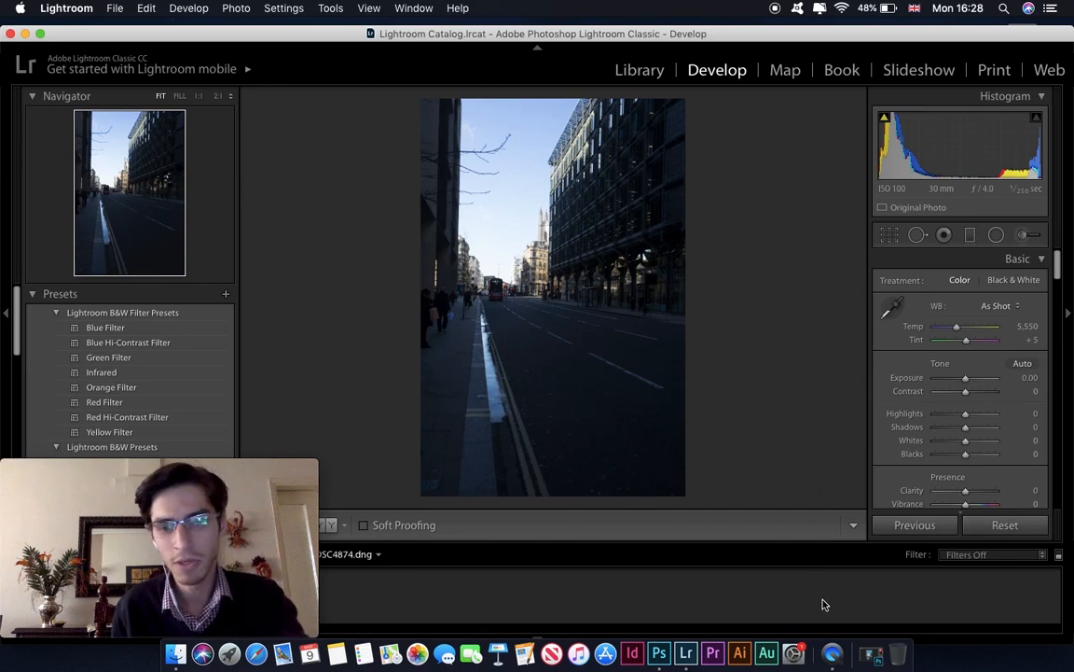
Open _DSC4874.jpg from the Pictures folder in Preview, compare it side by side with the Lightroom original, and close it.
left_click(176, 653)
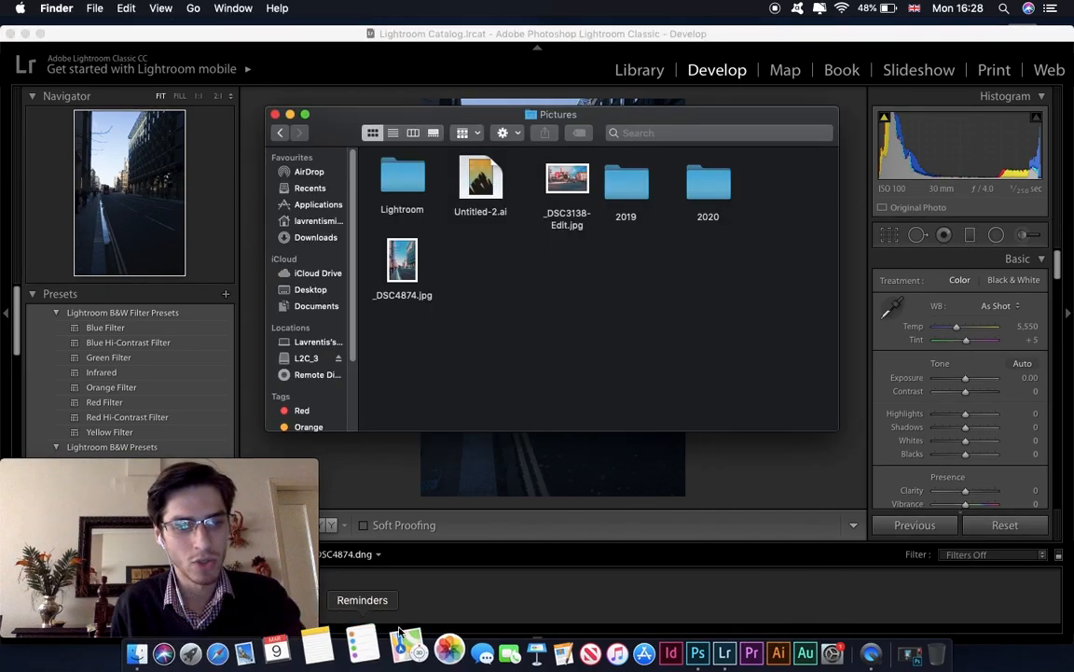
double_click(402, 263)
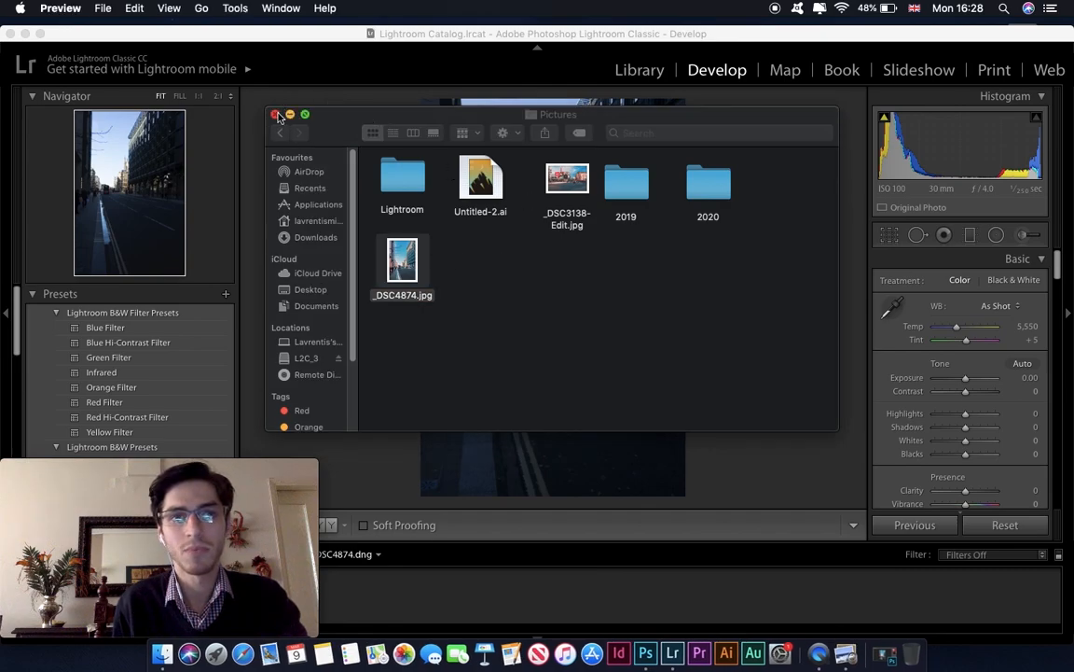
left_click(274, 114)
left_click(844, 653)
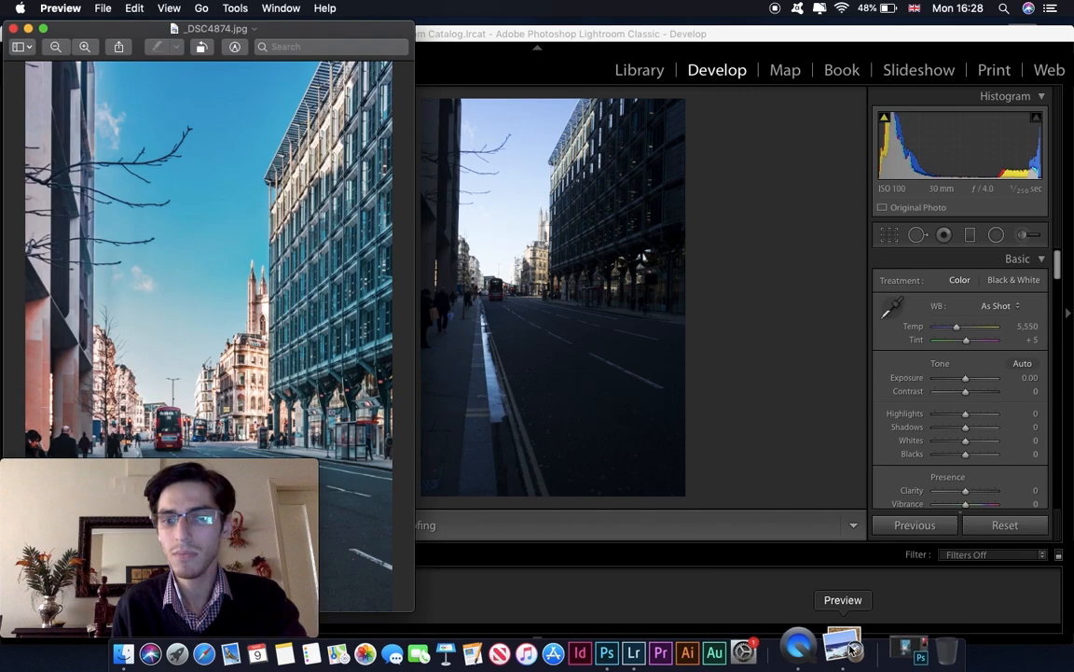
left_click_drag(349, 31, 1046, 37)
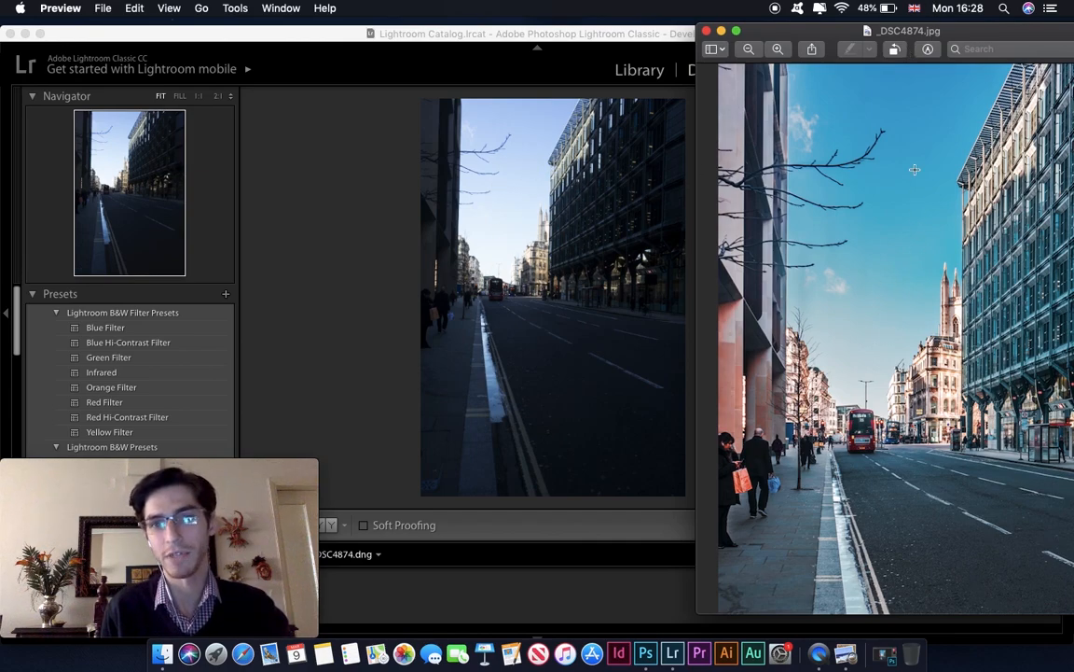
key("super+w")
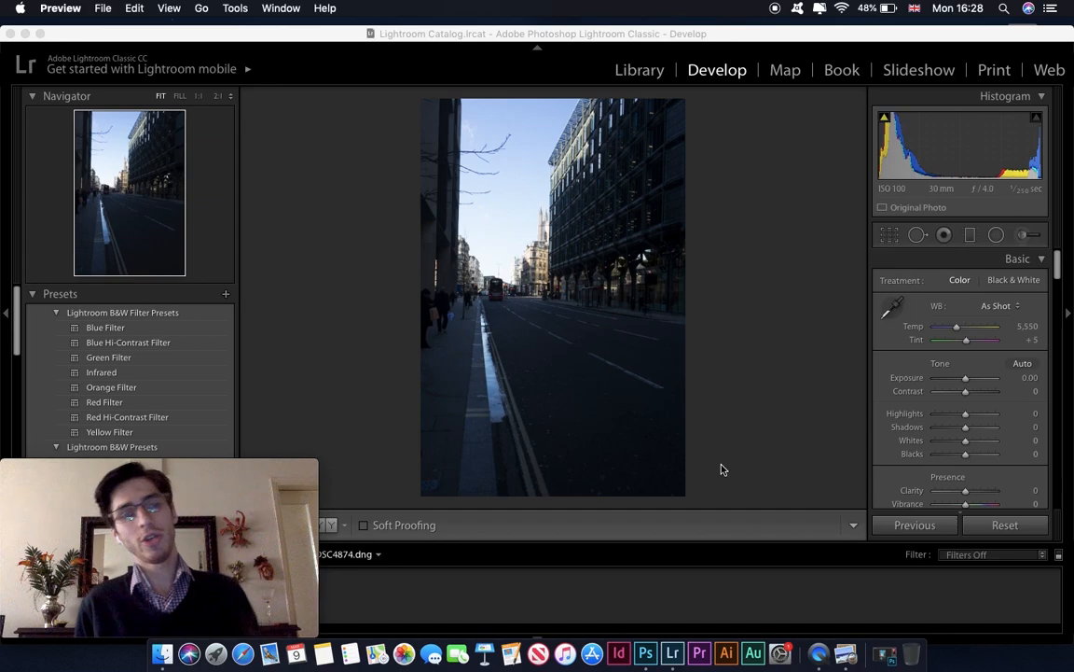